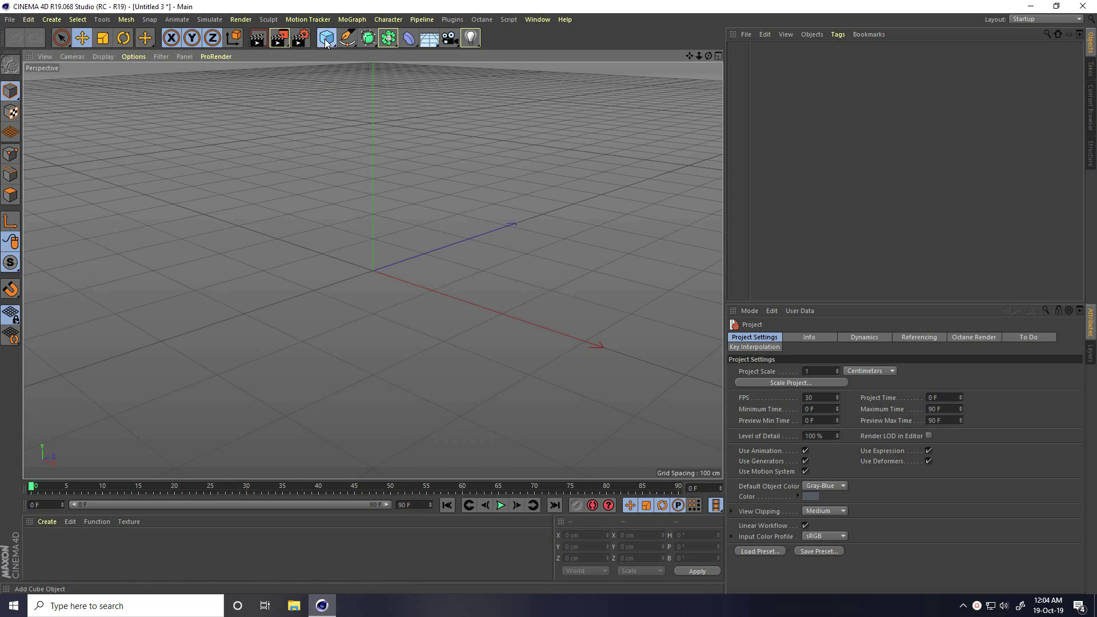
Add a cube primitive and set its X size to 400 cm.
click(419, 53)
alt+drag(375, 281, 463, 333)
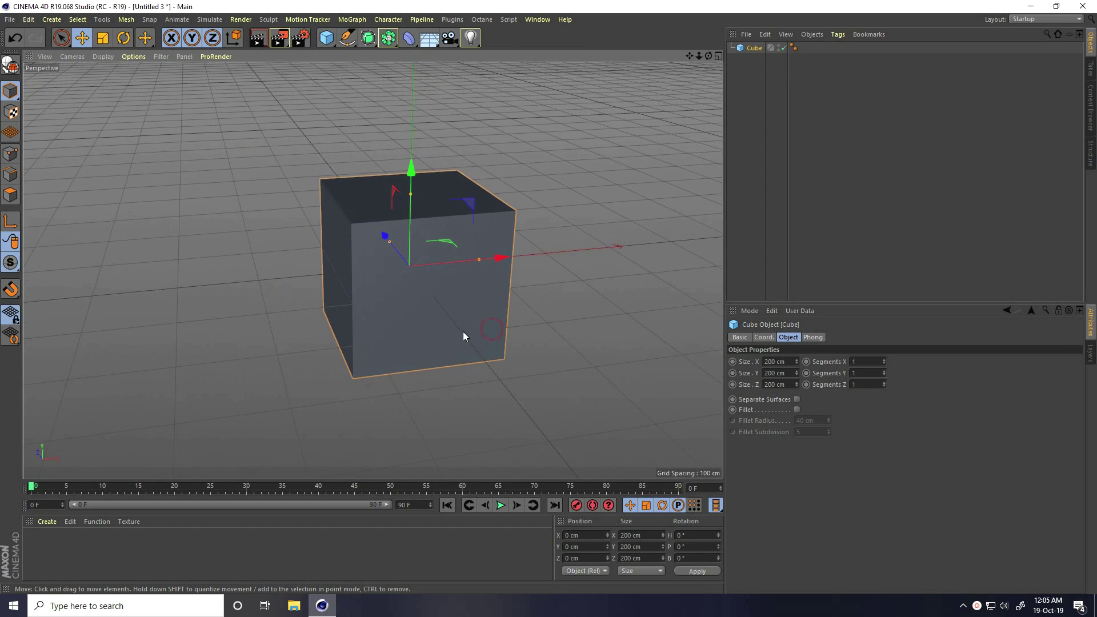
double_click(775, 362)
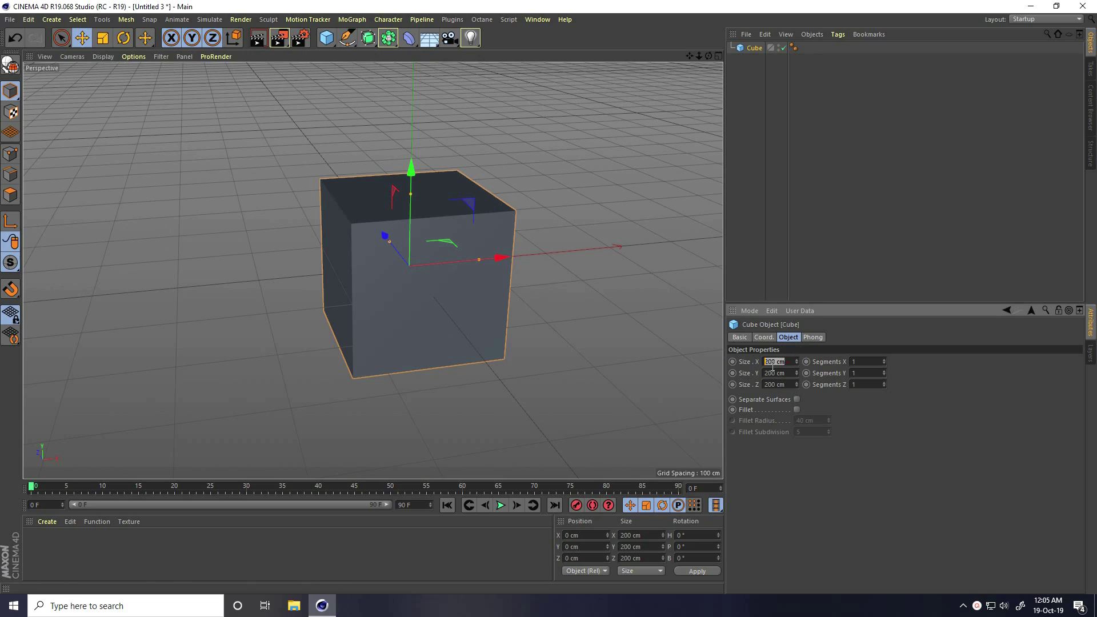
text(400)
key(Return)
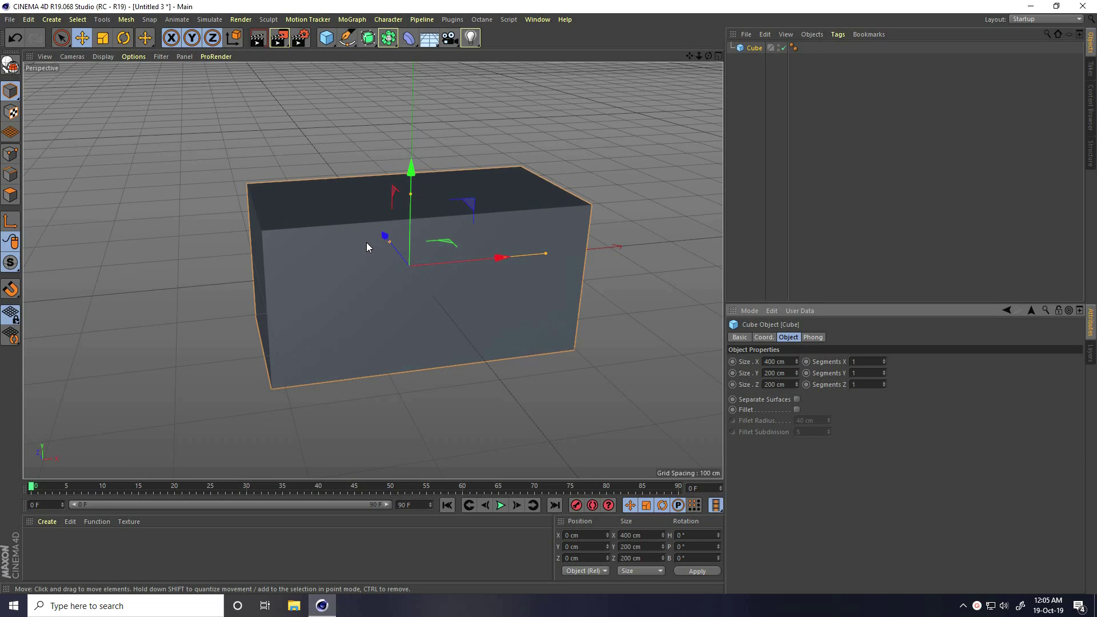
Convert the cube to an editable polygon object and show its edge lines in the viewport shading.
alt+middle_drag(361, 247, 333, 244)
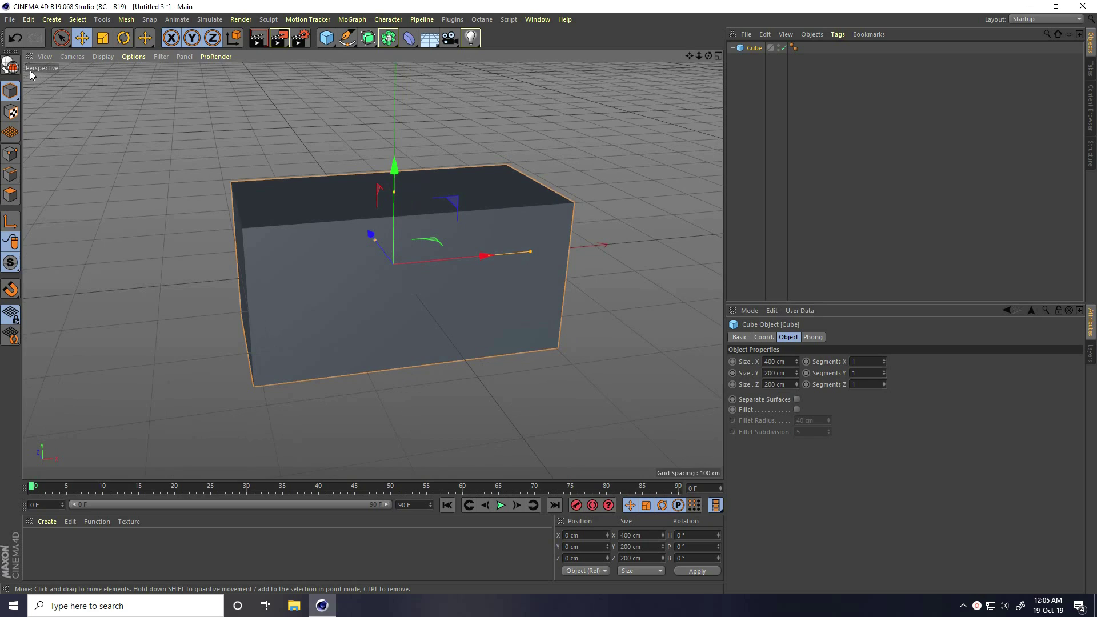
click(10, 65)
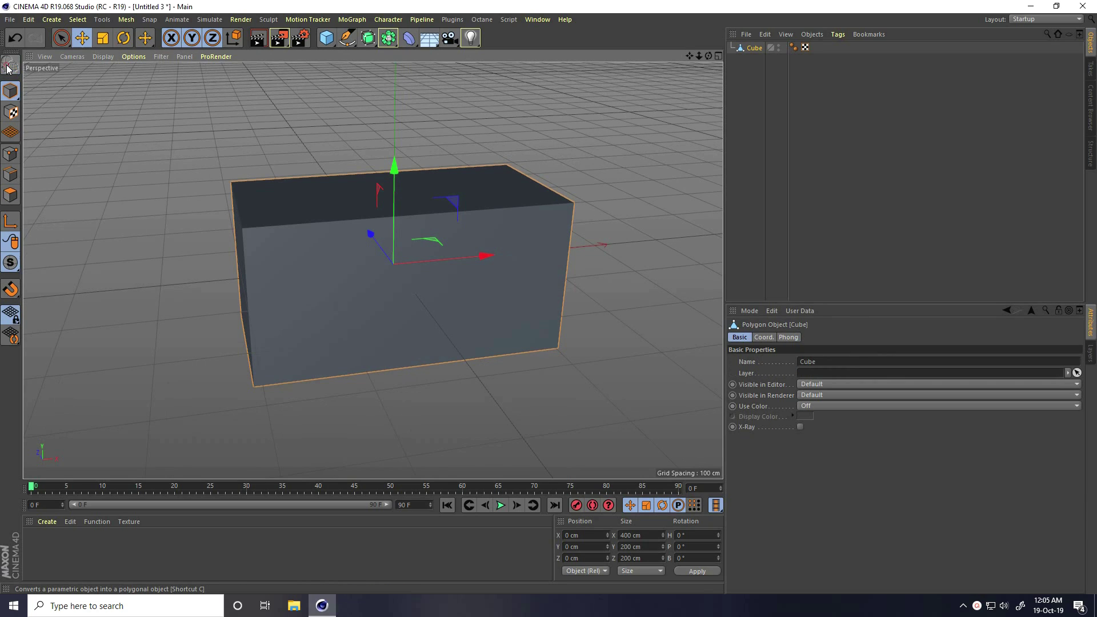
click(105, 57)
click(166, 85)
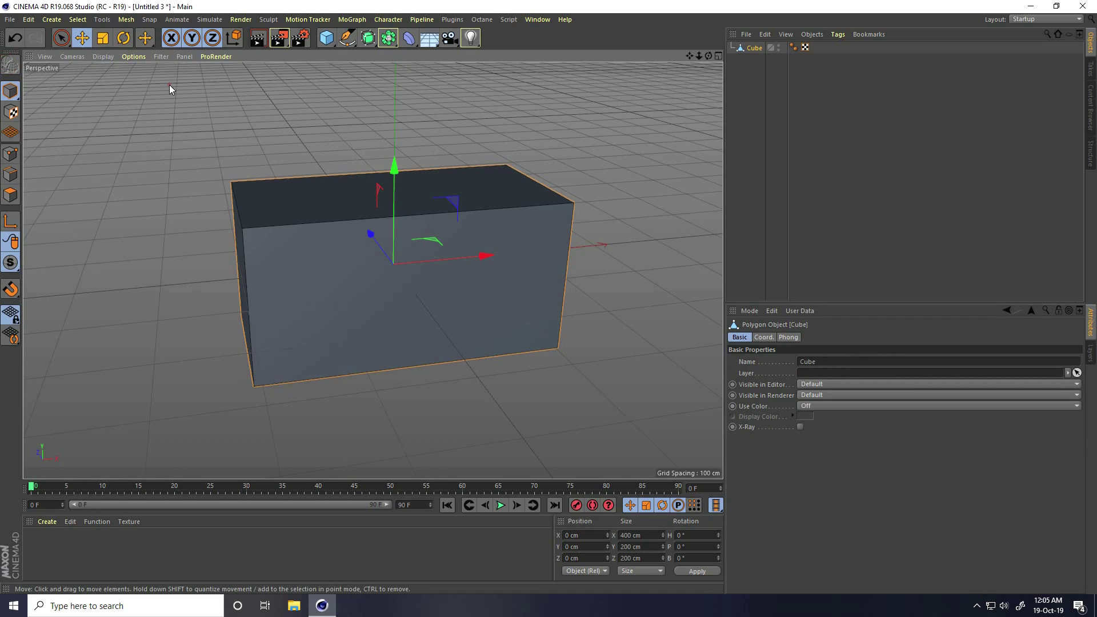
alt+drag(328, 259, 286, 273)
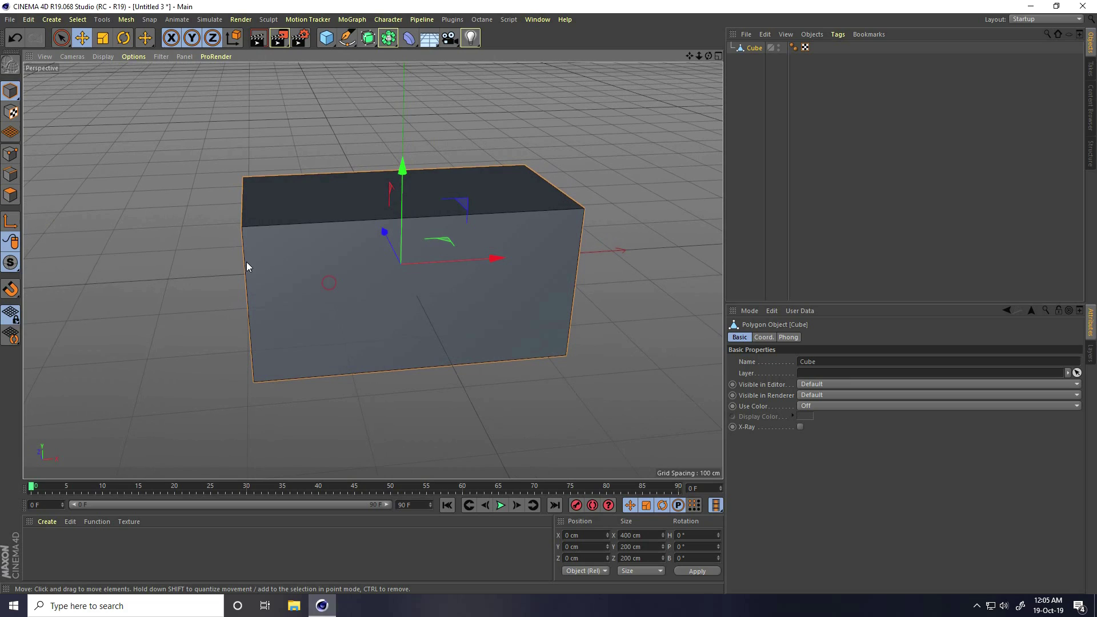
Place two loop cuts across the block's long upper front edge with Loop/Path Cut.
click(11, 178)
click(361, 227)
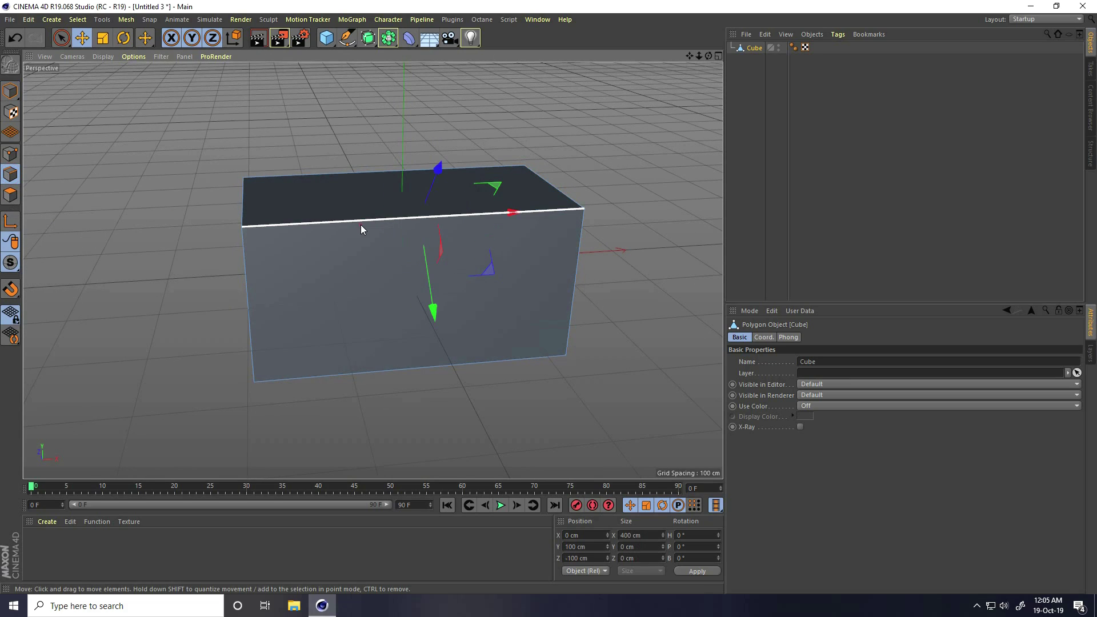
right_click(363, 219)
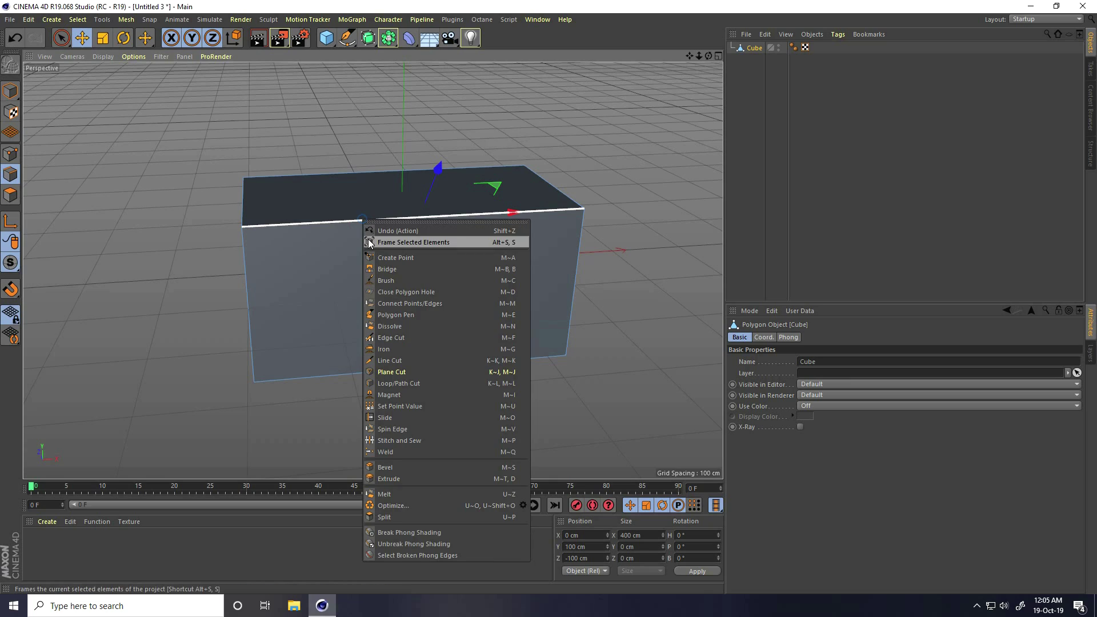
click(418, 383)
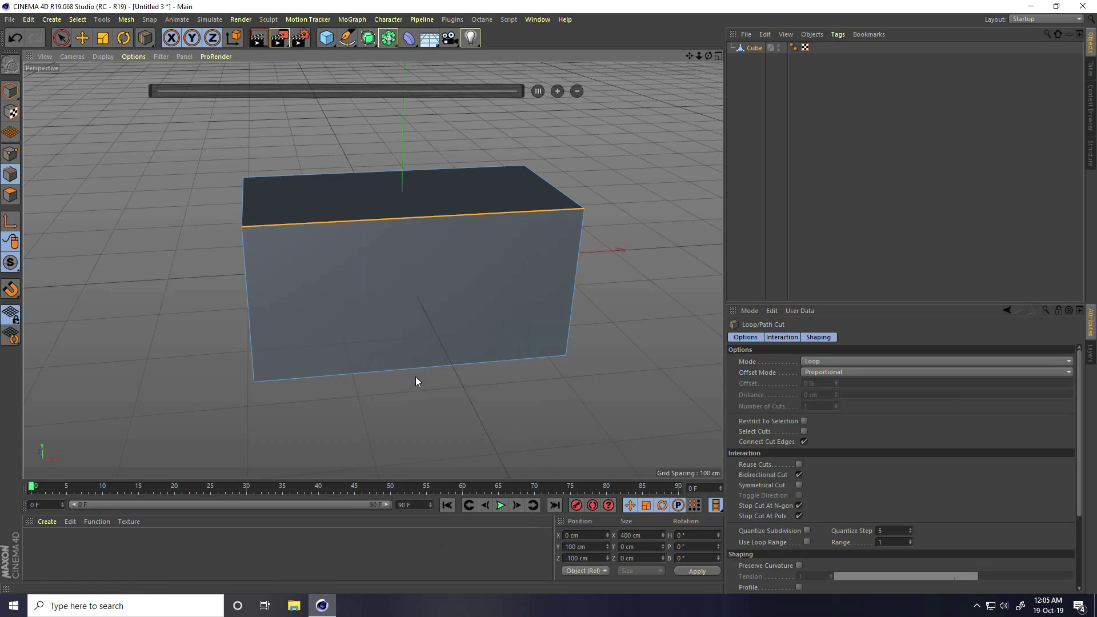
click(410, 217)
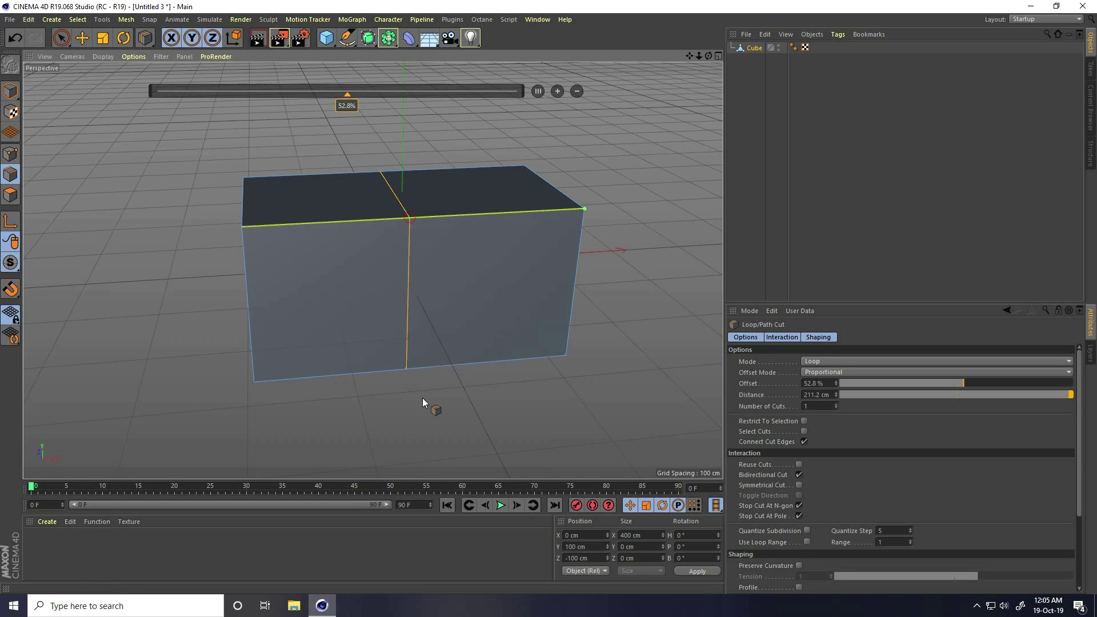
click(558, 92)
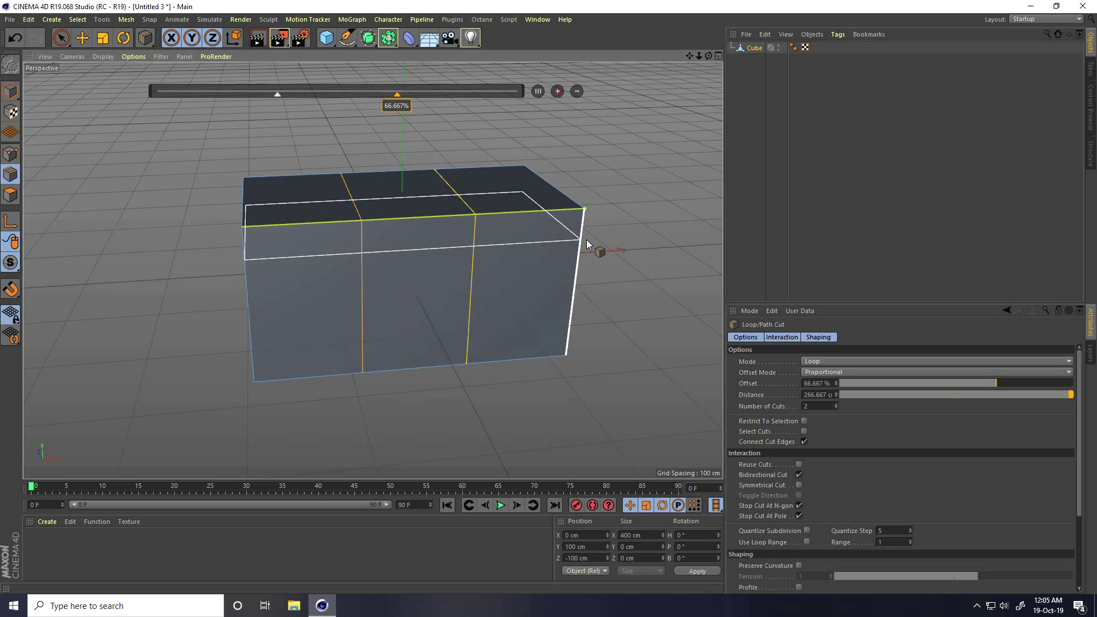
Set the two loop cuts' offsets to 90% and 10% so they lie near the block's ends.
drag(397, 96, 489, 101)
double_click(816, 383)
text(90)
key(Return)
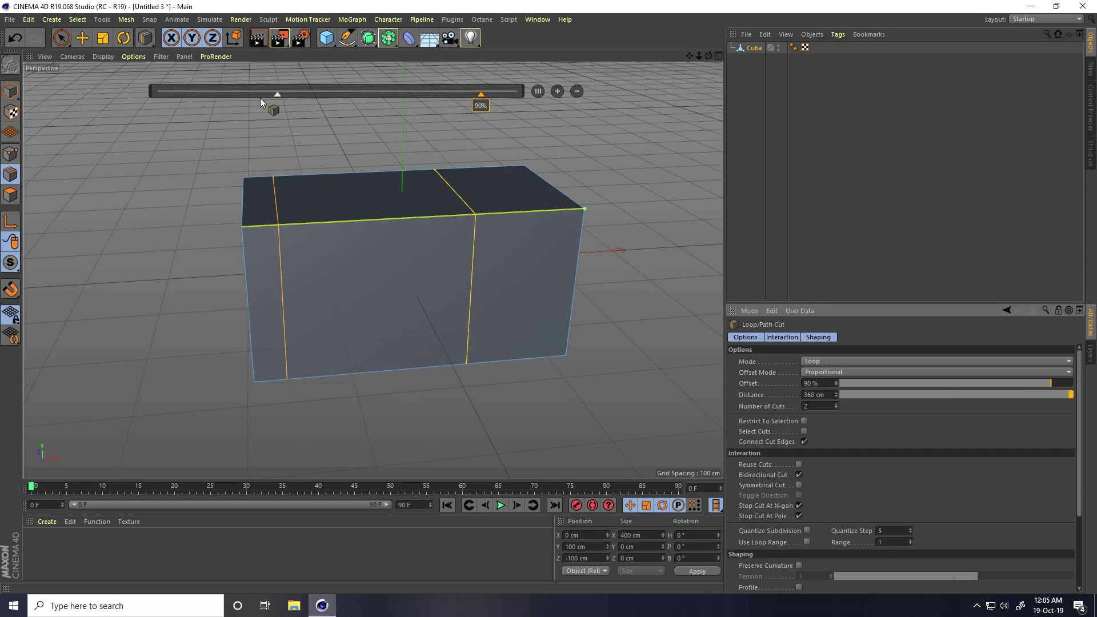
drag(277, 97, 183, 100)
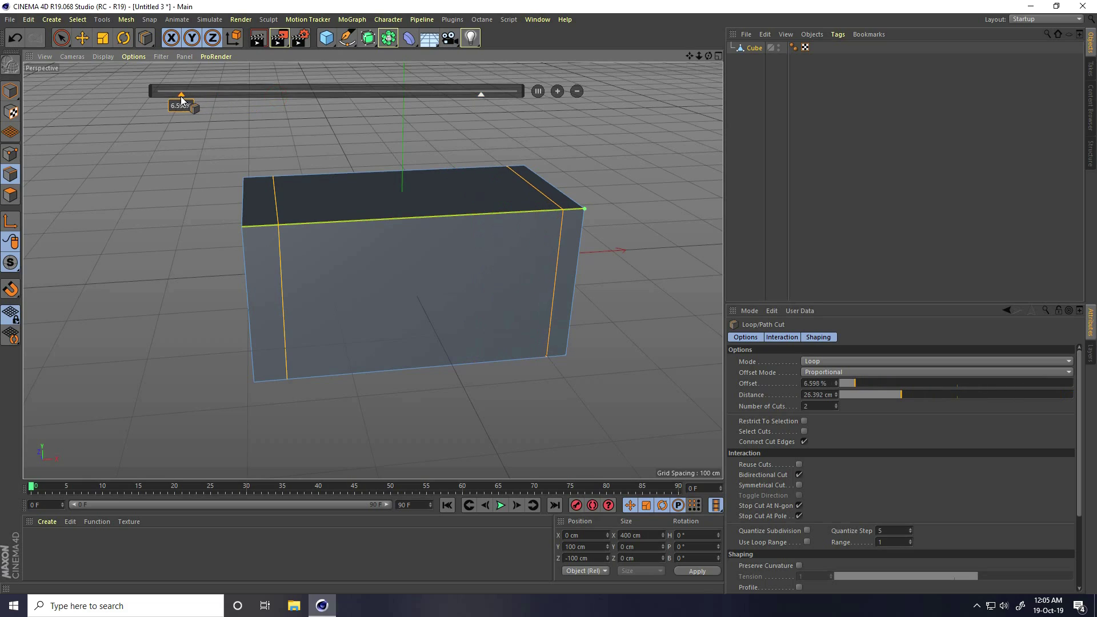
double_click(813, 383)
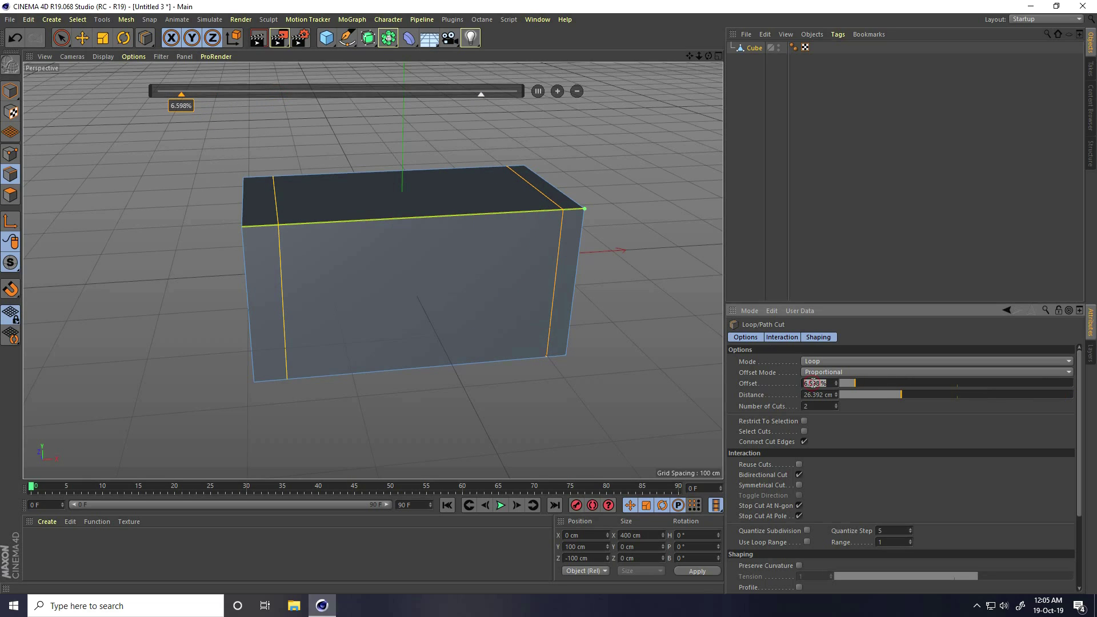
key(Return)
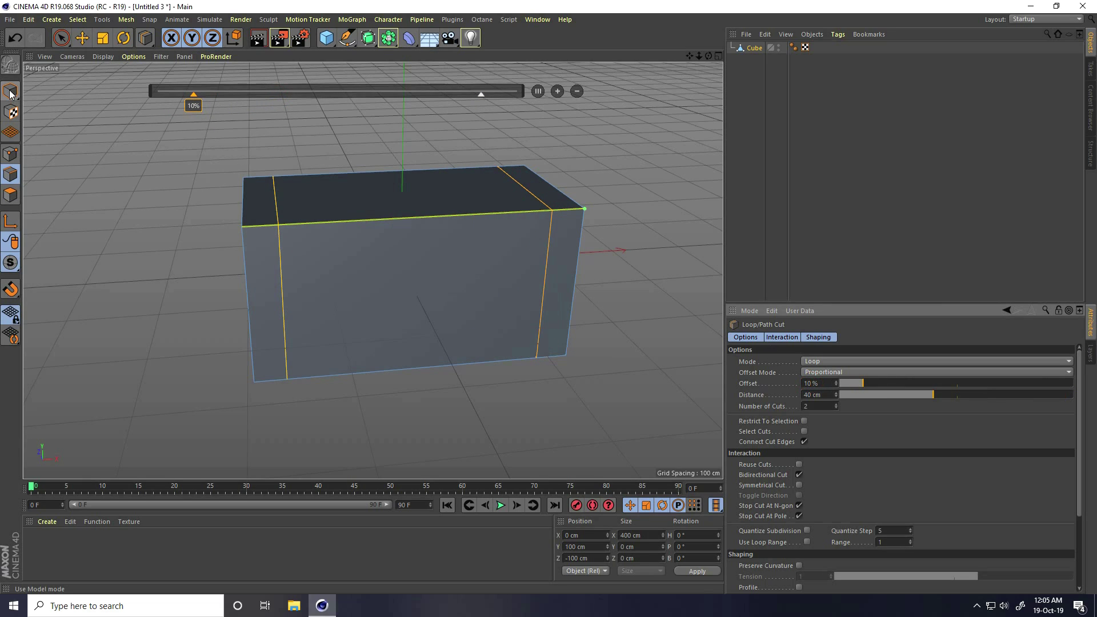
click(83, 39)
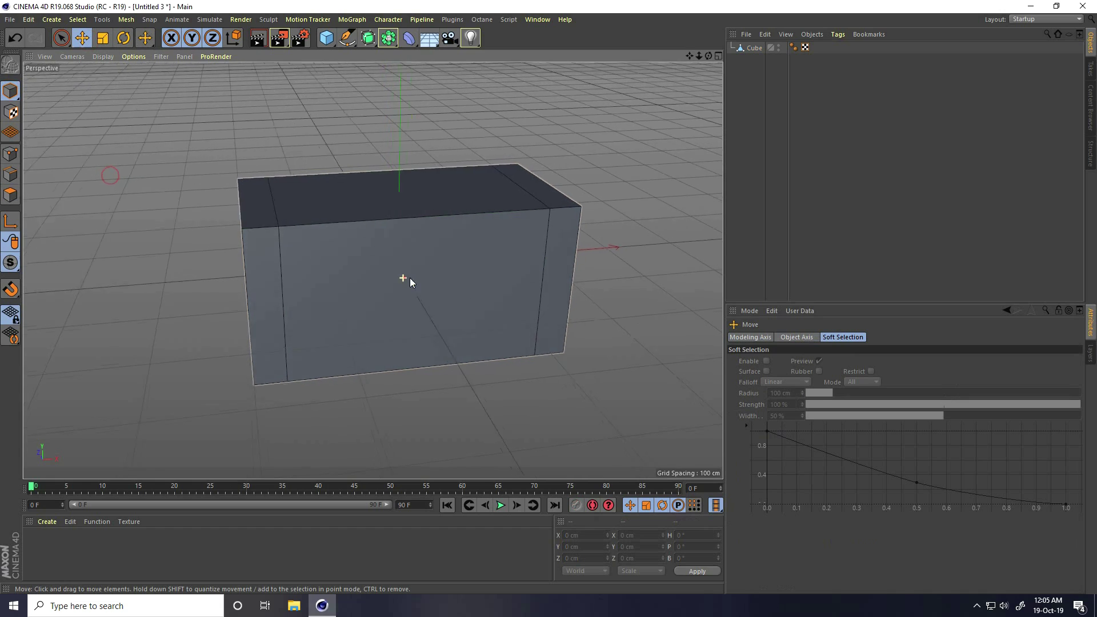
Extrude the narrow top and front strips at both ends of the block with a 15 cm offset.
alt+drag(404, 277, 475, 274)
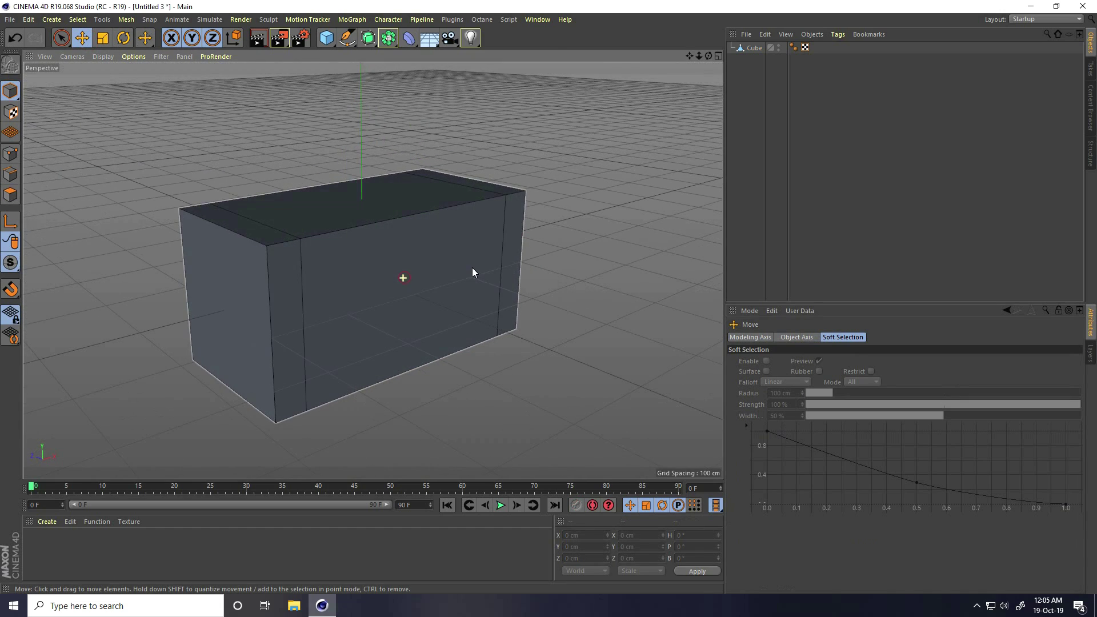
click(11, 201)
click(271, 234)
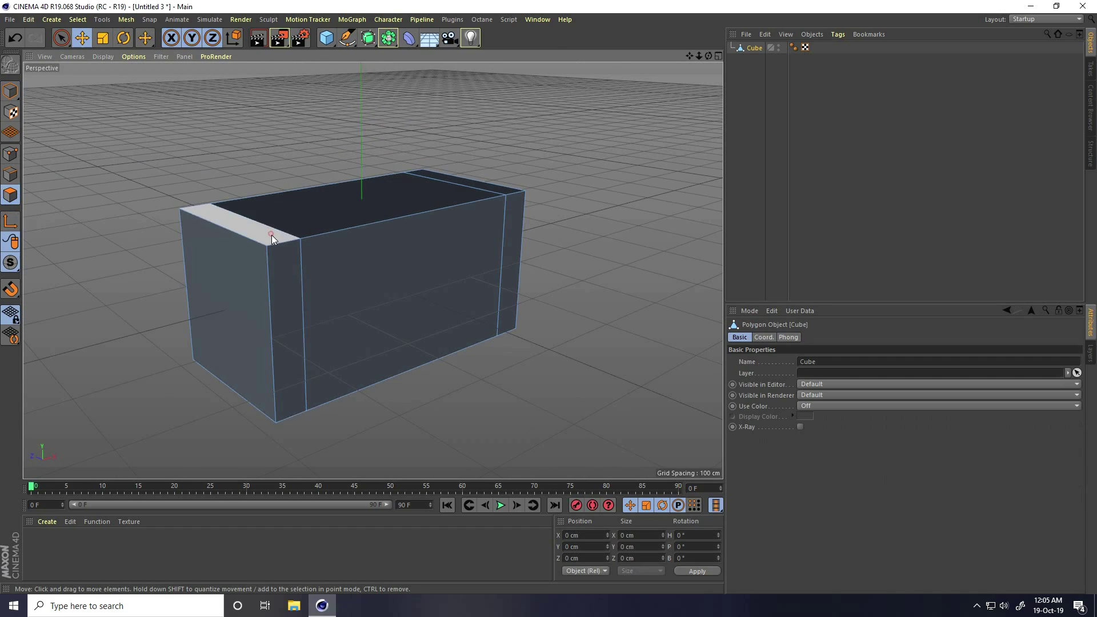
click(276, 249)
shift+click(283, 236)
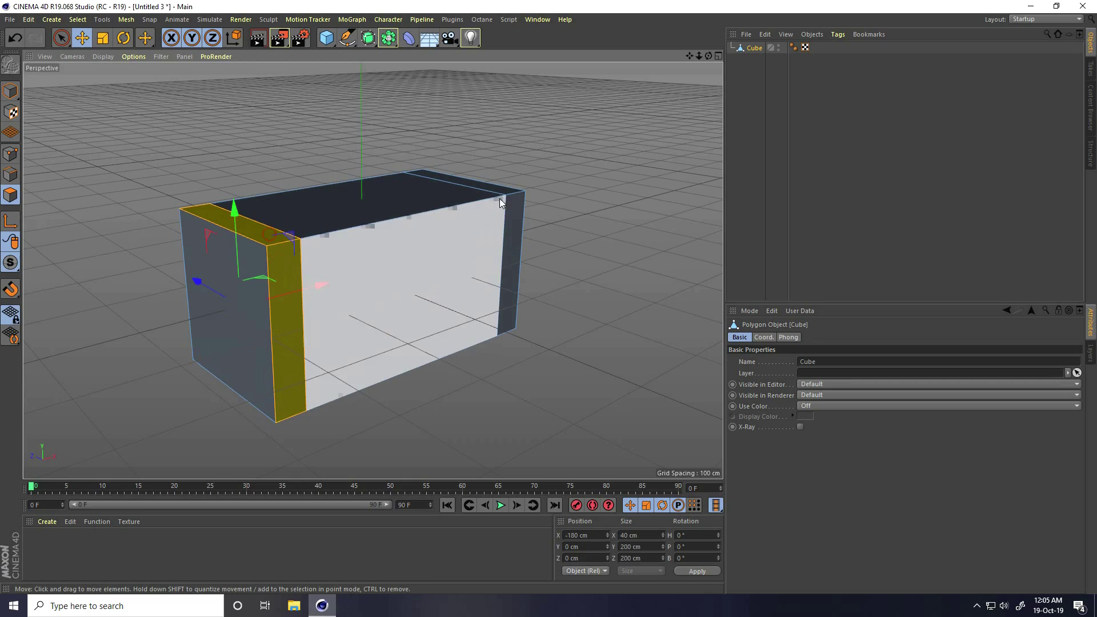
shift+click(491, 187)
shift+click(513, 215)
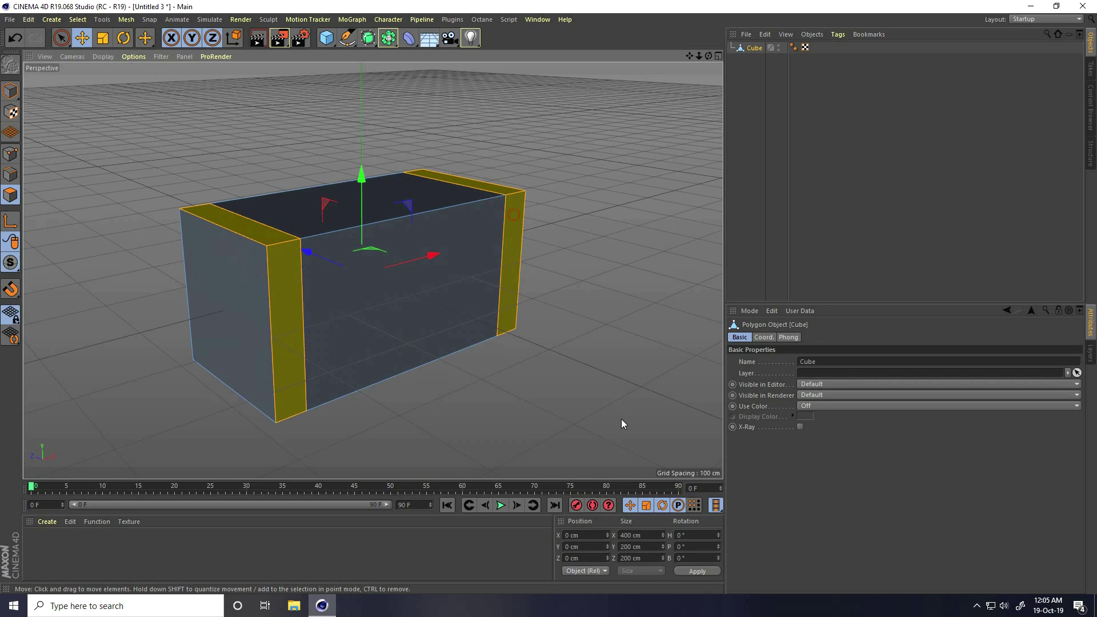
right_click(552, 231)
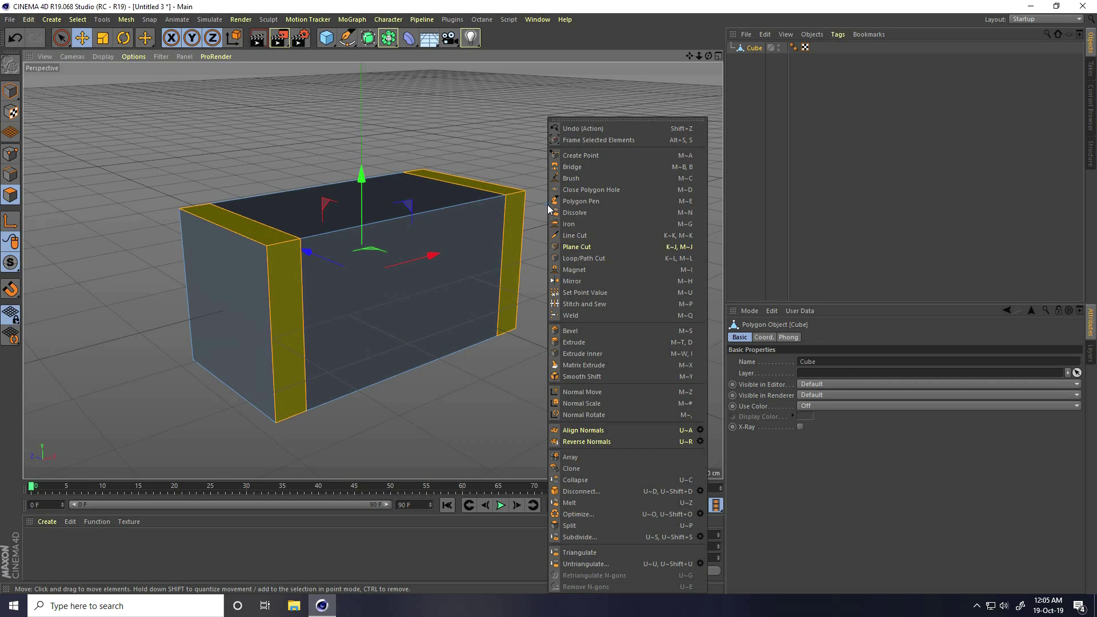
click(572, 343)
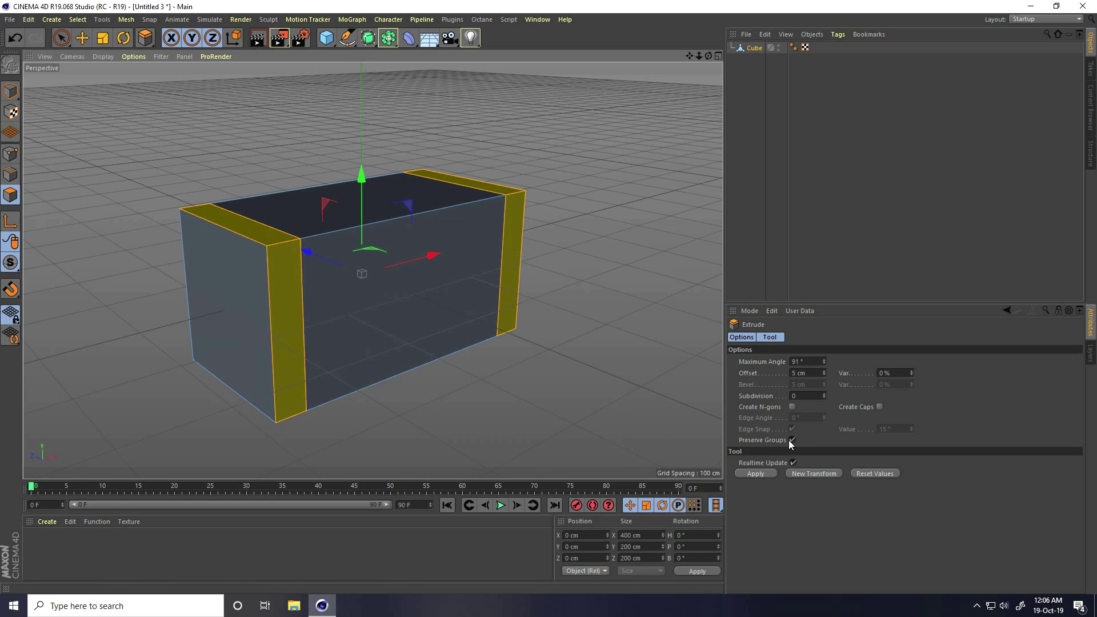
drag(592, 382, 548, 303)
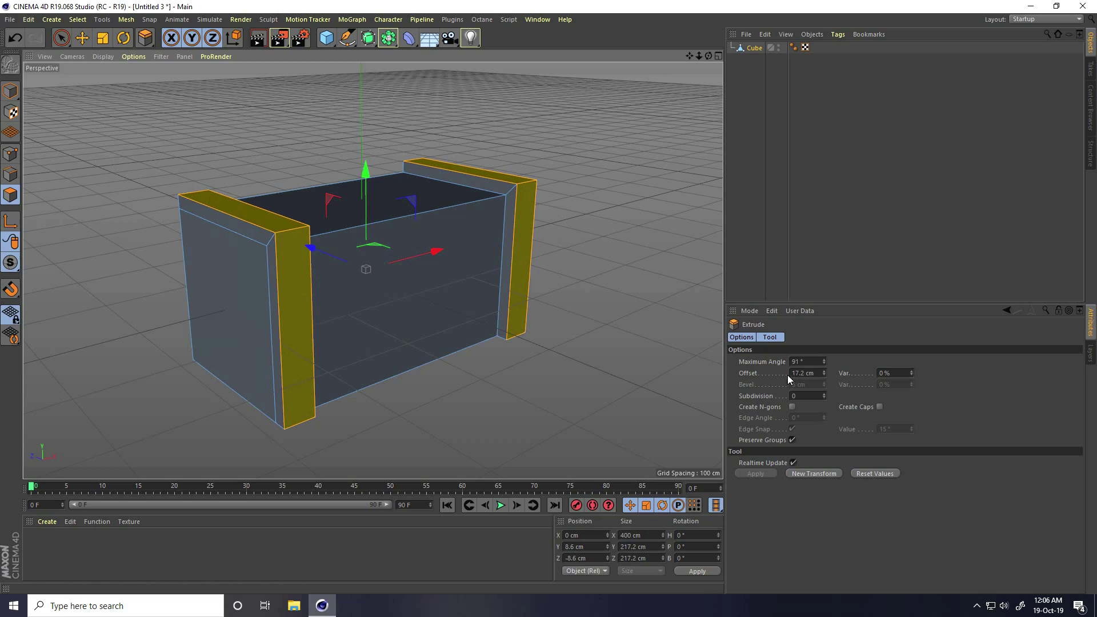
key(Return)
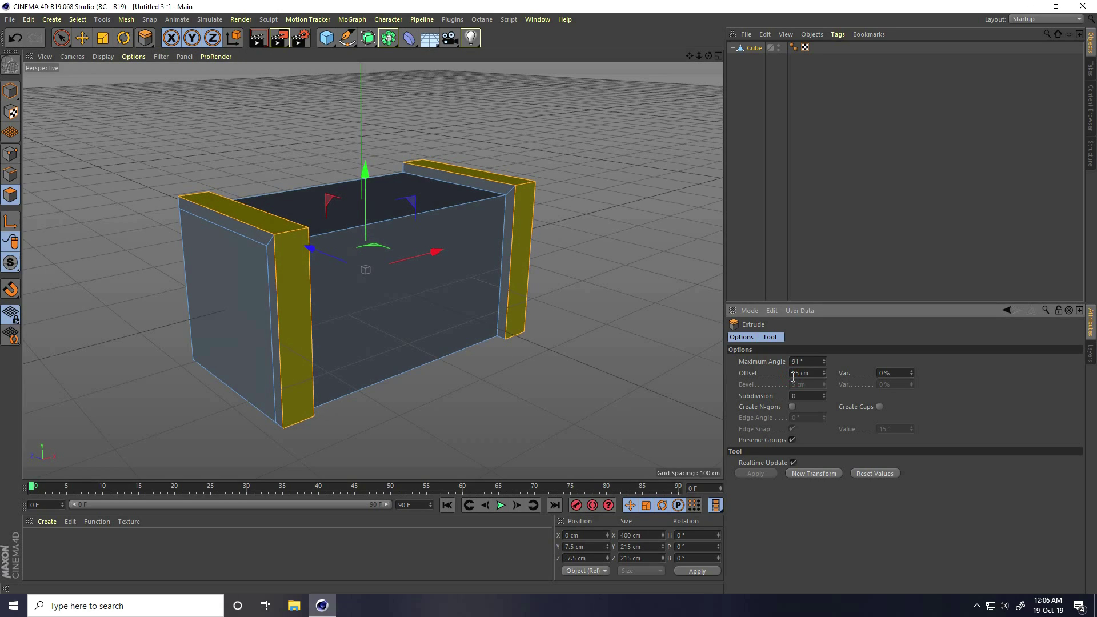
click(11, 91)
click(76, 42)
click(396, 391)
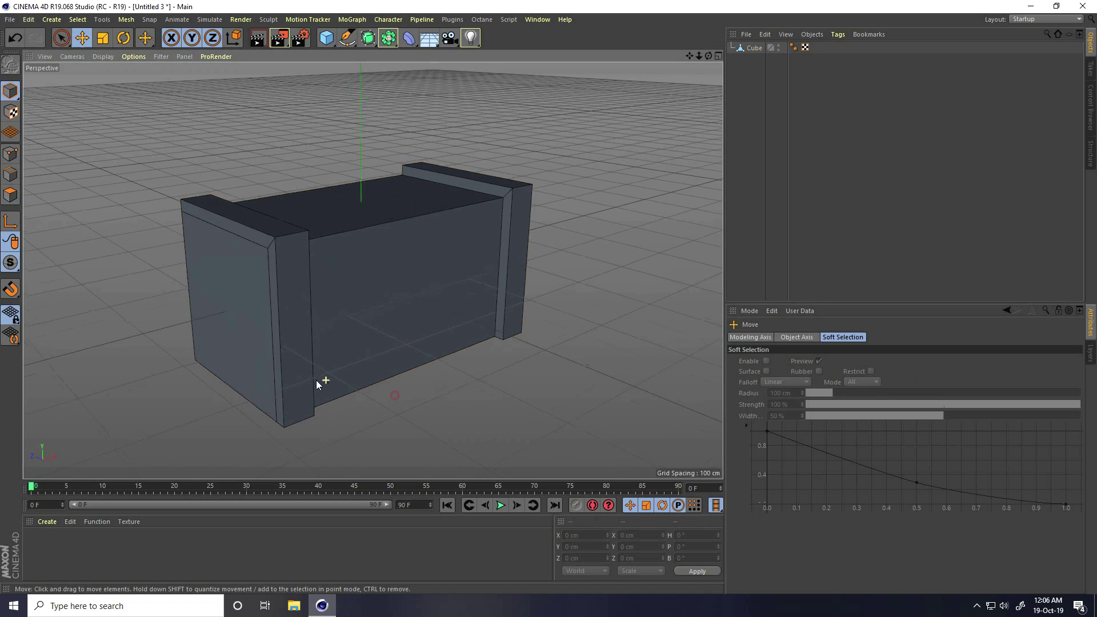
Create a MoGraph Cloner and make the stair block its child.
scroll(343, 371, down, 3)
mouse_move(345, 359)
alt+mouse_down()
mouse_move(232, 358)
mouse_move(337, 366)
mouse_move(329, 359)
alt+mouse_up()
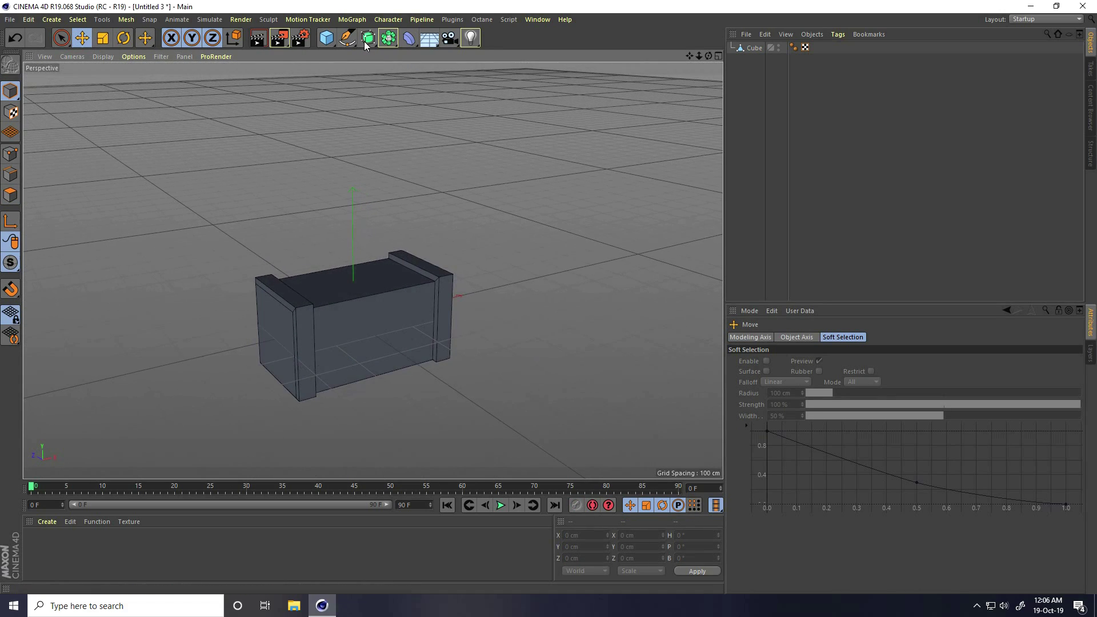
click(350, 25)
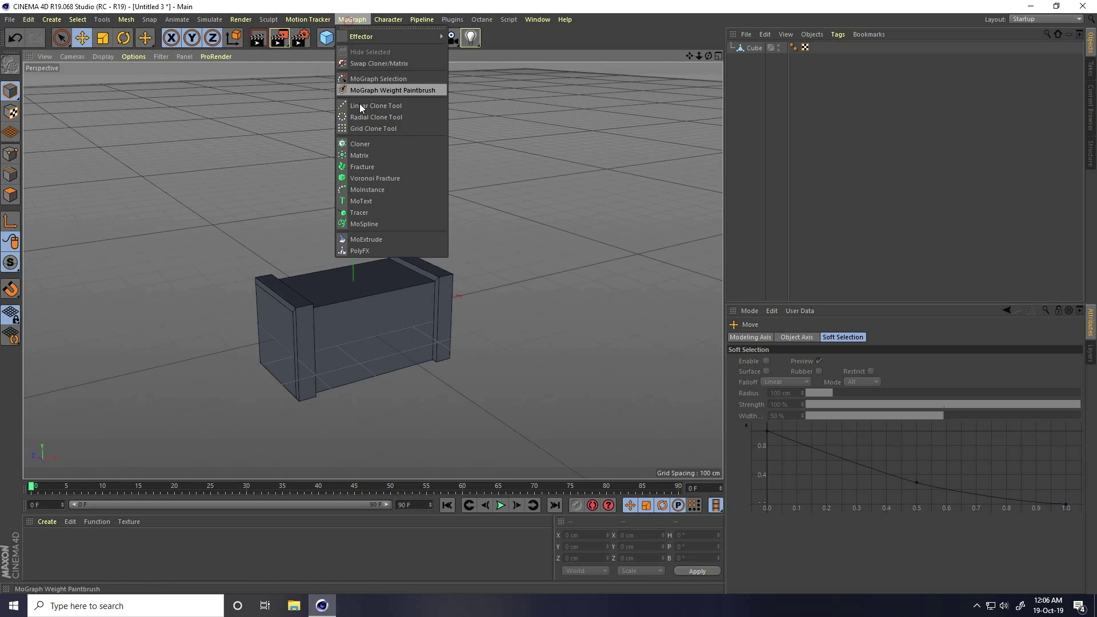
click(349, 144)
click(754, 59)
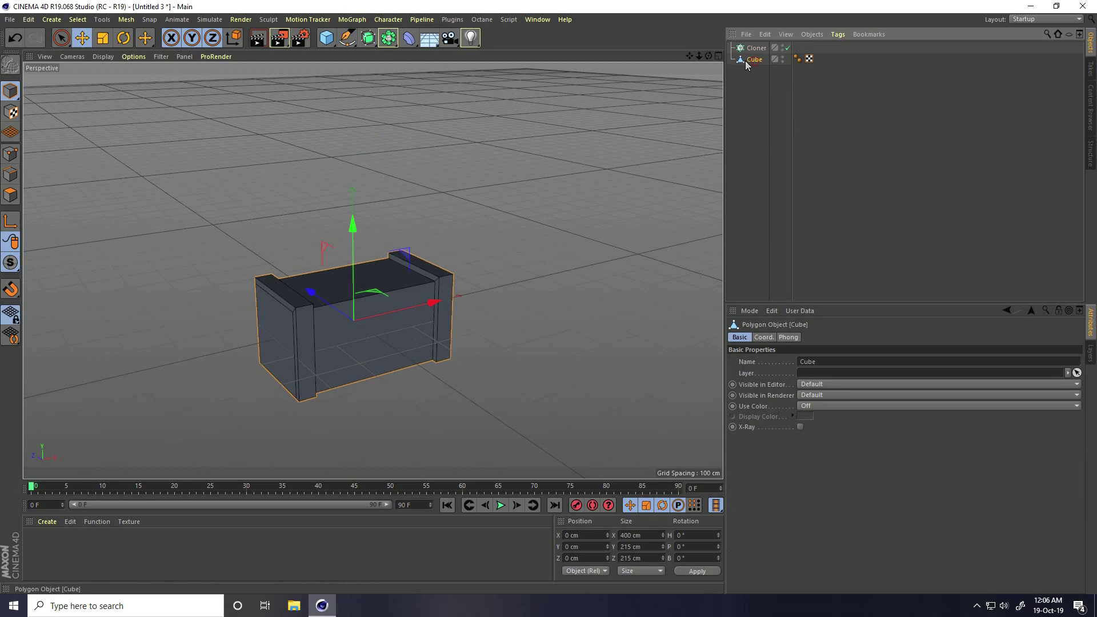
drag(753, 60, 756, 51)
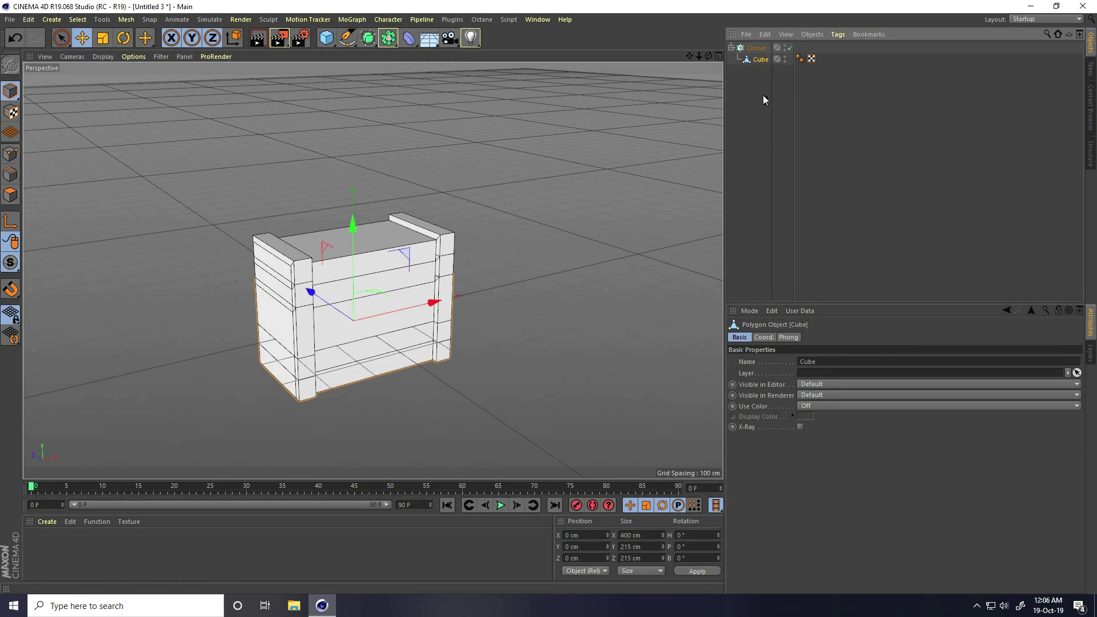
Set the Cloner's per-step position offset to 200 cm in Y and 200 cm in Z.
click(753, 49)
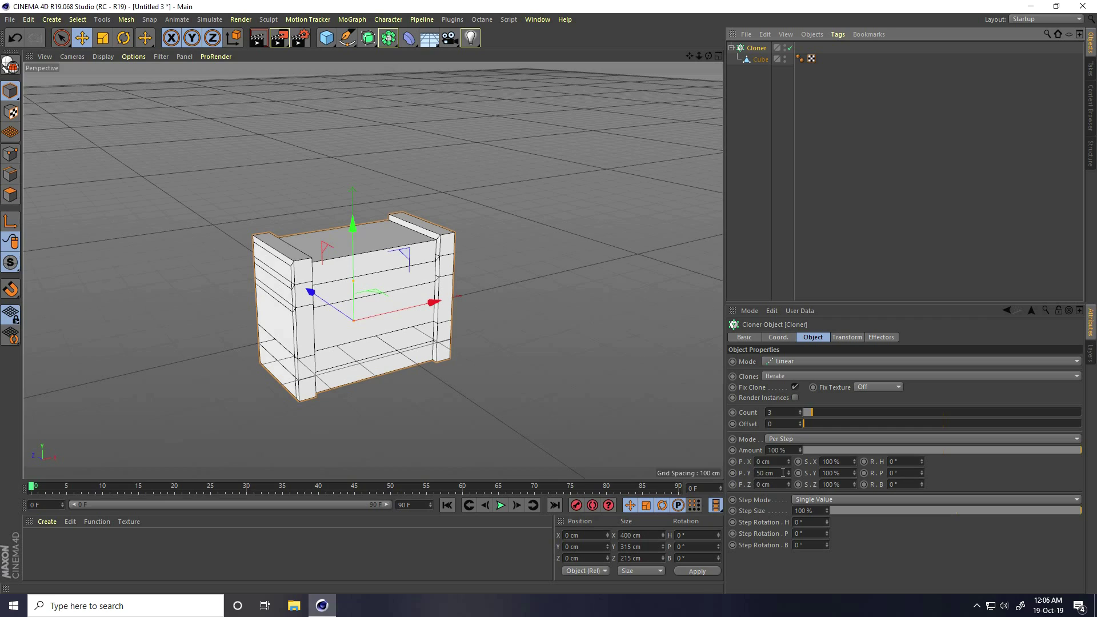
drag(790, 472, 787, 481)
mouse_move(377, 320)
alt+mouse_down()
mouse_move(428, 330)
mouse_move(371, 338)
alt+mouse_up()
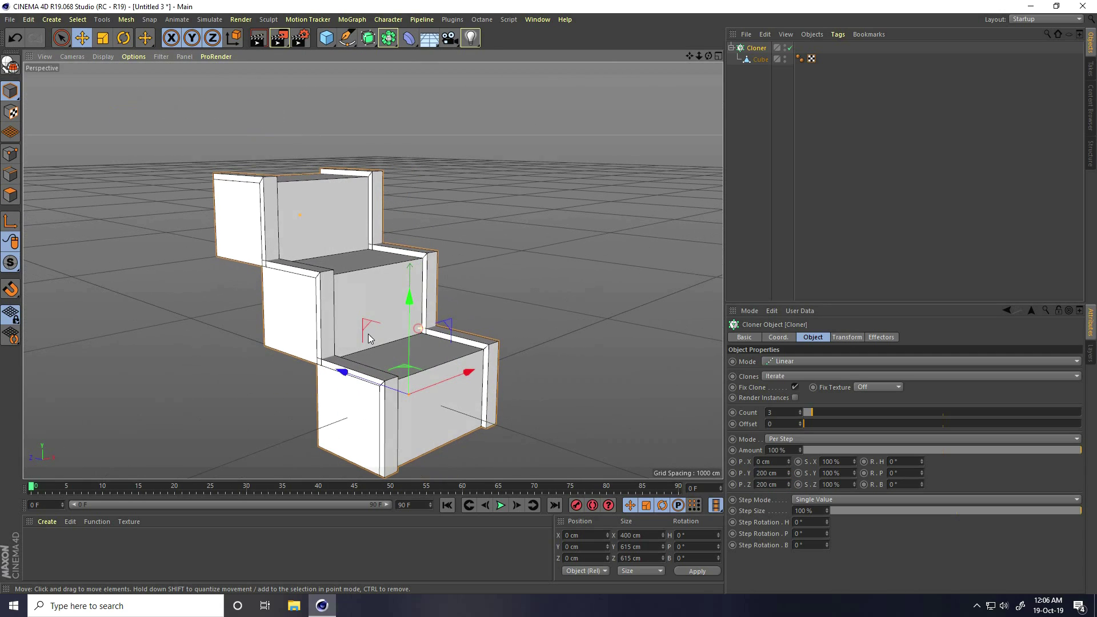
Increase the Cloner's count to 10 to extend the staircase.
click(801, 411)
click(801, 411)
click(800, 411)
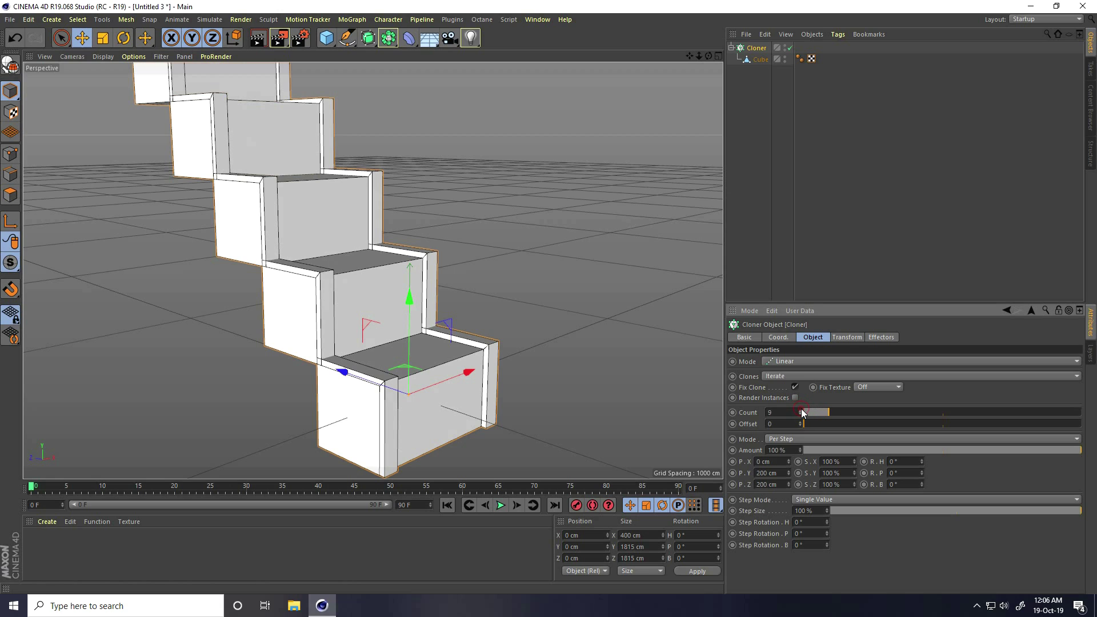
scroll(132, 318, down, 10)
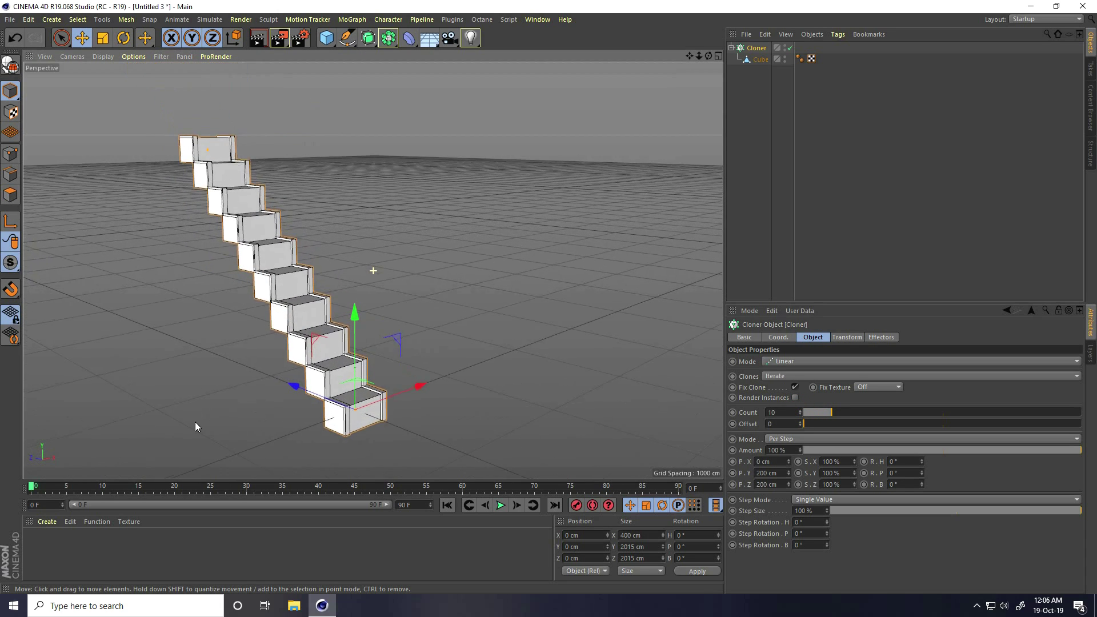
scroll(276, 272, up, 5)
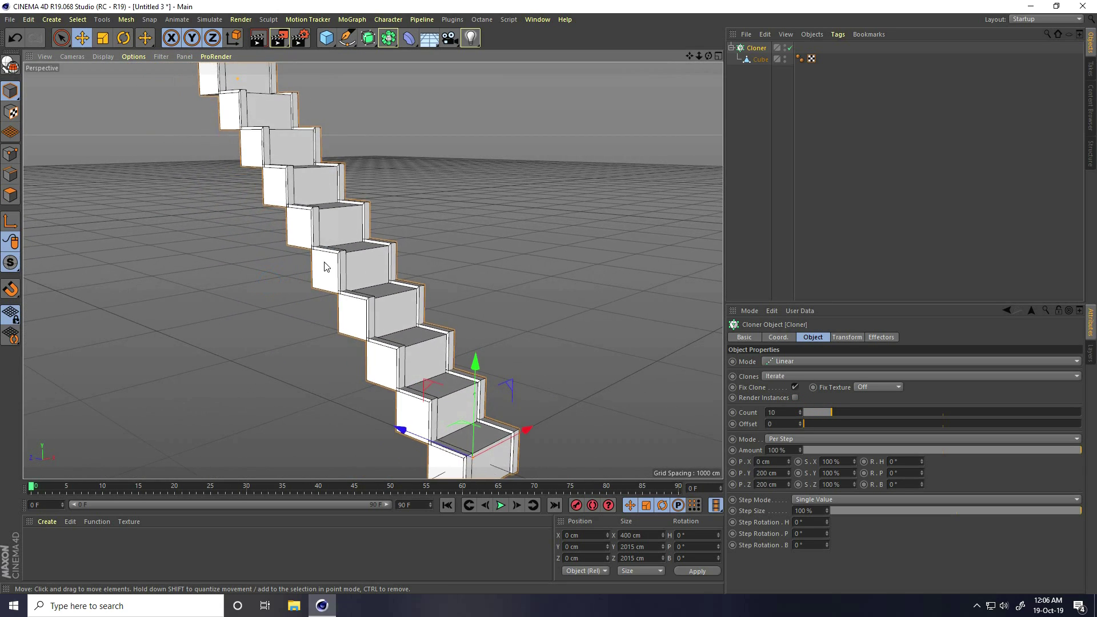
Change the side viewport from Right to the Left camera and frame the highest steps of the staircase.
alt+drag(324, 266, 379, 258)
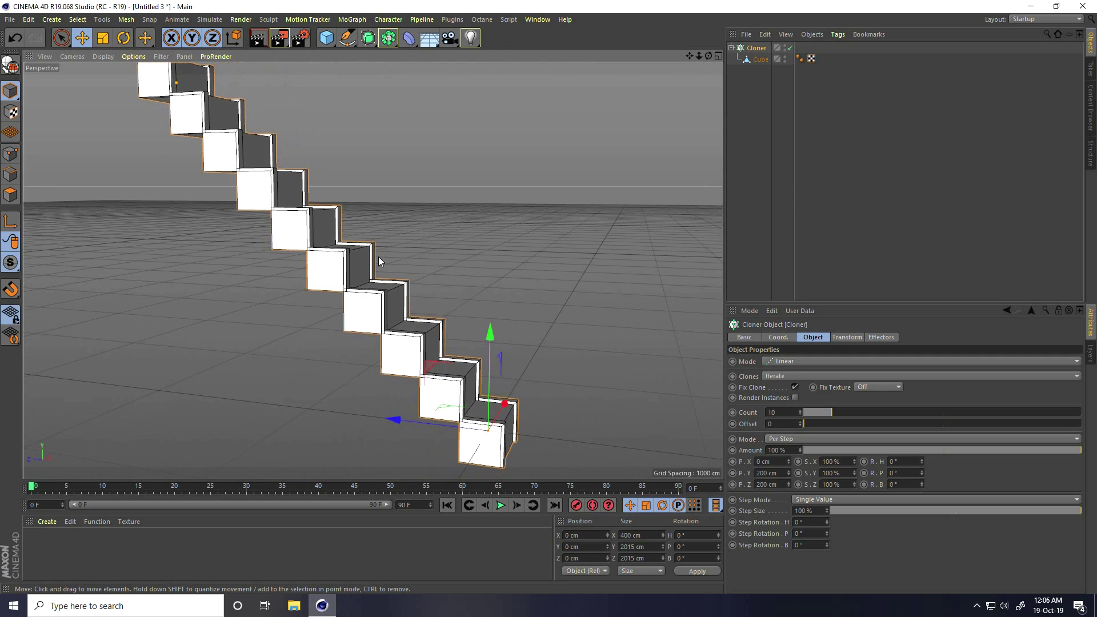
middle_click(351, 309)
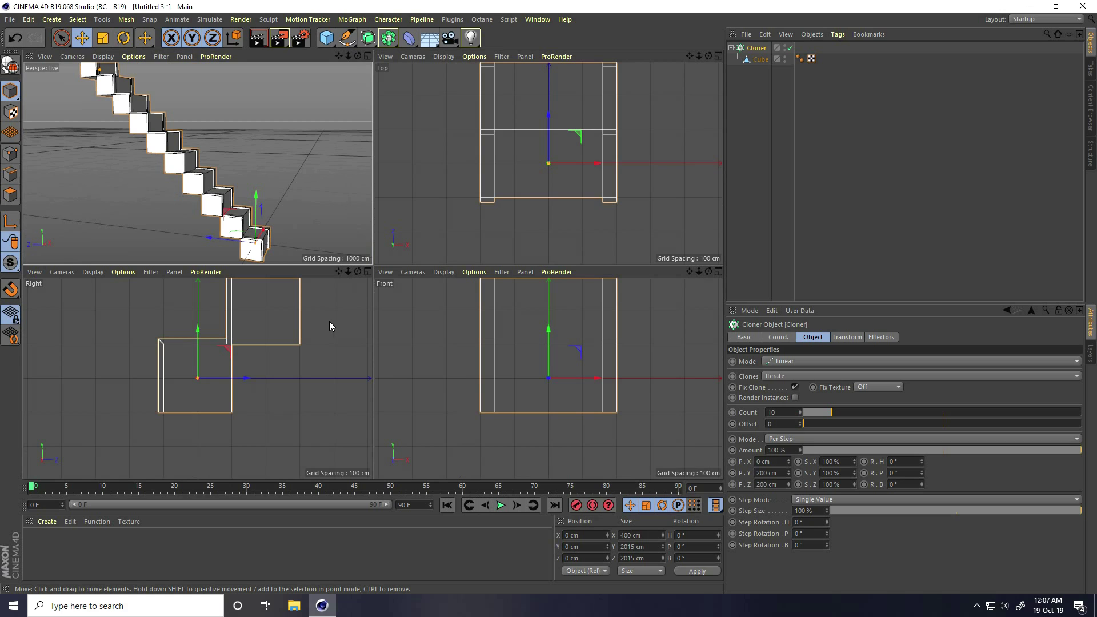
middle_click(330, 327)
scroll(337, 320, down, 5)
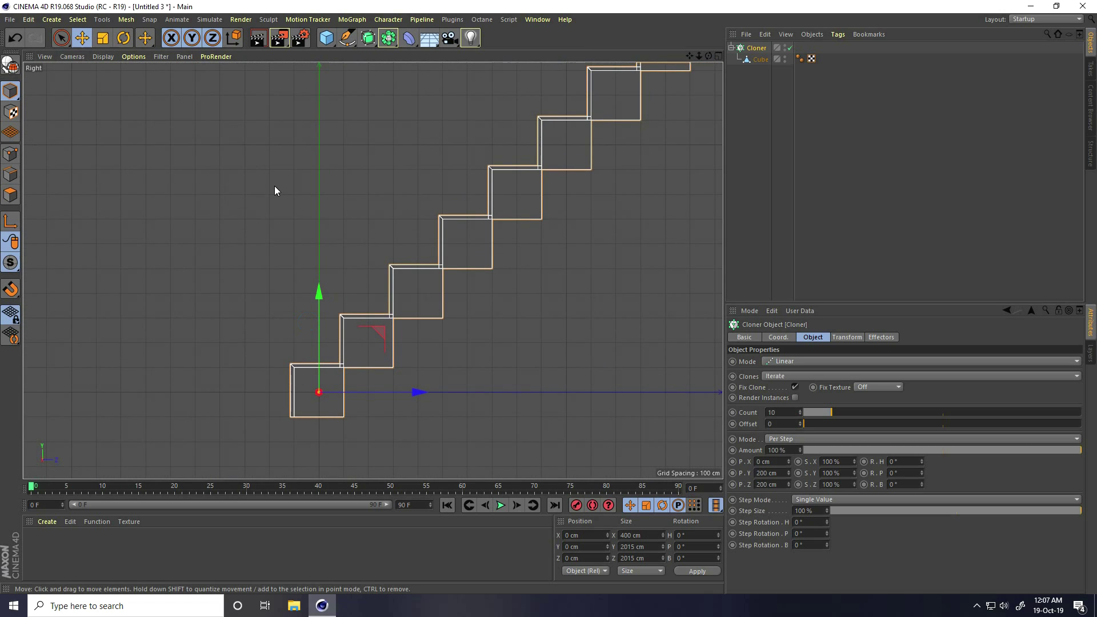
alt+middle_drag(276, 186, 230, 236)
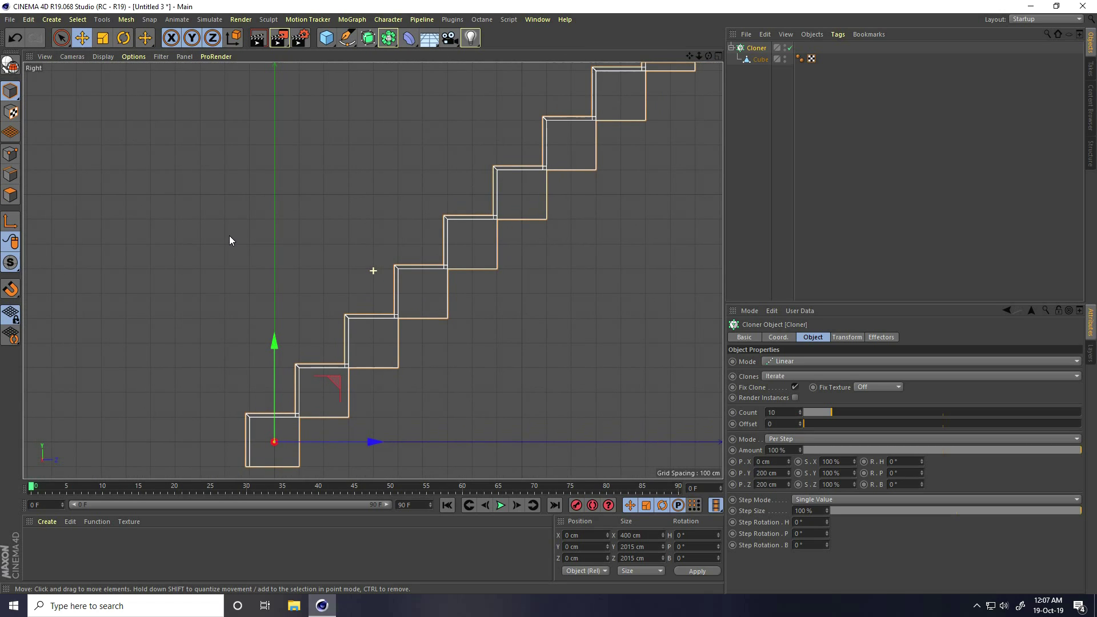
click(63, 56)
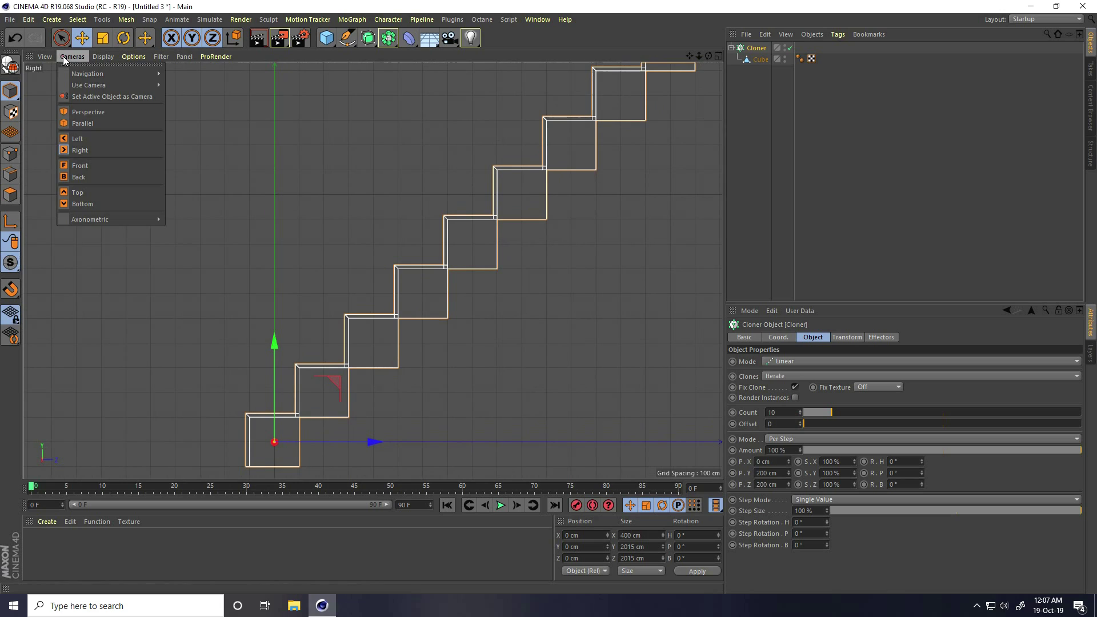
click(84, 138)
scroll(381, 302, down, 5)
scroll(289, 297, up, 1)
scroll(259, 252, up, 2)
scroll(203, 209, up, 6)
alt+middle_drag(296, 231, 219, 139)
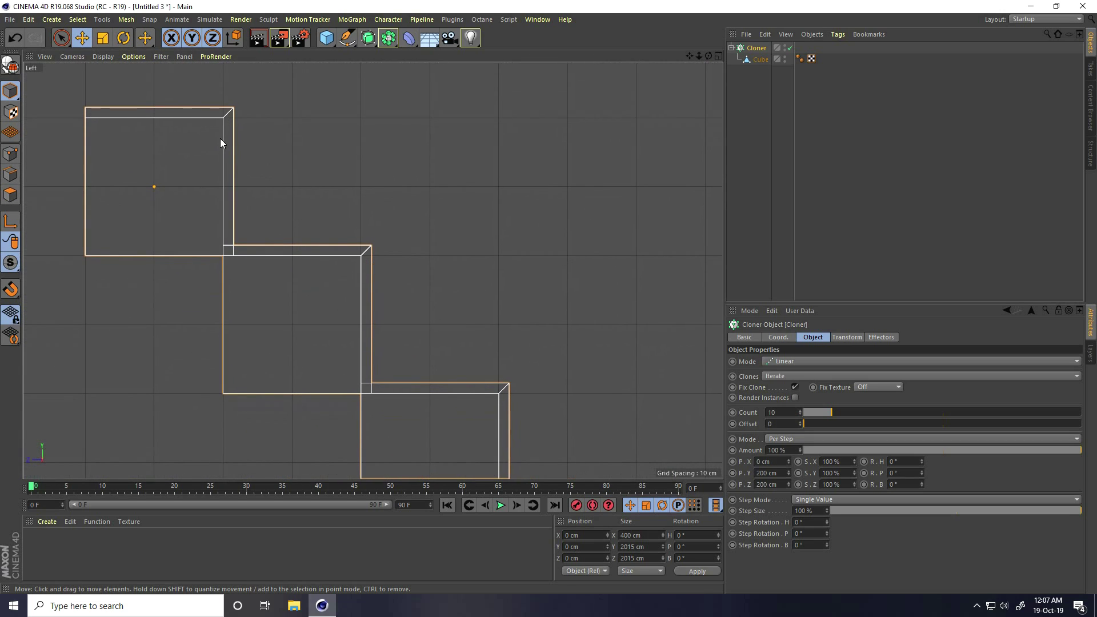
Activate the Pen spline tool and enable snapping.
click(347, 38)
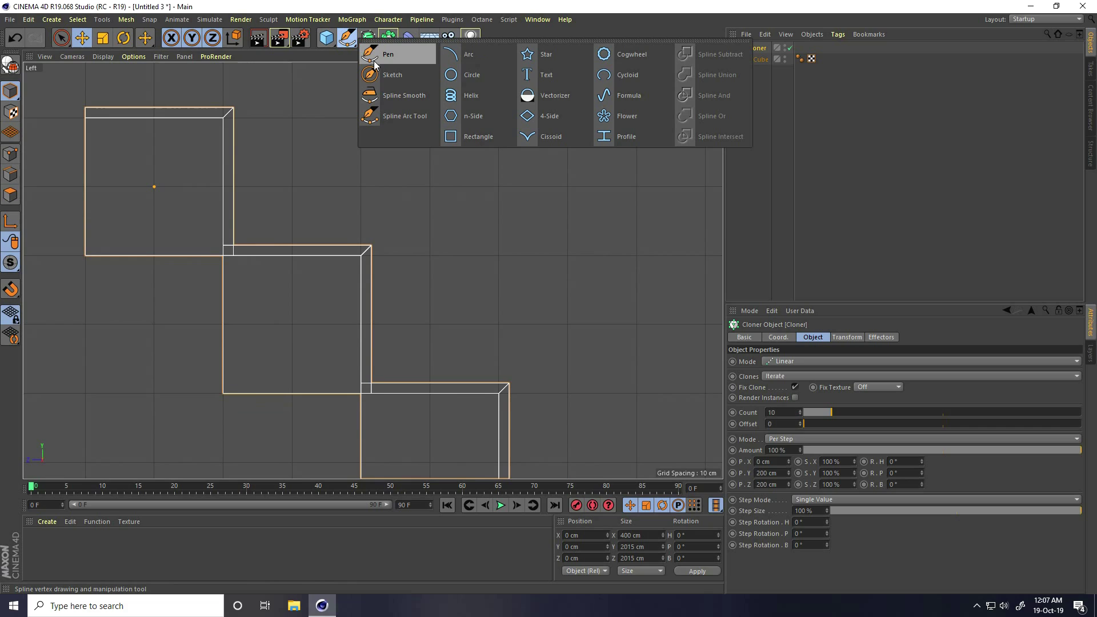
click(406, 52)
click(760, 183)
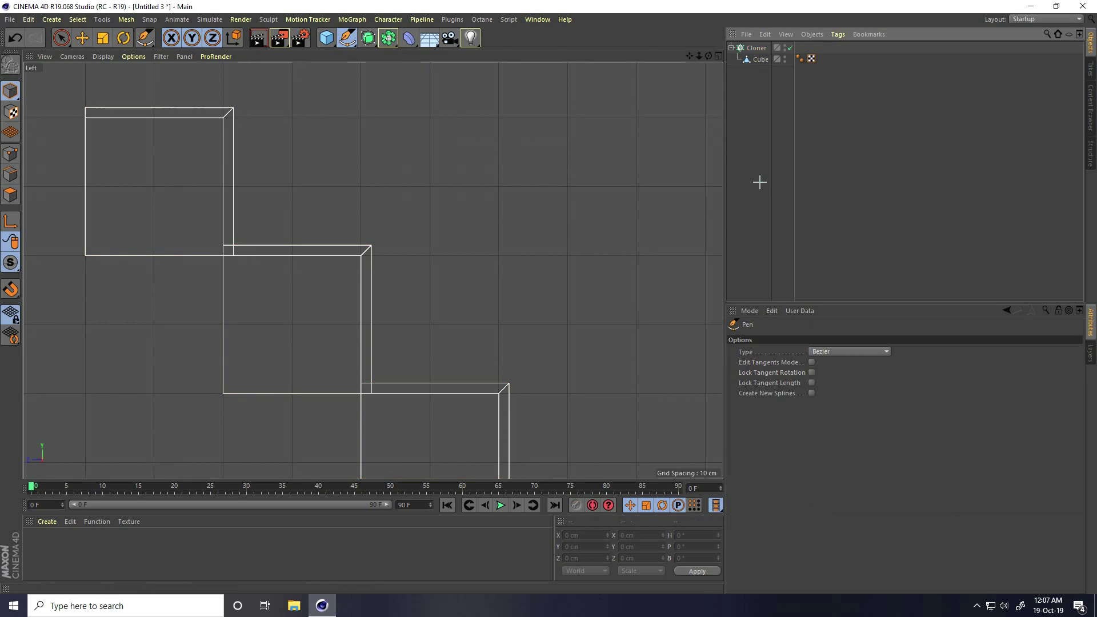
click(9, 294)
drag(8, 299, 80, 196)
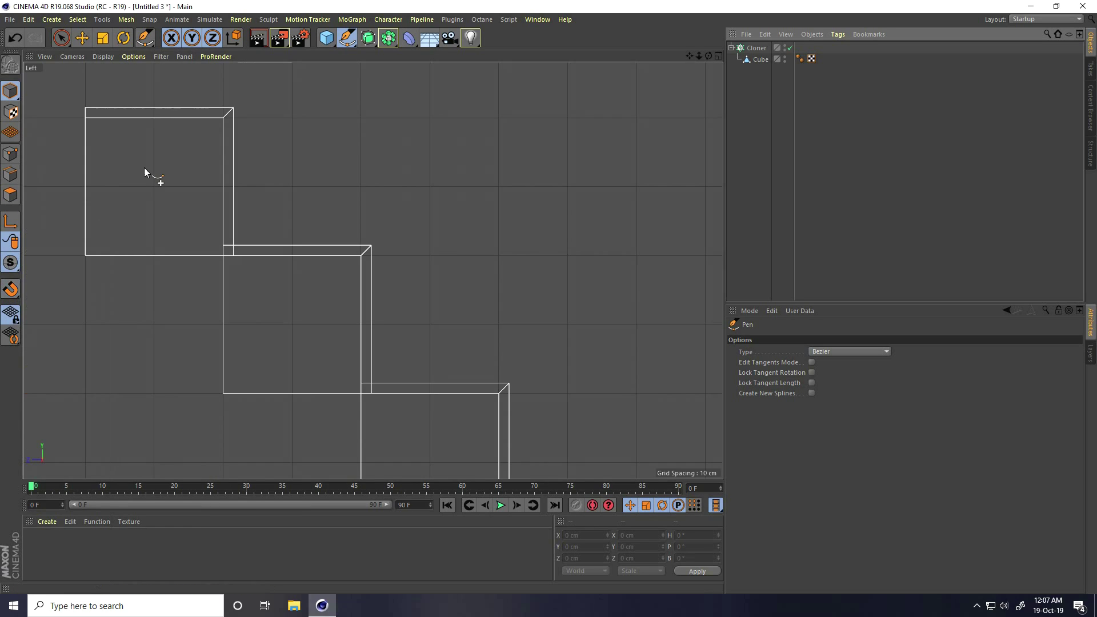
Trace the stair profile with one spline, snapping to the inner tread and riser corners from the top step down to the lowest step's base.
click(87, 117)
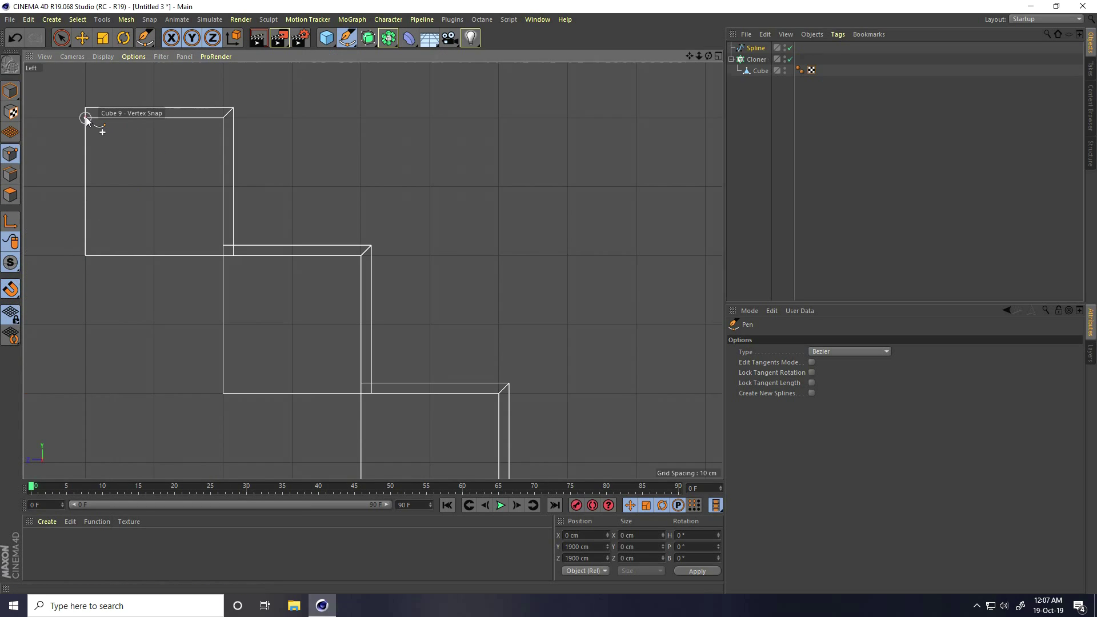
click(223, 119)
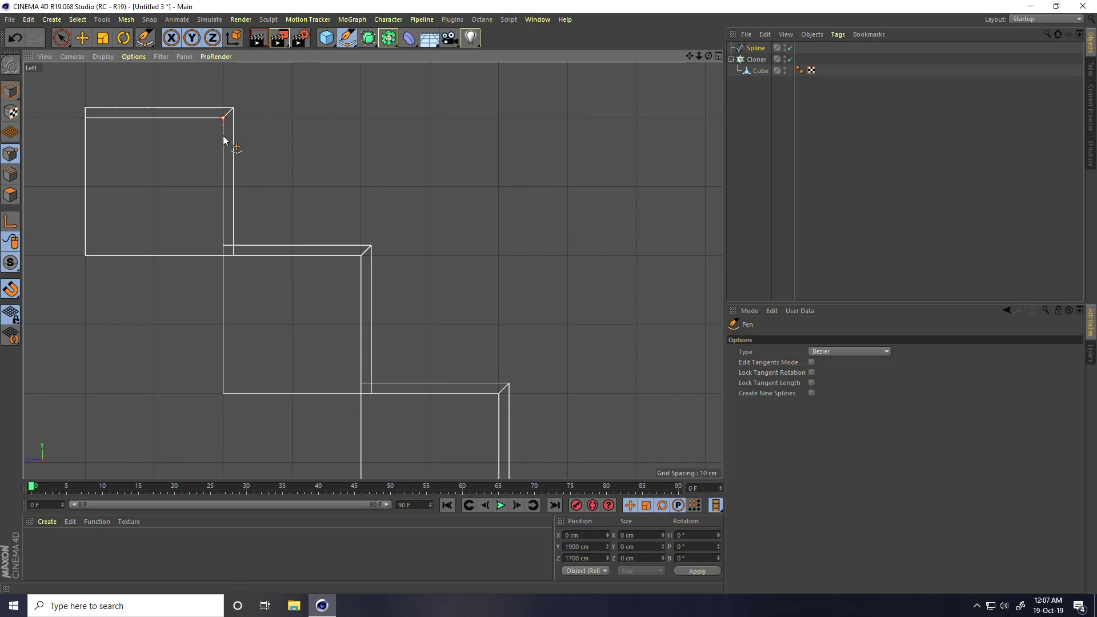
click(223, 257)
click(360, 255)
click(361, 394)
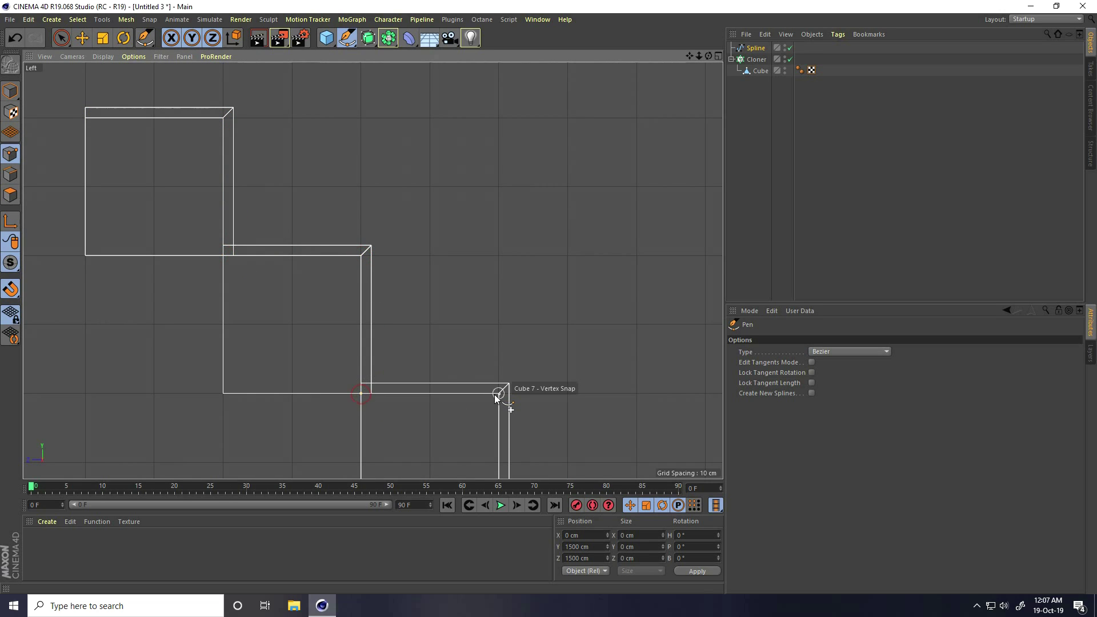
click(498, 393)
alt+middle_drag(498, 395, 359, 257)
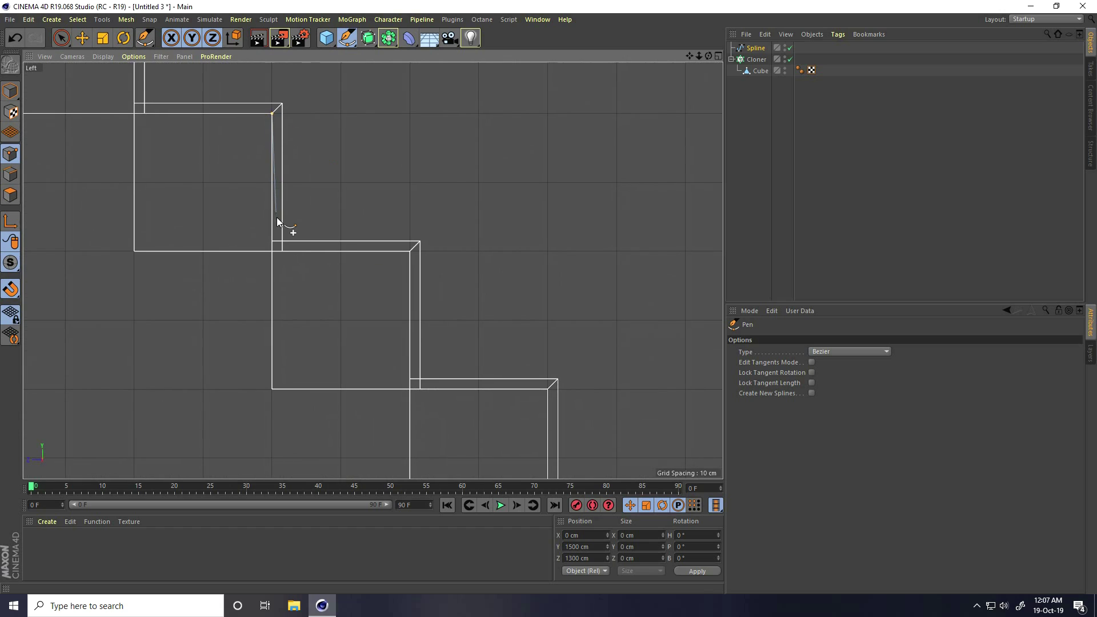
click(272, 251)
click(411, 251)
click(410, 390)
alt+middle_drag(410, 391, 372, 269)
click(288, 191)
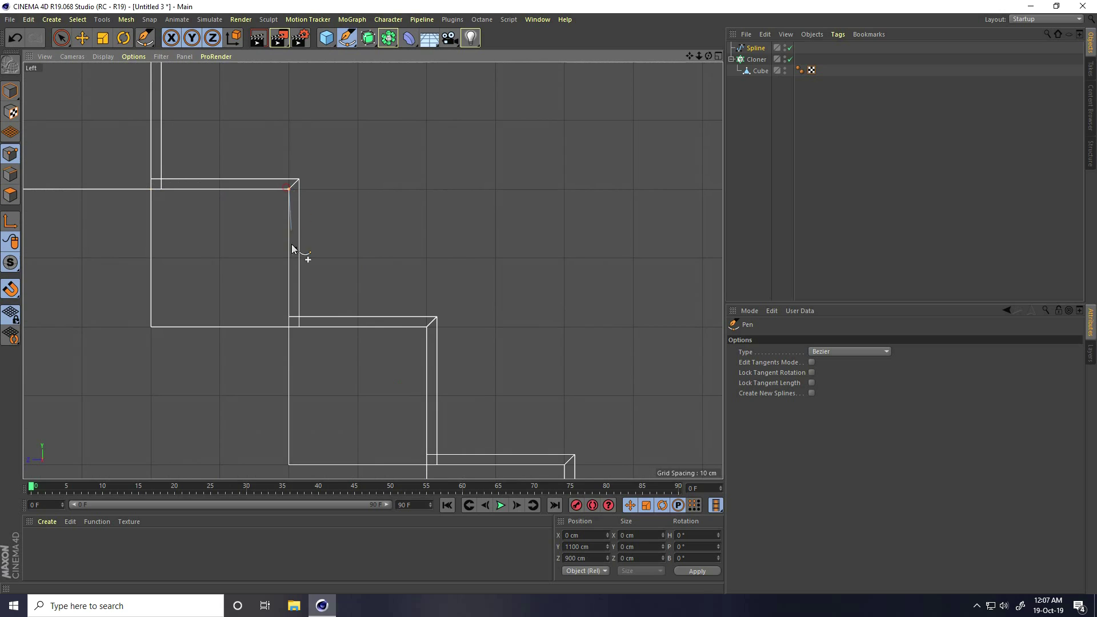
click(289, 328)
click(425, 327)
click(427, 465)
alt+middle_drag(279, 285, 177, 183)
click(301, 218)
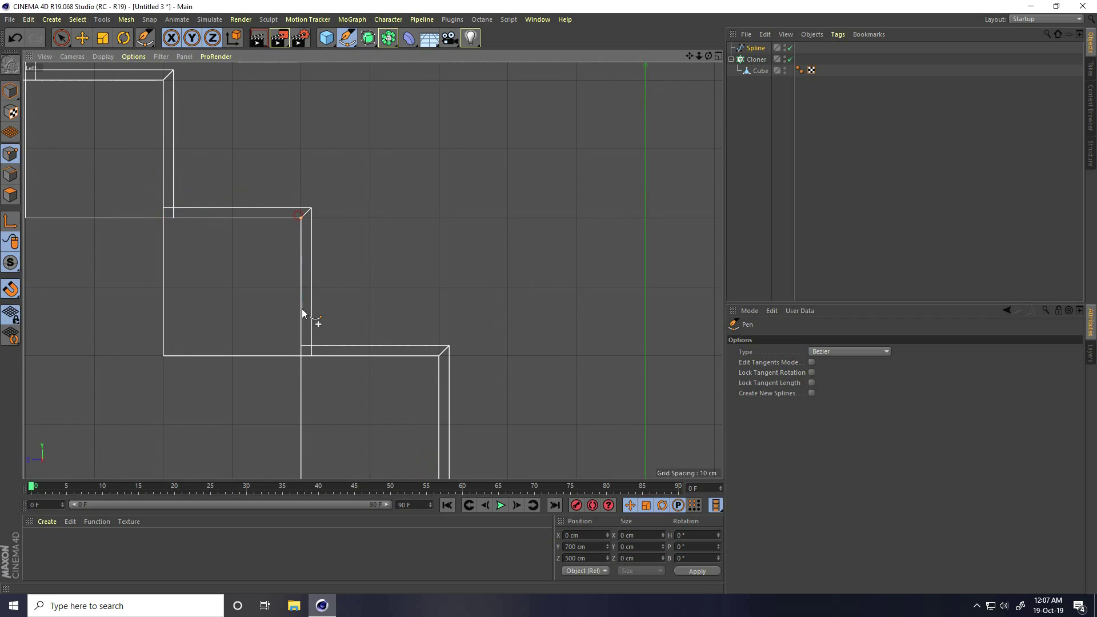
click(301, 356)
click(438, 356)
alt+middle_drag(438, 359, 251, 270)
click(253, 261)
click(391, 261)
click(391, 399)
alt+middle_drag(404, 407, 235, 214)
click(329, 207)
click(326, 346)
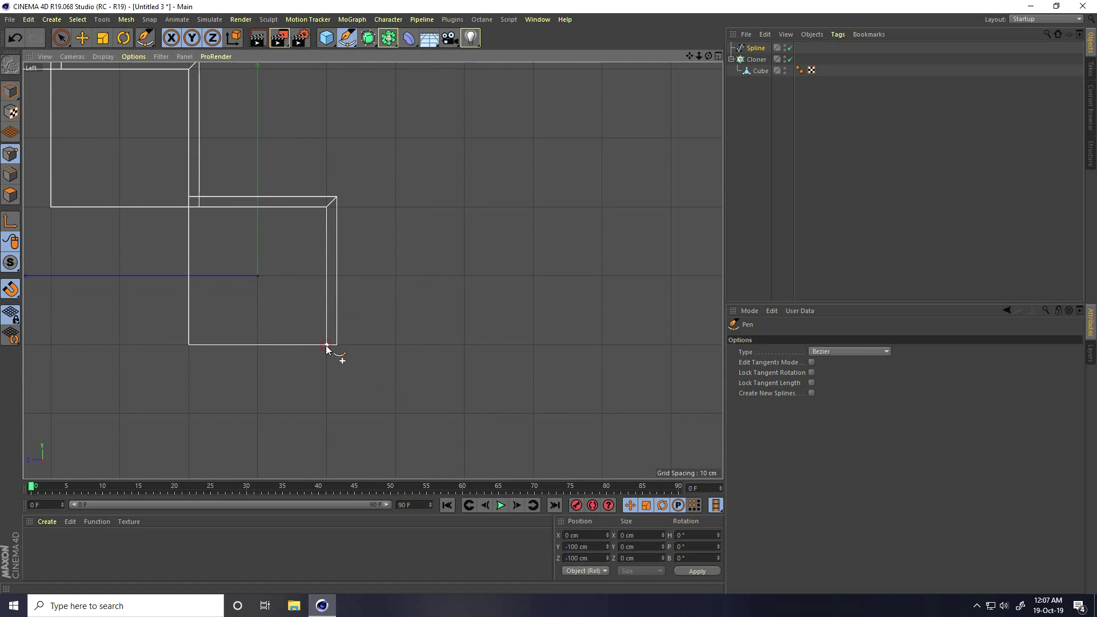
Disconnect the spline's point at the base of the lowest step and leave drawing for object editing with the Move tool.
right_click(326, 345)
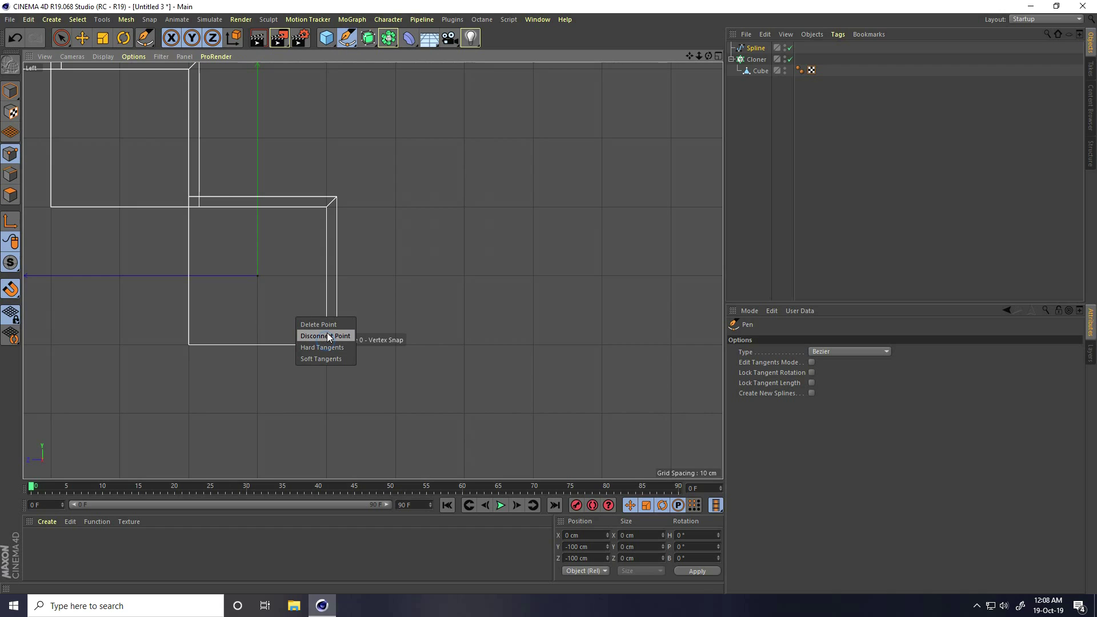
click(323, 336)
click(11, 90)
click(82, 38)
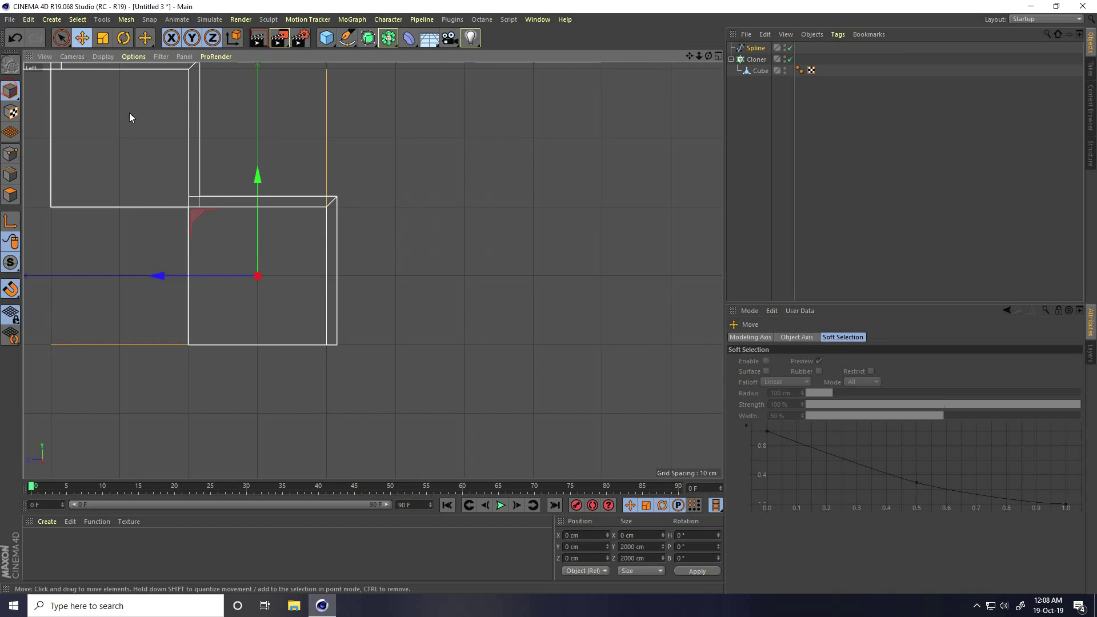
Return to the perspective view and disable the Cloner to isolate the stair spline.
middle_click(80, 65)
middle_click(210, 150)
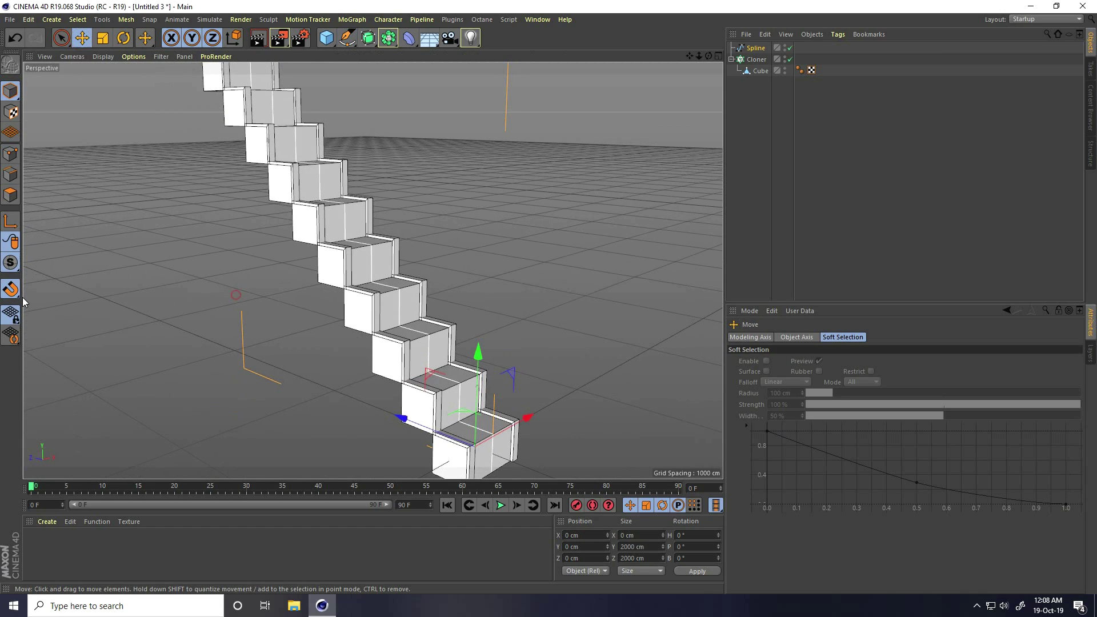
alt+drag(214, 224, 290, 223)
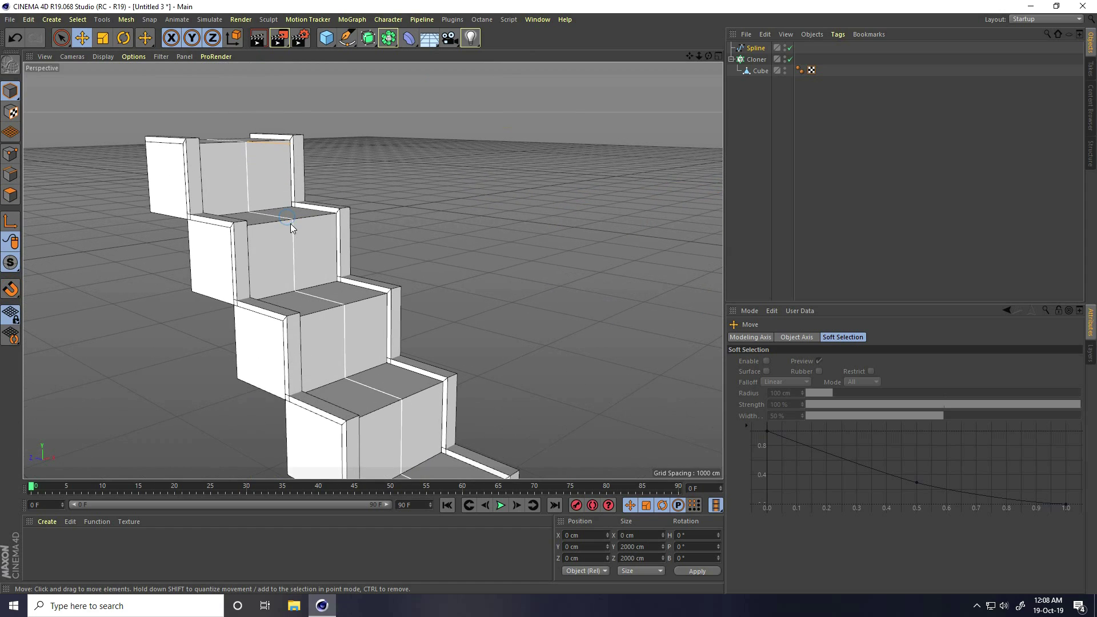
click(788, 59)
alt+drag(248, 198, 406, 251)
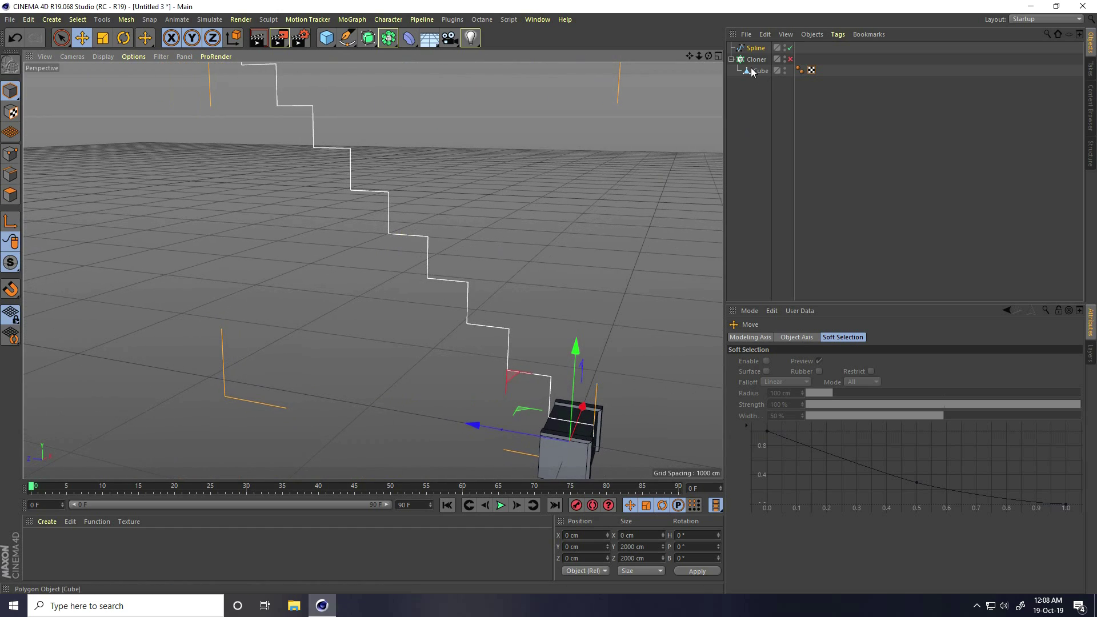
Chamfer the corner points of the stair spline with a 20 cm radius and return to object editing.
click(755, 50)
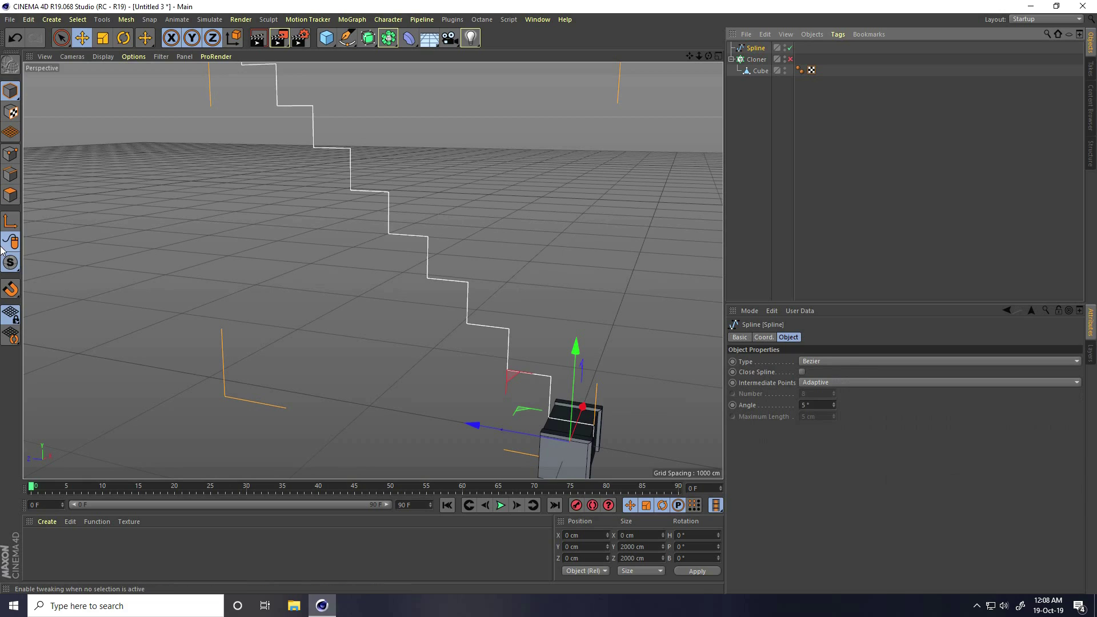
click(9, 155)
alt+drag(253, 239, 344, 245)
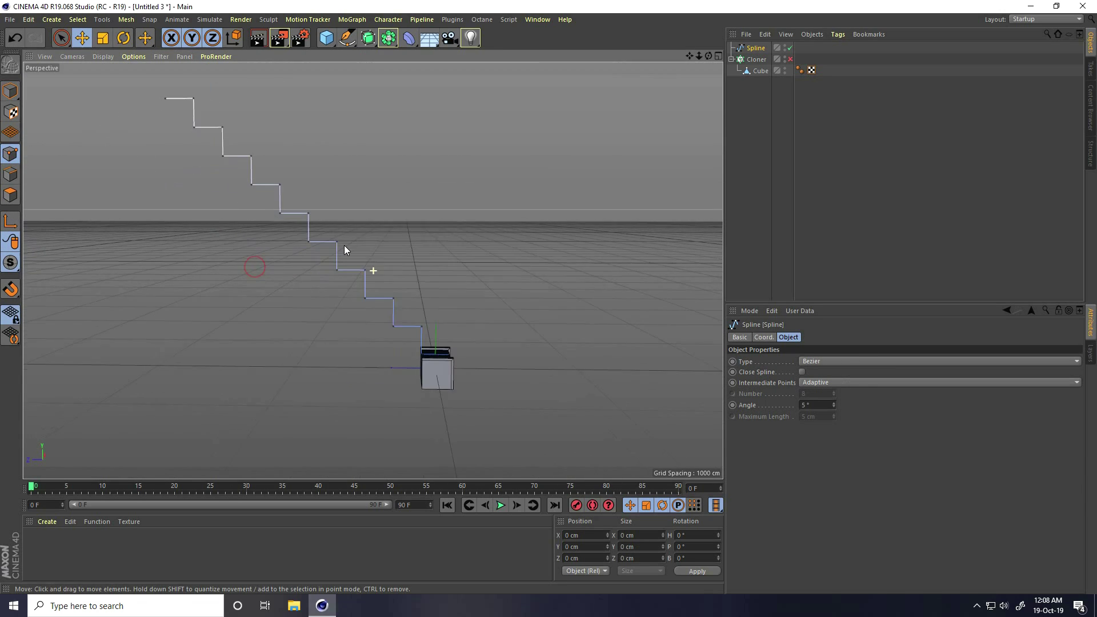
click(80, 39)
click(63, 39)
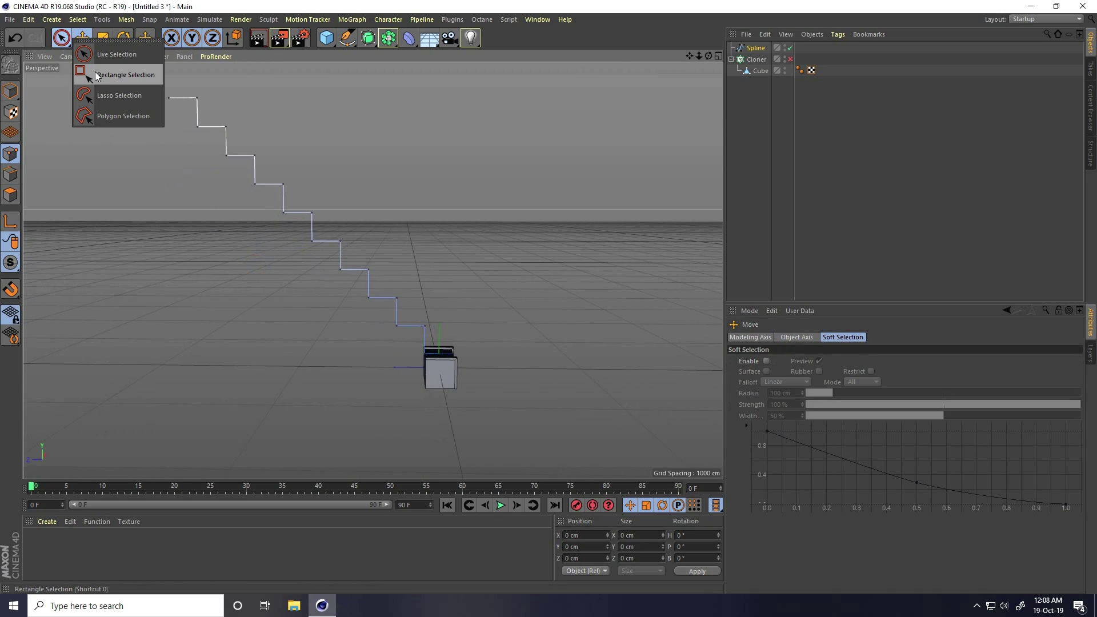
click(128, 74)
drag(187, 84, 372, 355)
right_click(328, 162)
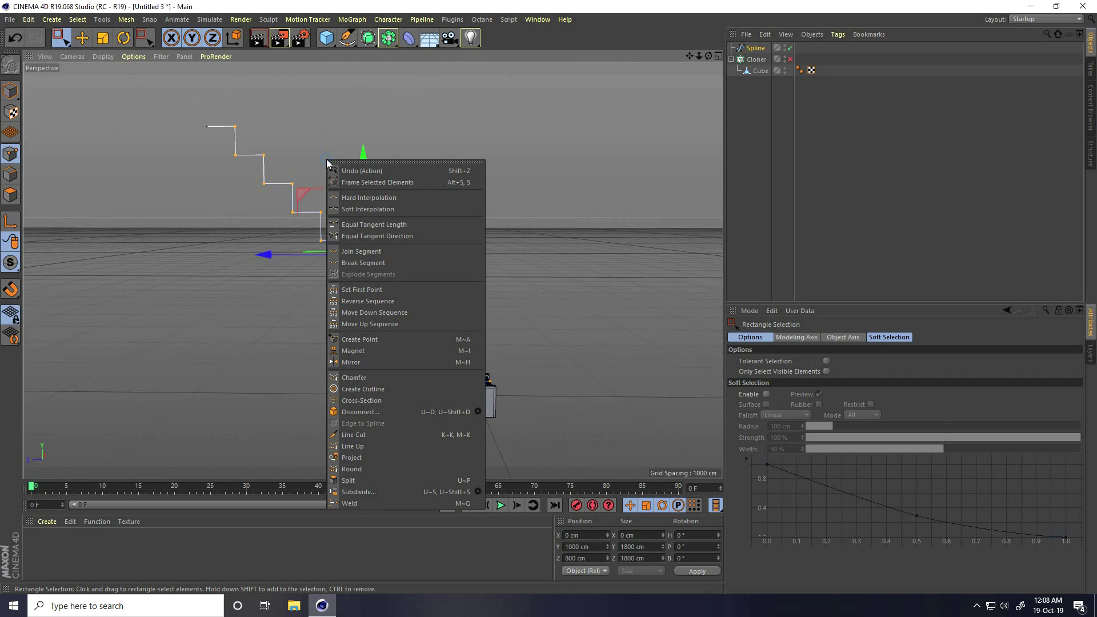
click(391, 378)
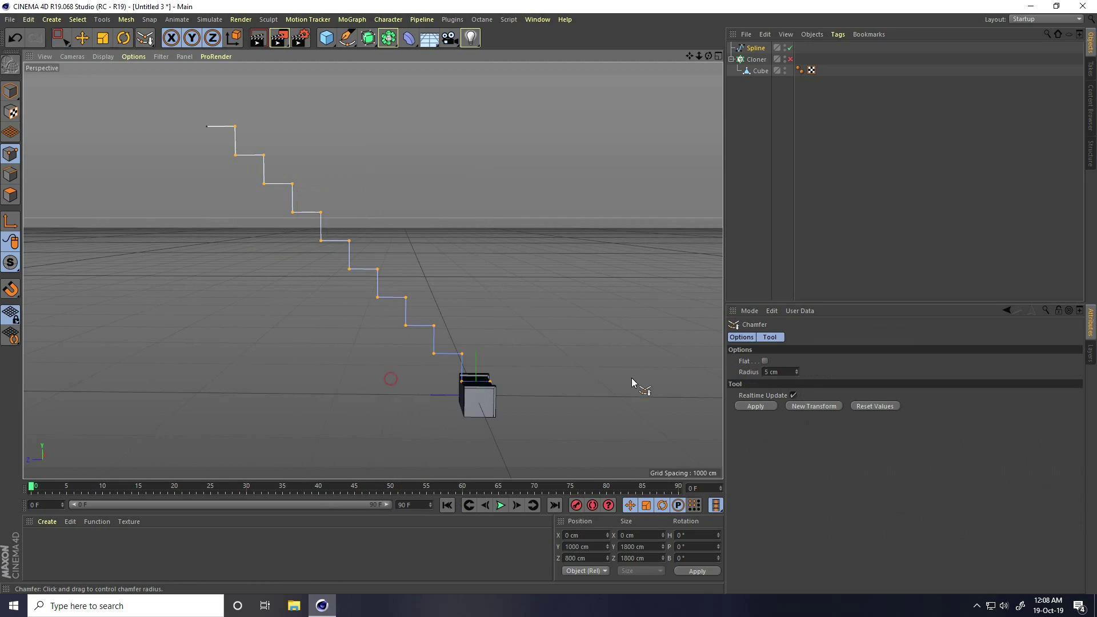
click(782, 372)
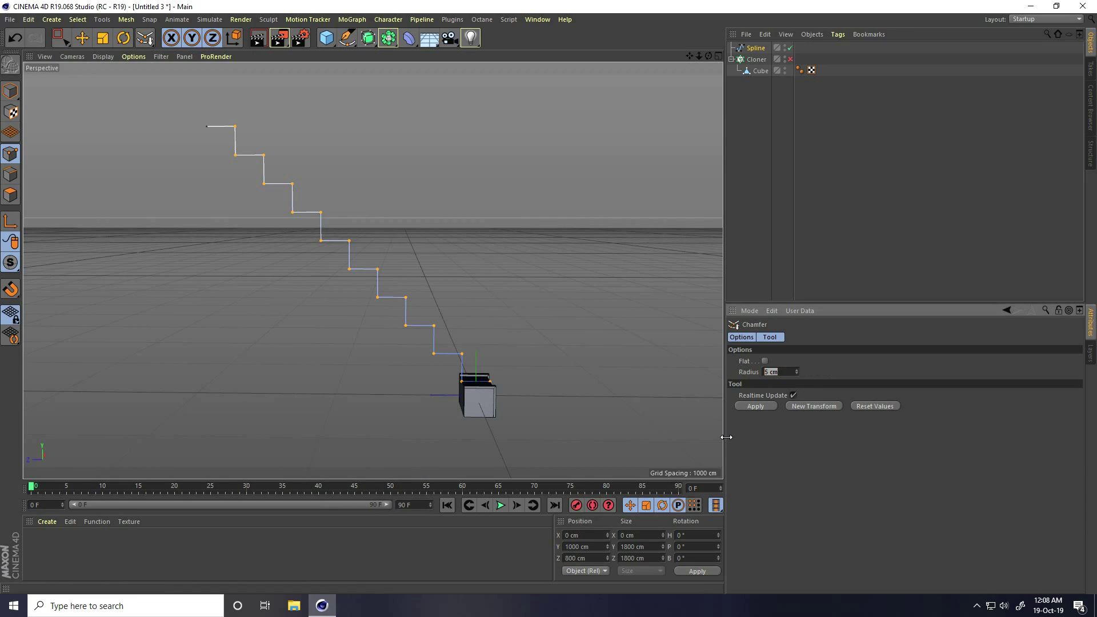
text(20)
key(Return)
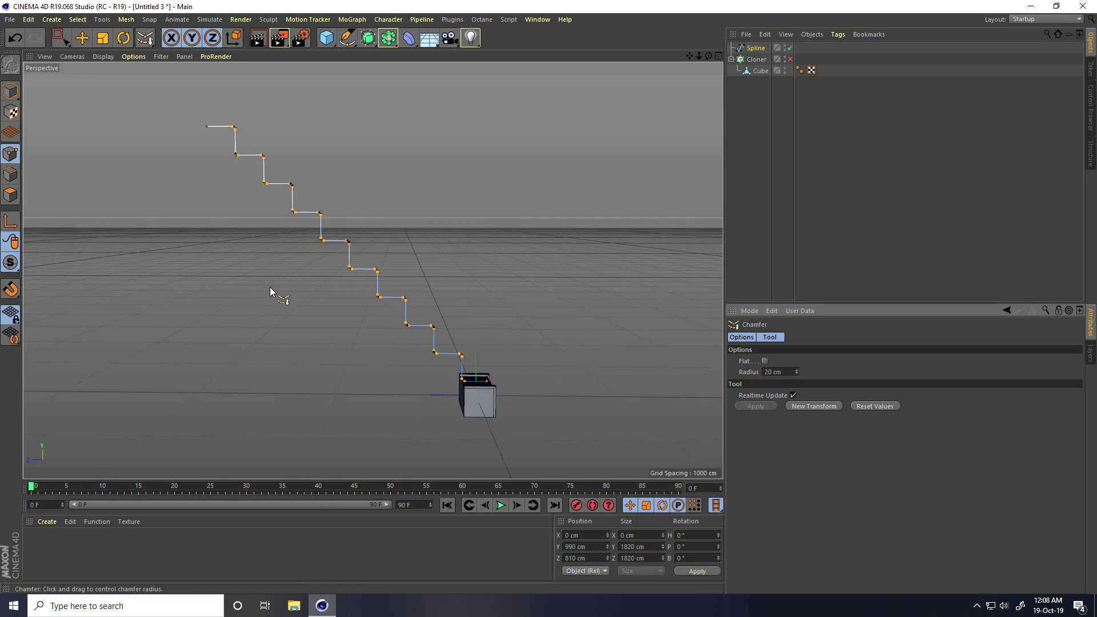
click(9, 92)
click(81, 38)
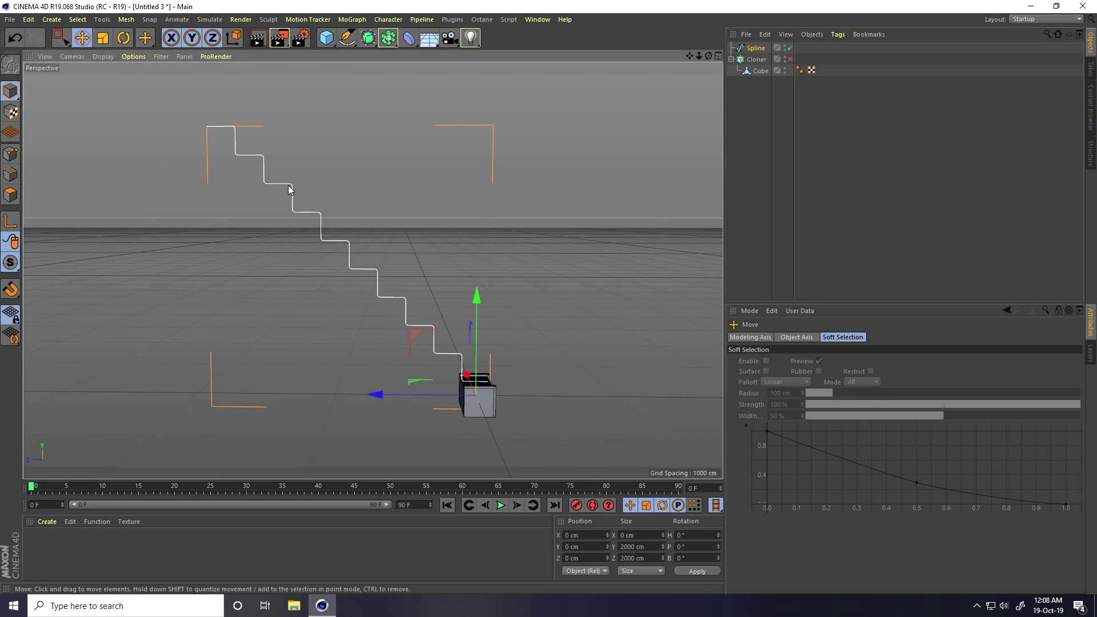
Examine the rounded corners of the stair spline up close.
scroll(288, 185, up, 5)
scroll(403, 160, up, 4)
scroll(335, 171, up, 4)
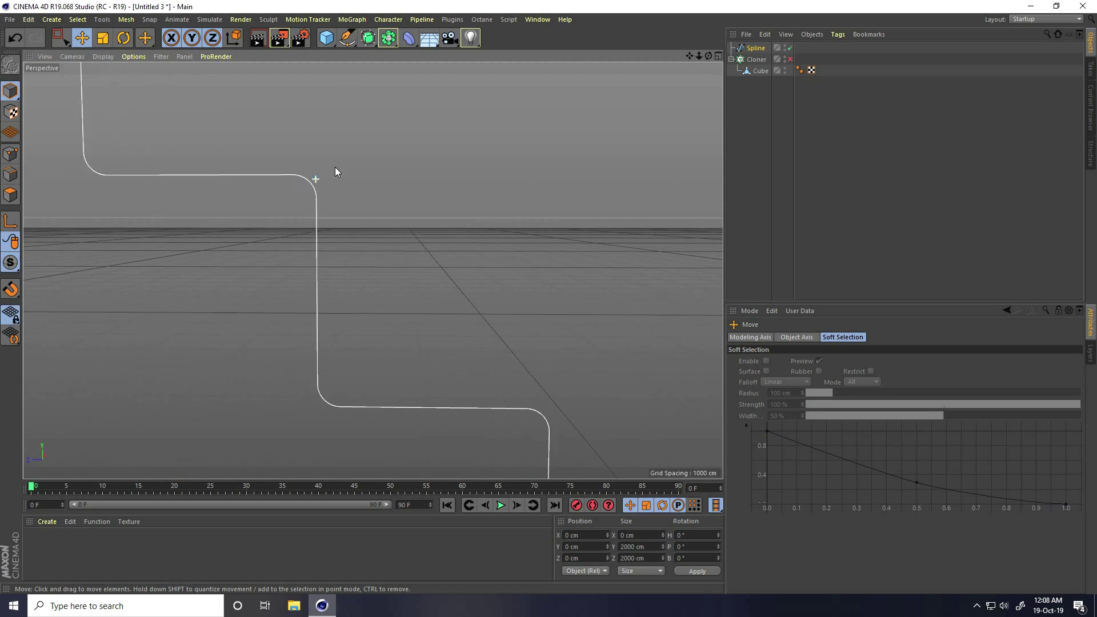
alt+drag(314, 191, 293, 206)
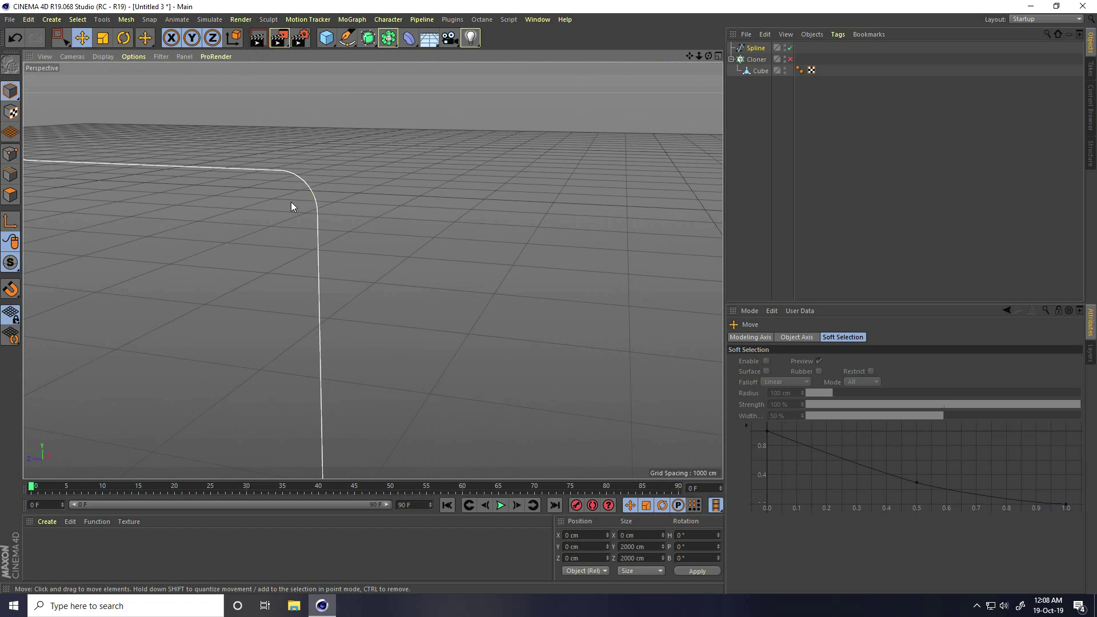
click(318, 225)
scroll(164, 284, down, 4)
click(311, 223)
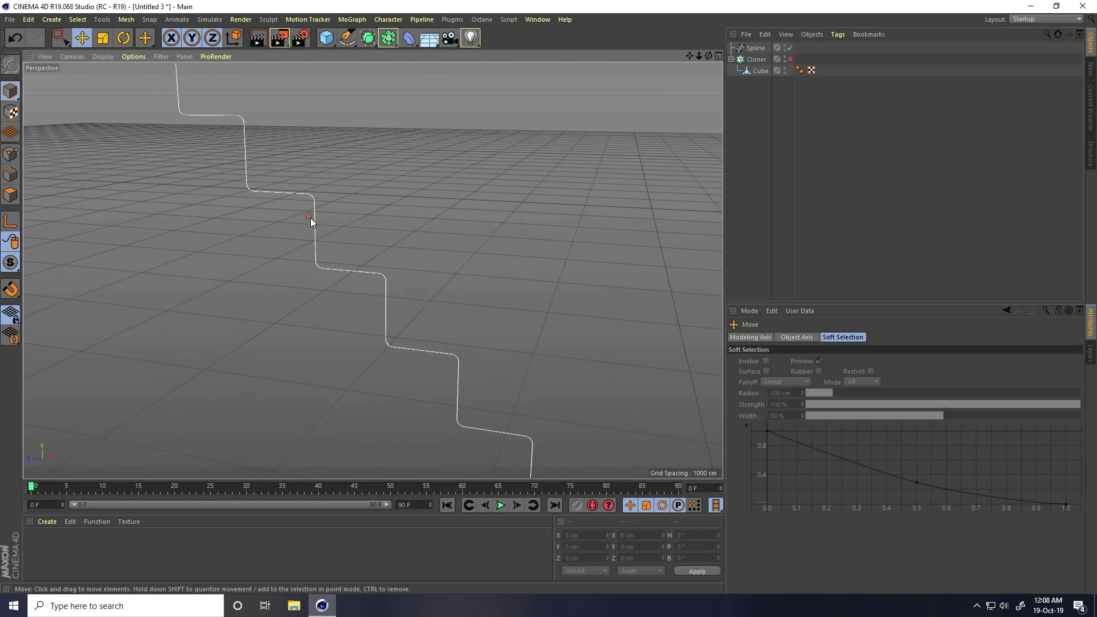
click(454, 174)
Set the stair spline's intermediate points to Subdivided.
click(755, 48)
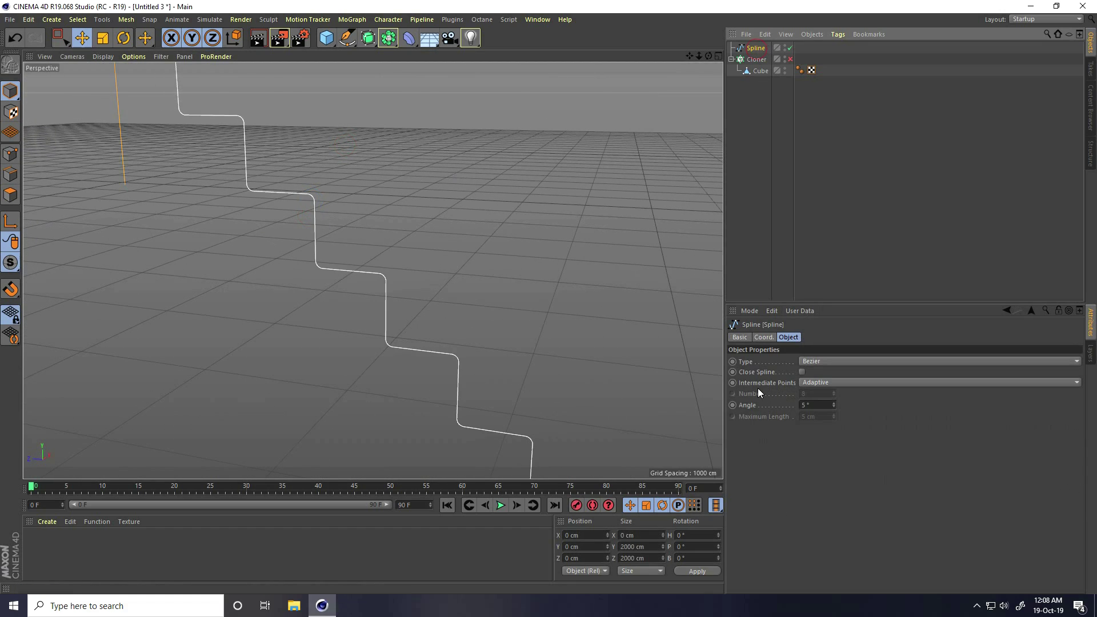
click(821, 383)
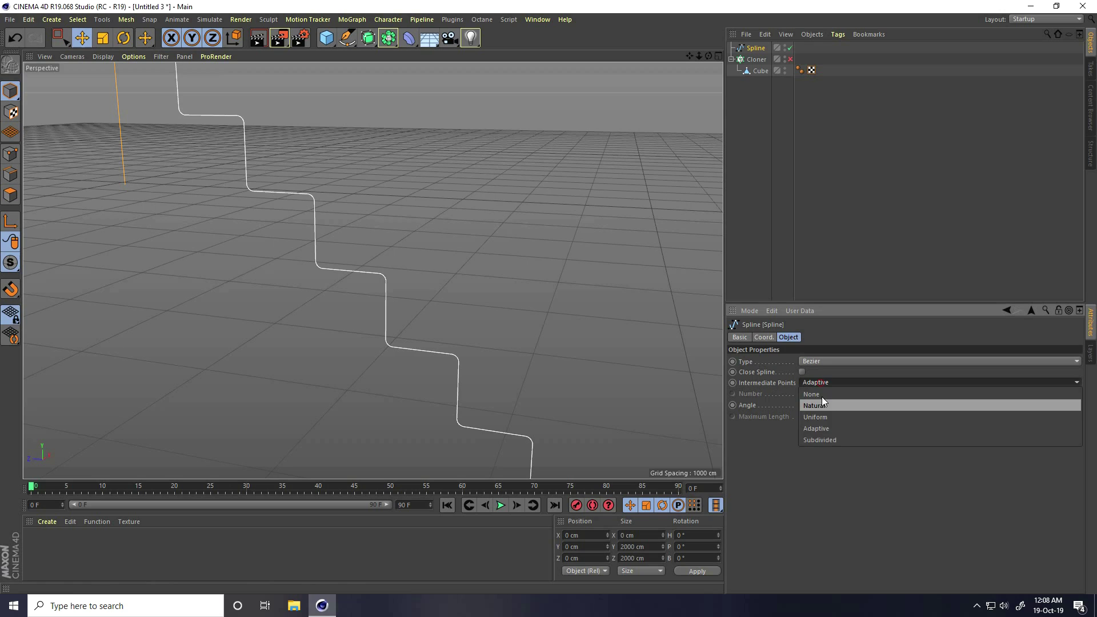
click(824, 440)
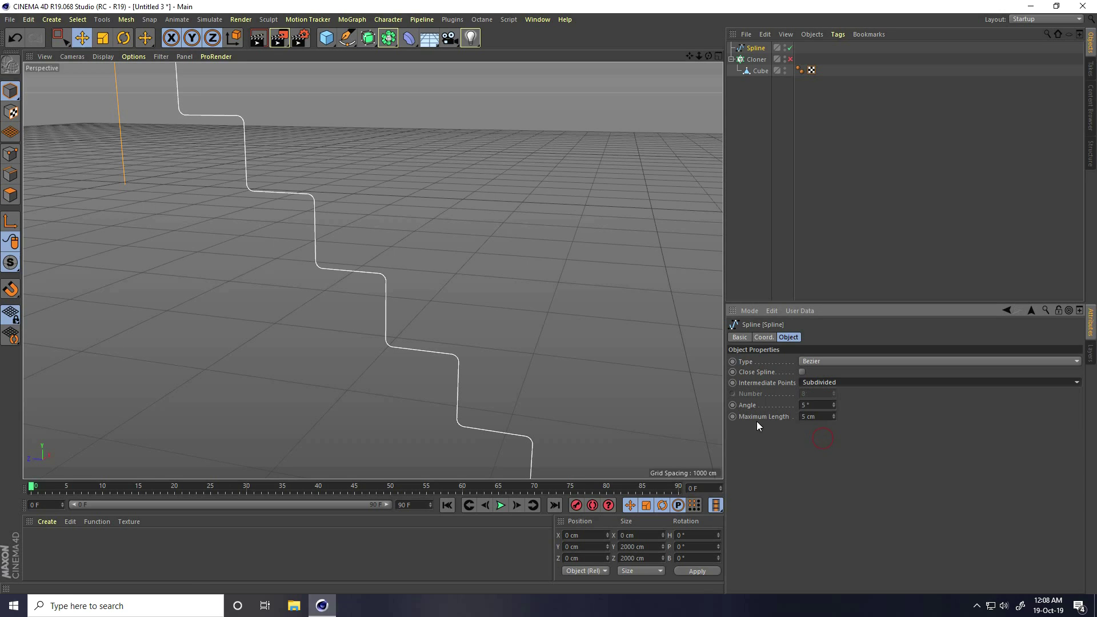
Re-enable the Cloner so the staircase is shown together with the stair spline.
scroll(240, 252, down, 3)
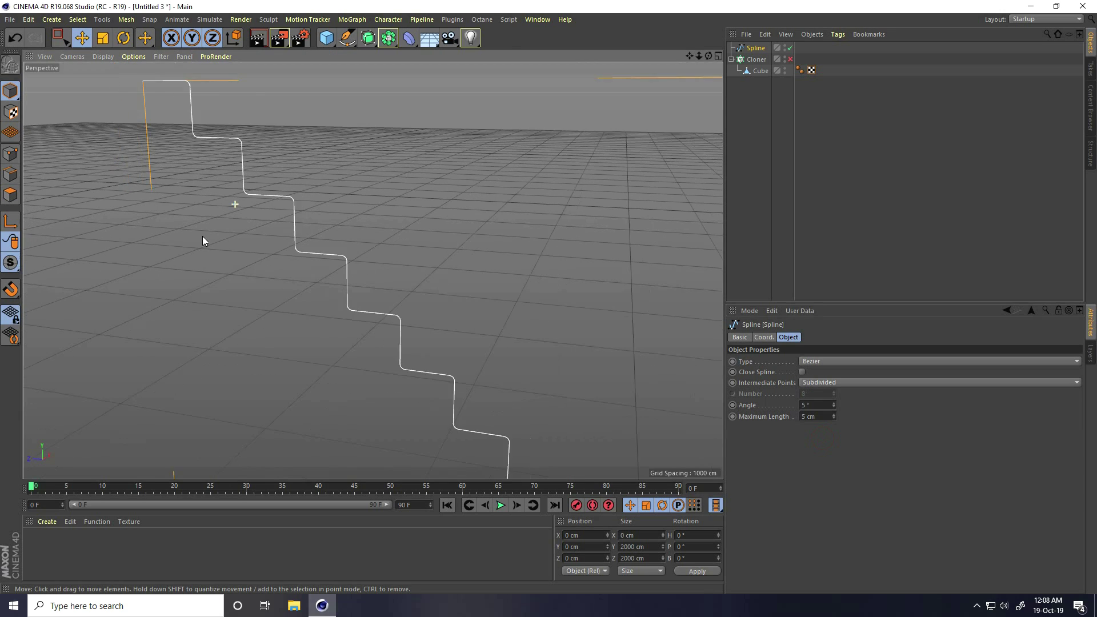
click(791, 59)
scroll(270, 256, down, 2)
alt+drag(270, 255, 386, 316)
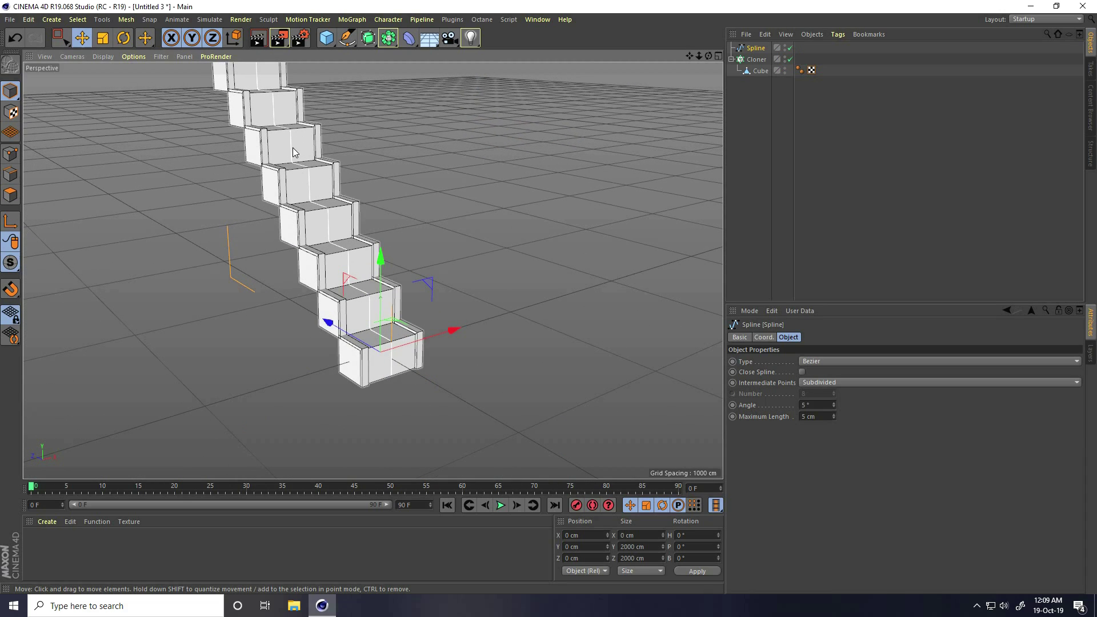
Add a cube at the foot of the staircase and set its size to 25 cm in Y and 1000 cm in Z.
click(327, 38)
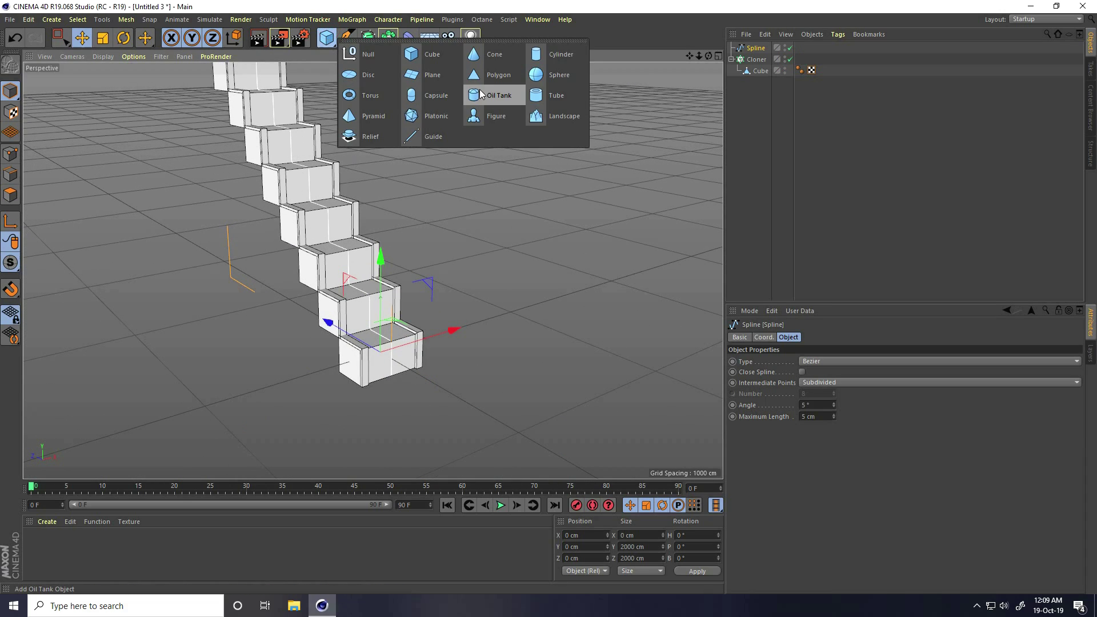
click(439, 56)
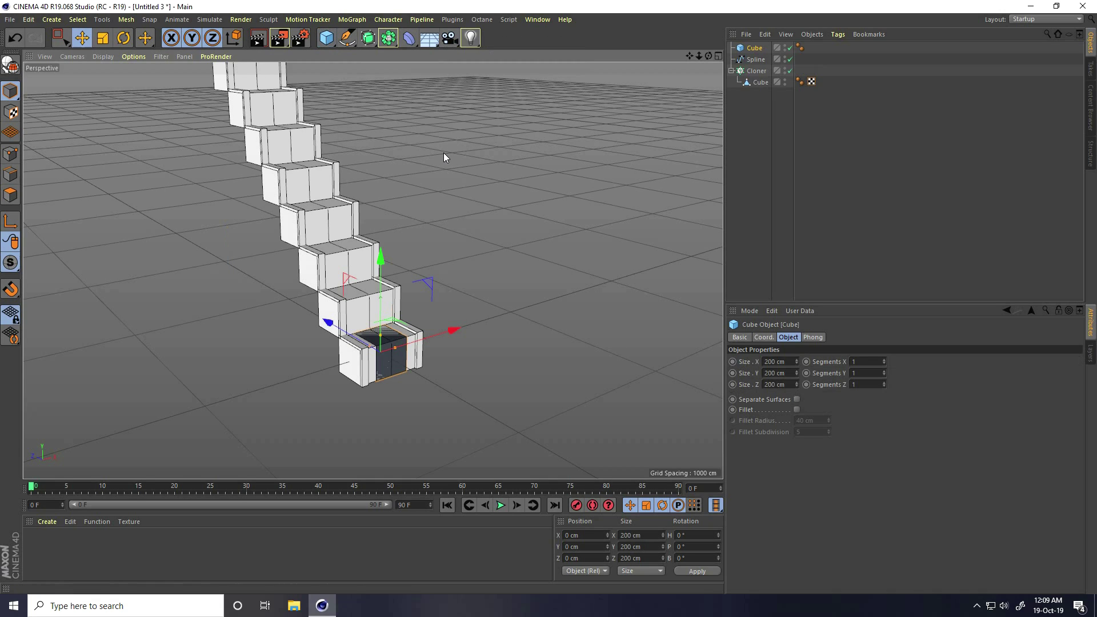
key(o)
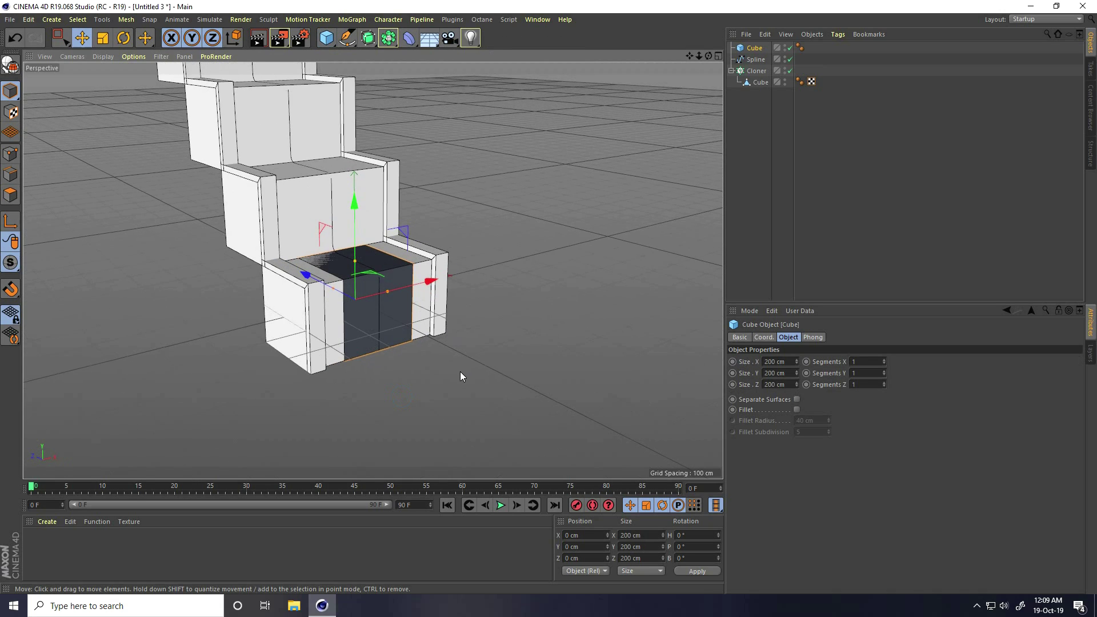
drag(796, 370, 798, 383)
click(791, 383)
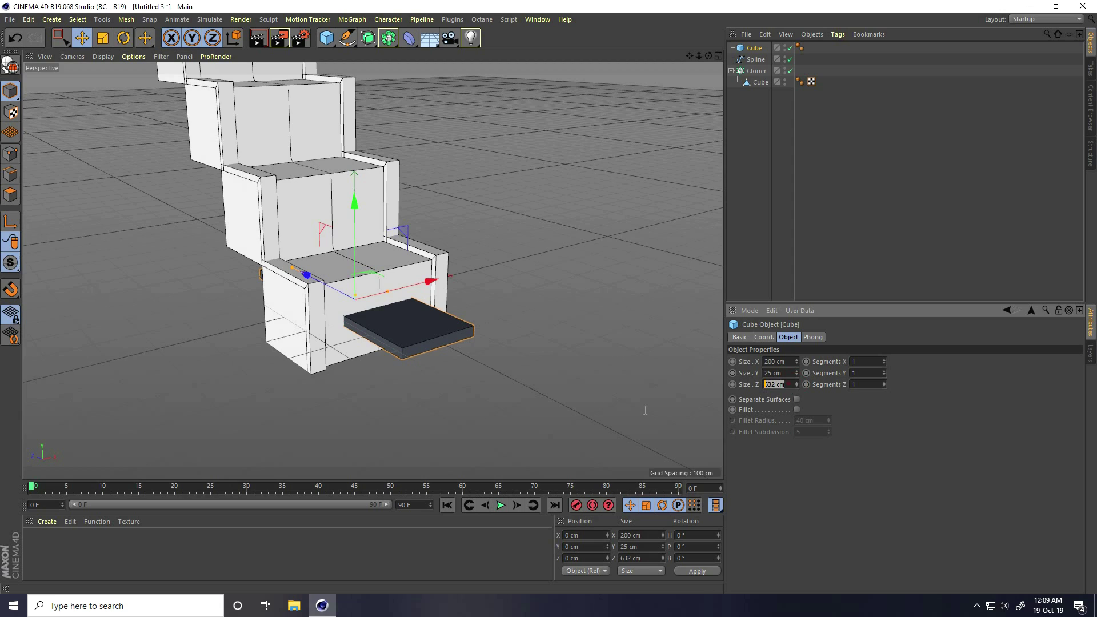
text(1000)
key(Return)
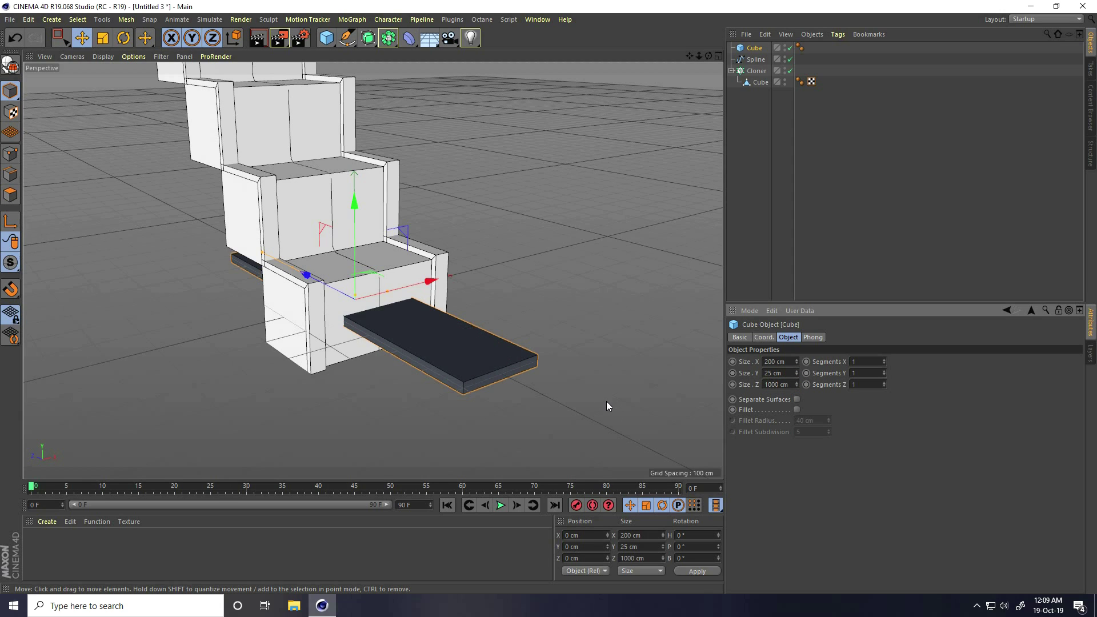
Set the flat cube's X segments to 25.
scroll(479, 354, up, 6)
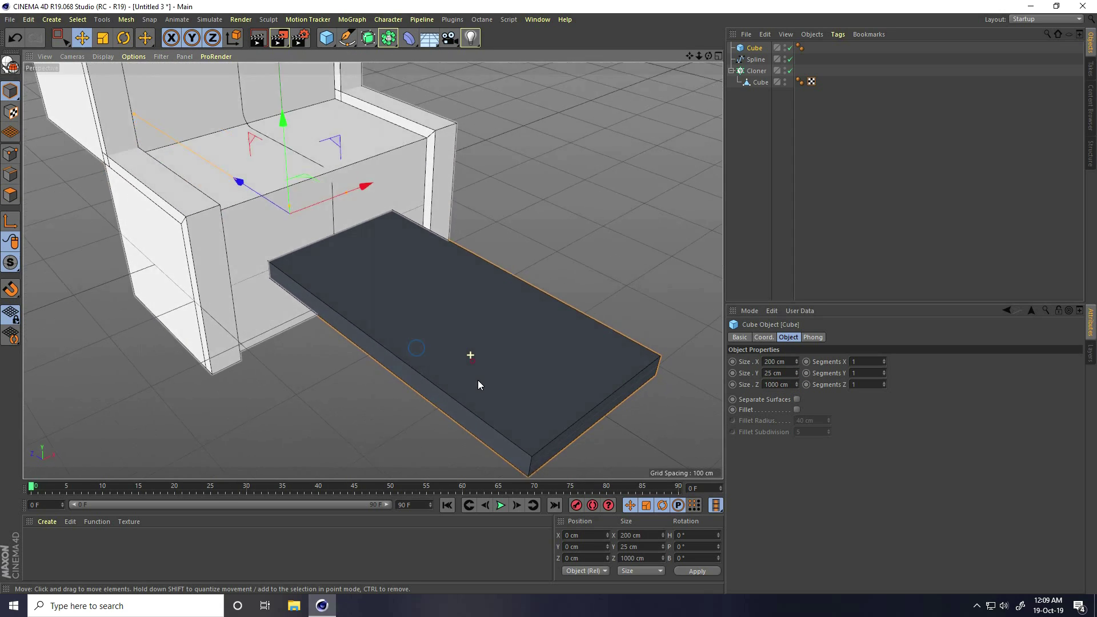
scroll(479, 387, down, 4)
alt+middle_drag(494, 373, 407, 338)
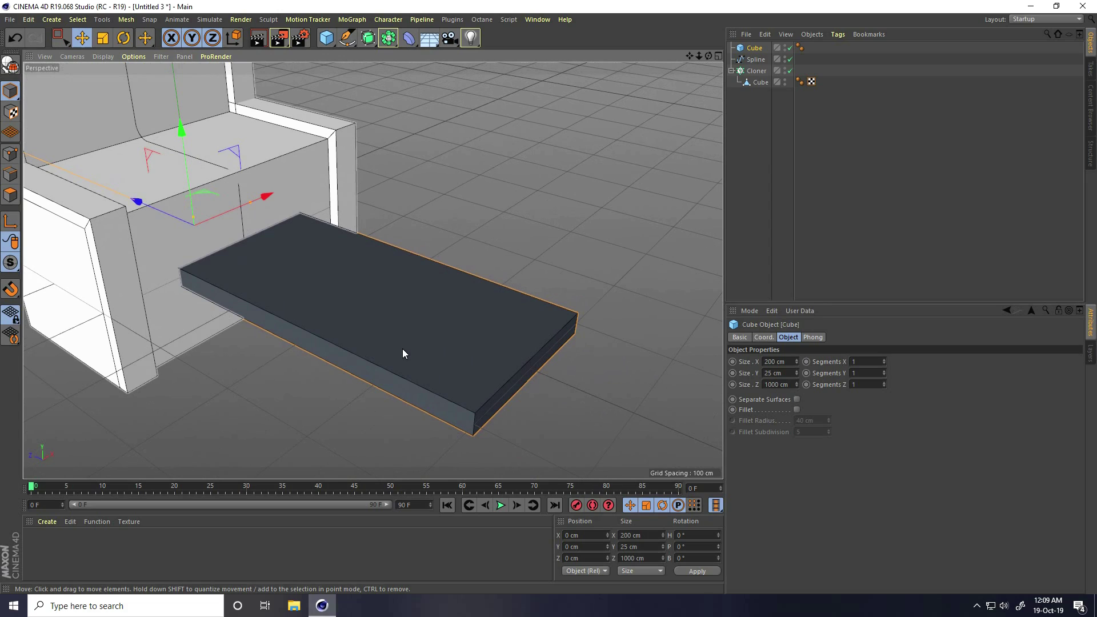
click(866, 361)
text(25)
key(Tab)
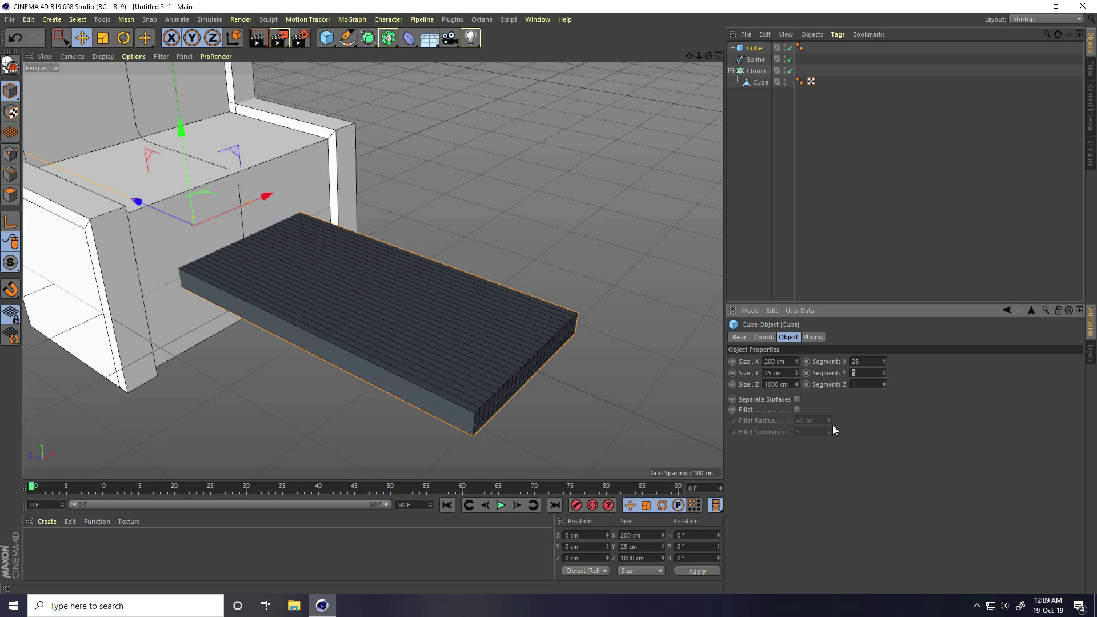
Set the flat cube's segments to 30 in X, 5 in Y and 500 in Z.
click(857, 362)
text(30)
key(Return)
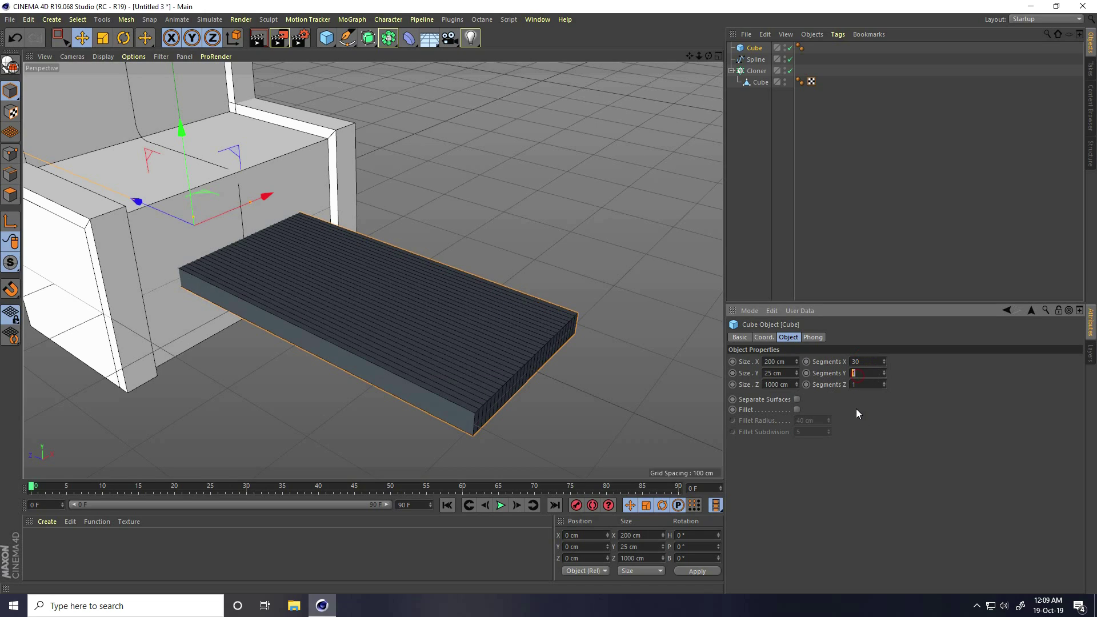
text(5)
key(Return)
text(500)
key(Return)
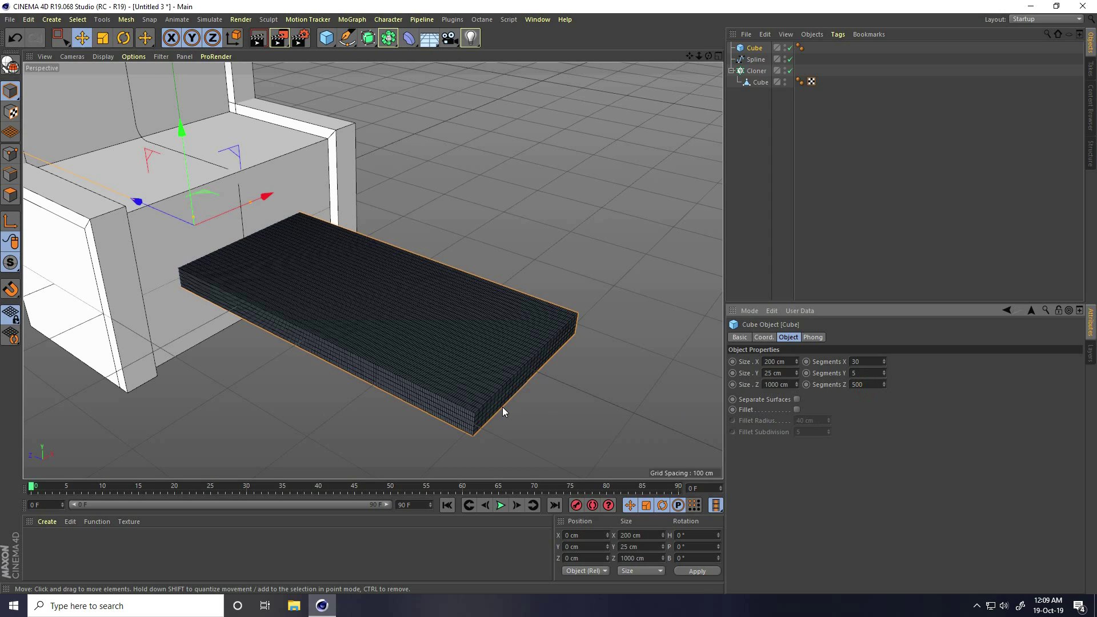
Enable the fillet on the flat cube's edges and set its radius to 10 cm.
scroll(499, 365, up, 5)
scroll(478, 370, down, 3)
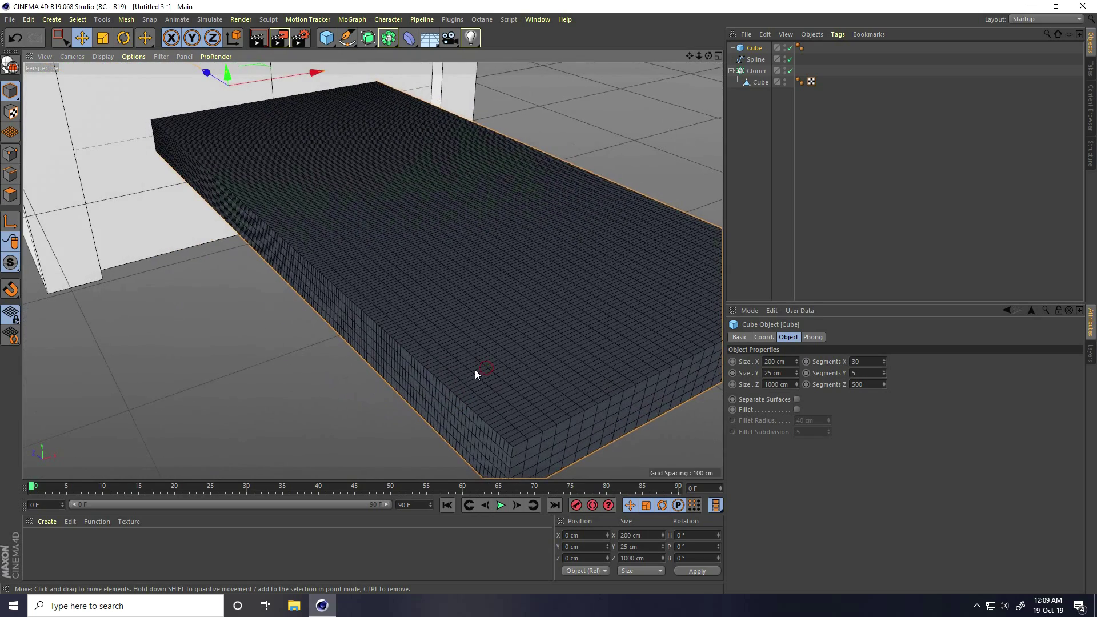
scroll(361, 316, up, 3)
alt+drag(361, 318, 396, 344)
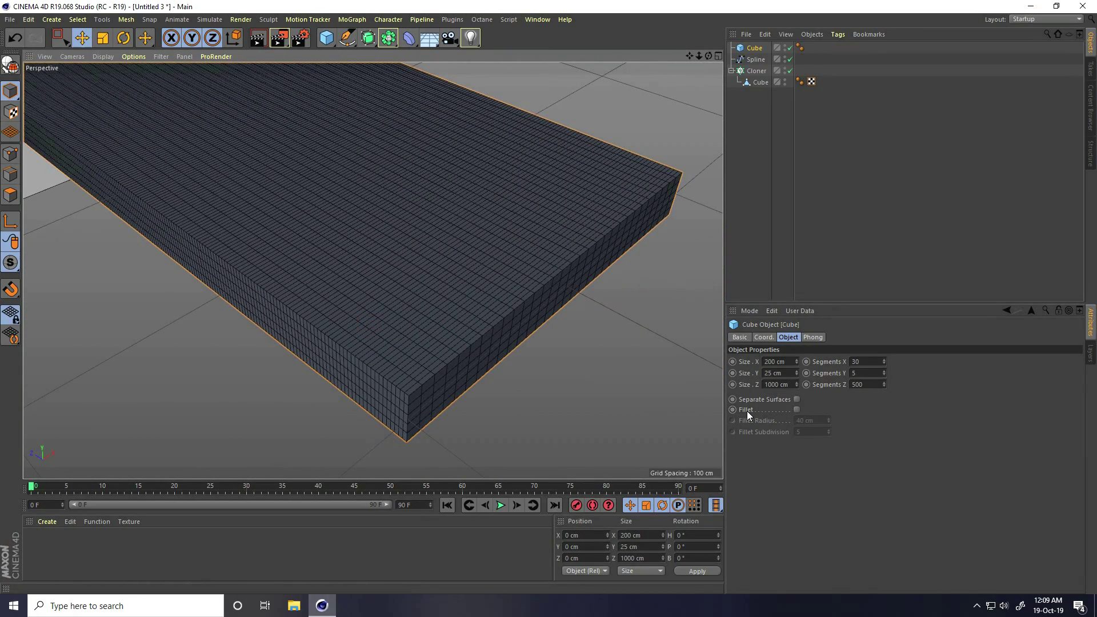
click(797, 410)
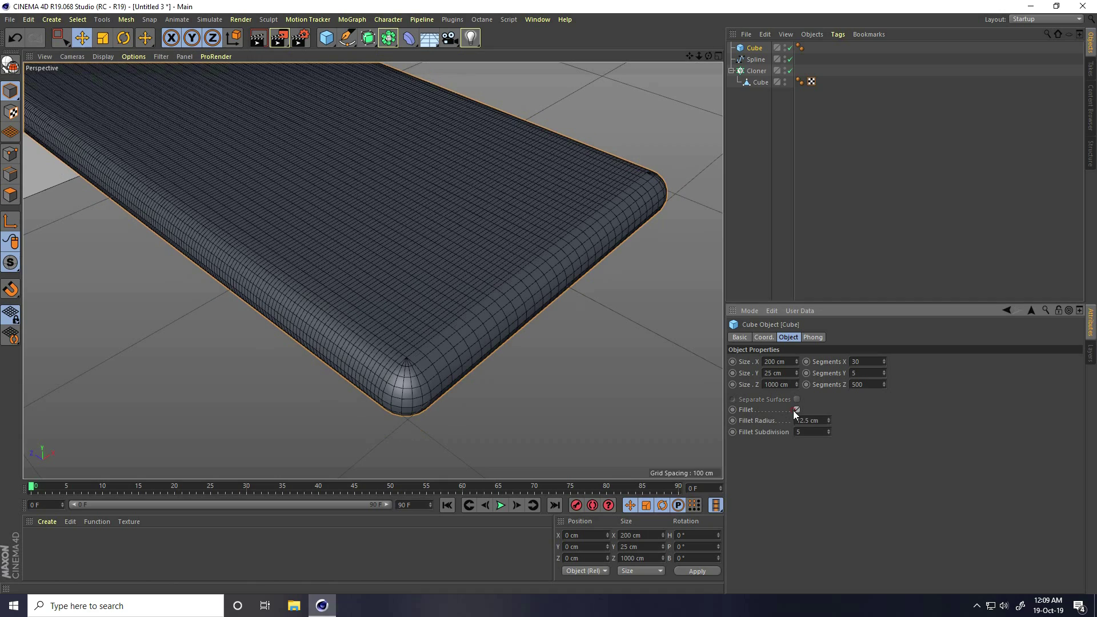
drag(789, 423, 769, 449)
text(10)
key(Return)
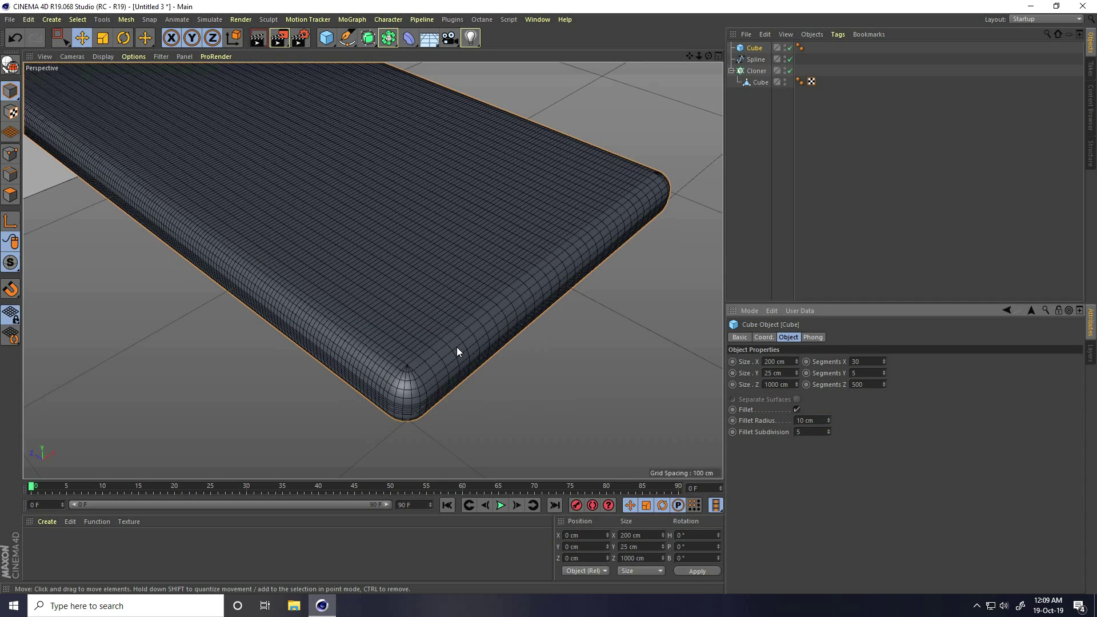
Add a Null object and a Spline Wrap deformer to the scene.
alt+drag(400, 345, 362, 344)
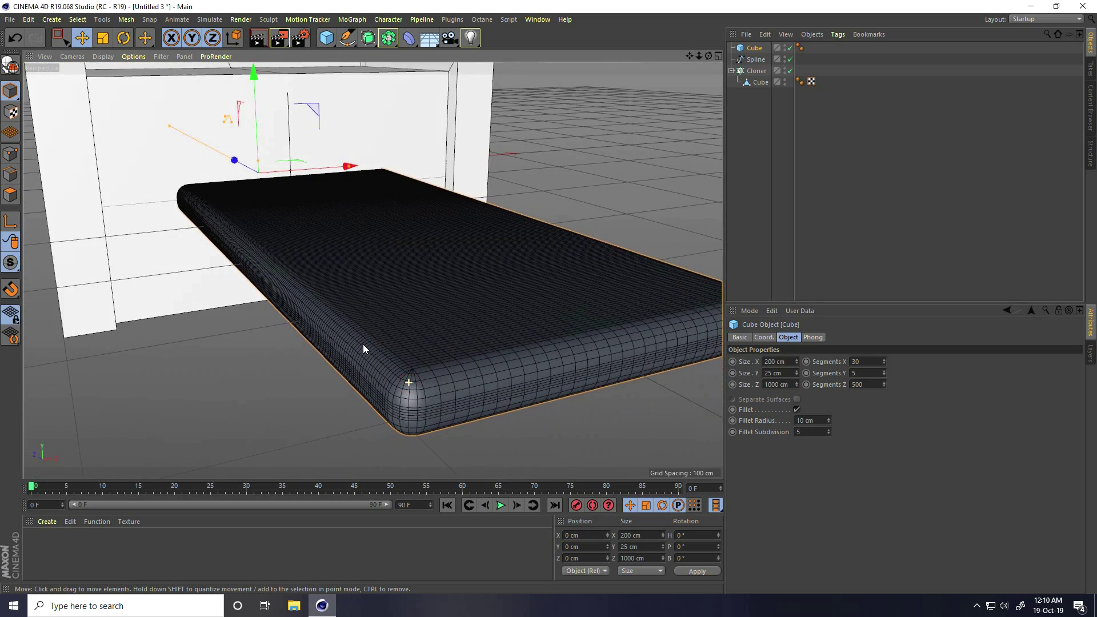
scroll(363, 344, down, 10)
alt+middle_drag(232, 304, 269, 372)
click(324, 46)
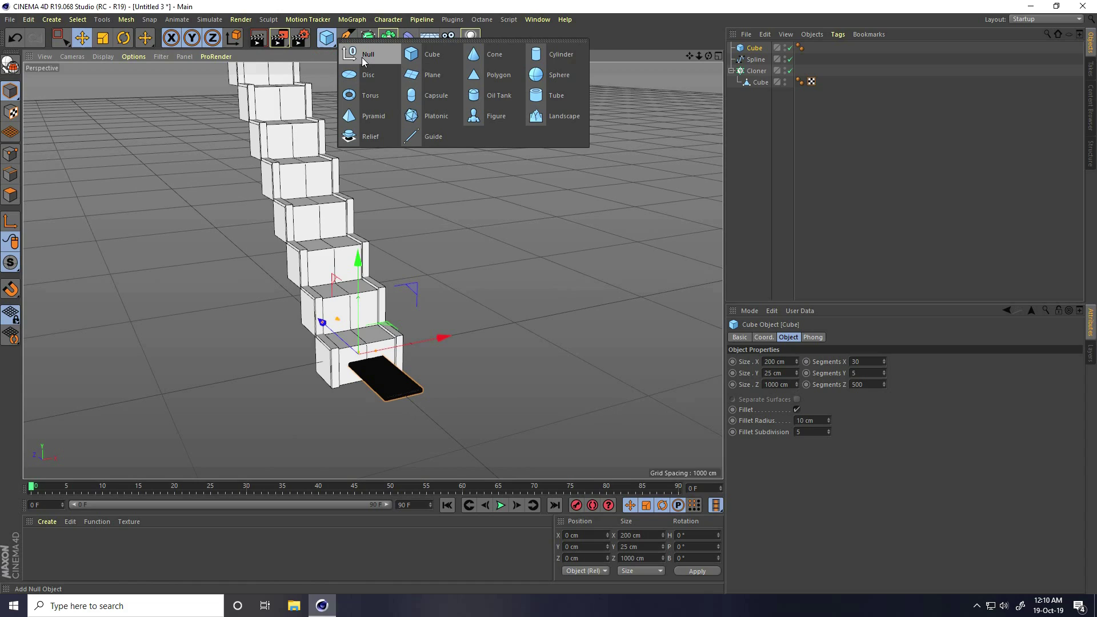
click(363, 57)
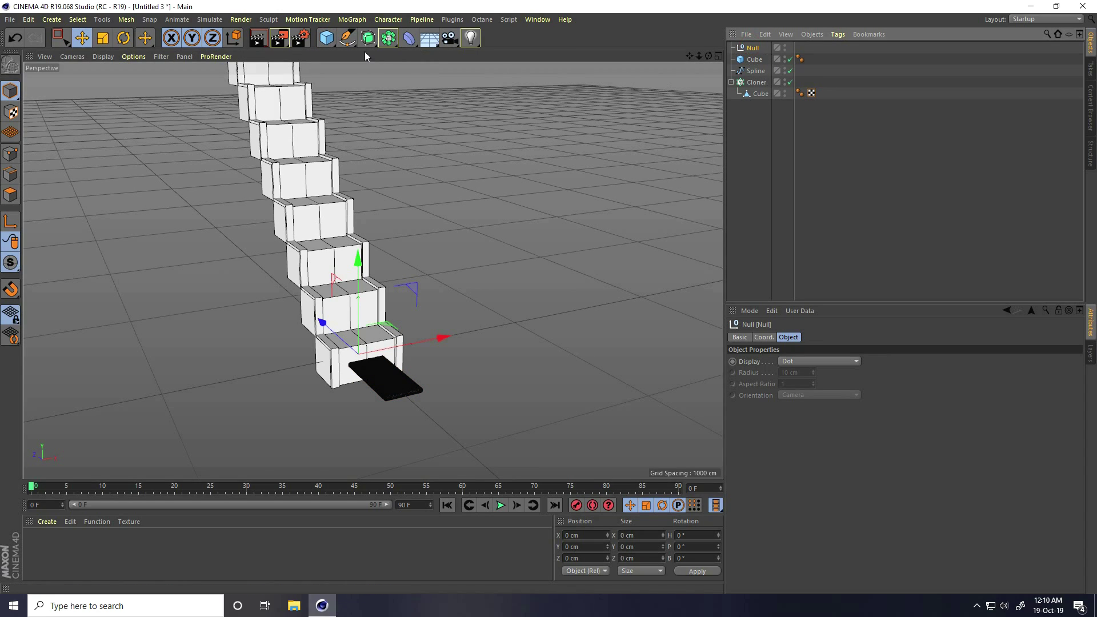
click(410, 39)
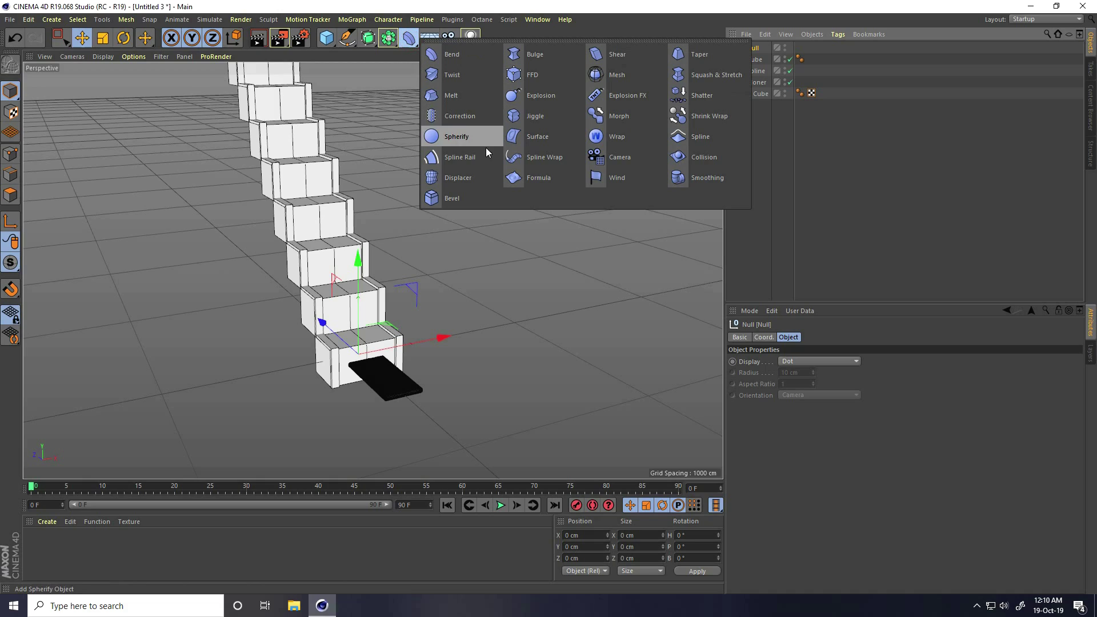
click(559, 159)
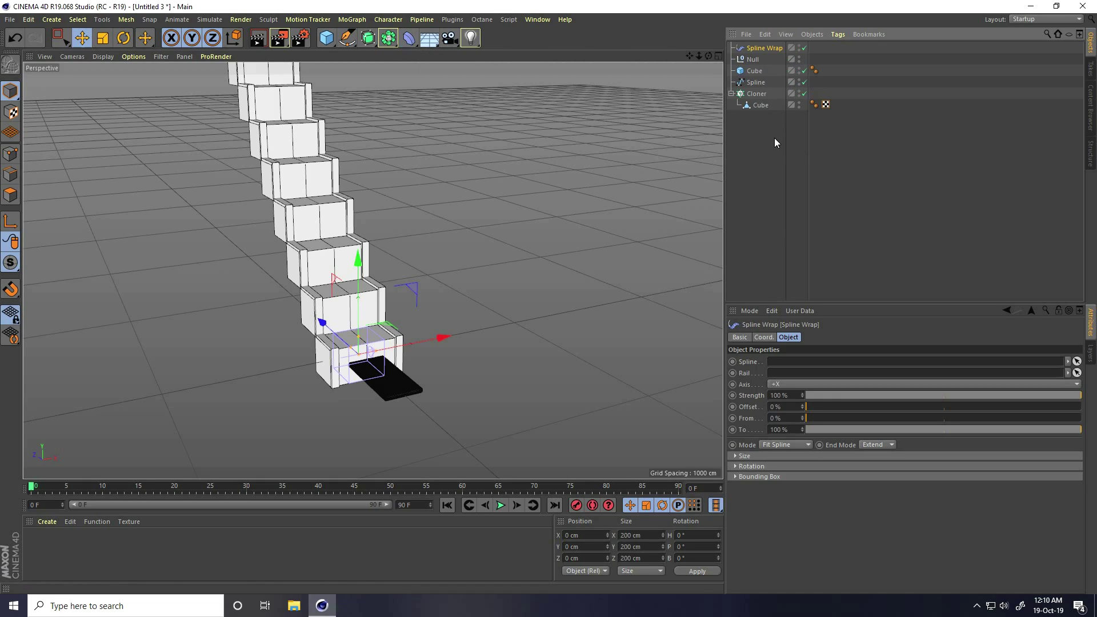
Place the Spline Wrap below the Null in the hierarchy and group it with the flat cube as children of the Null.
drag(762, 51, 757, 71)
click(758, 71)
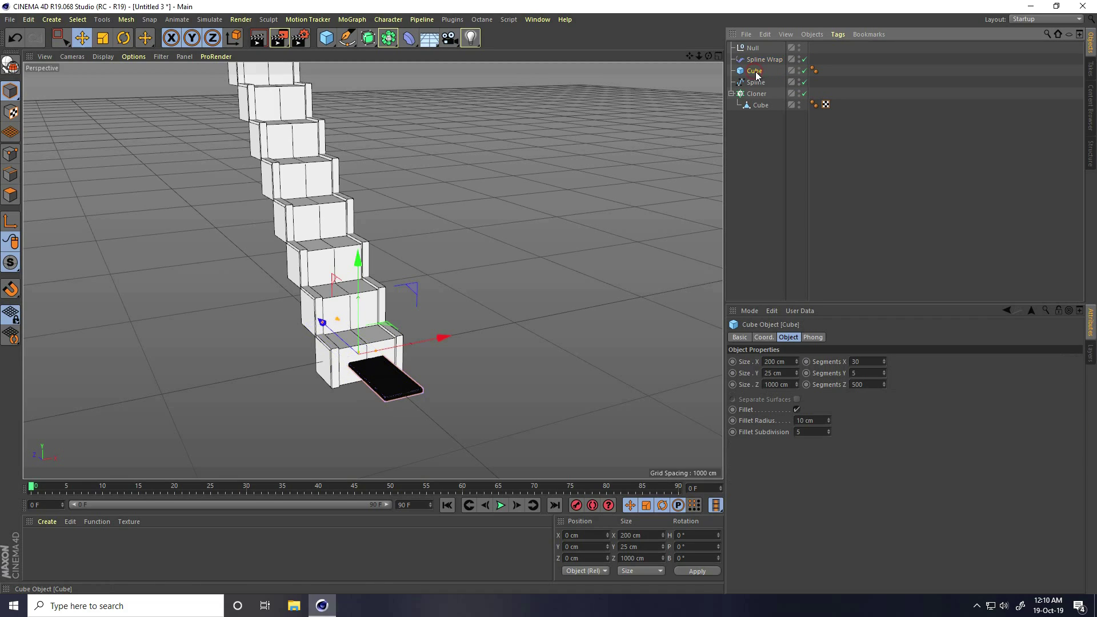
ctrl+click(760, 60)
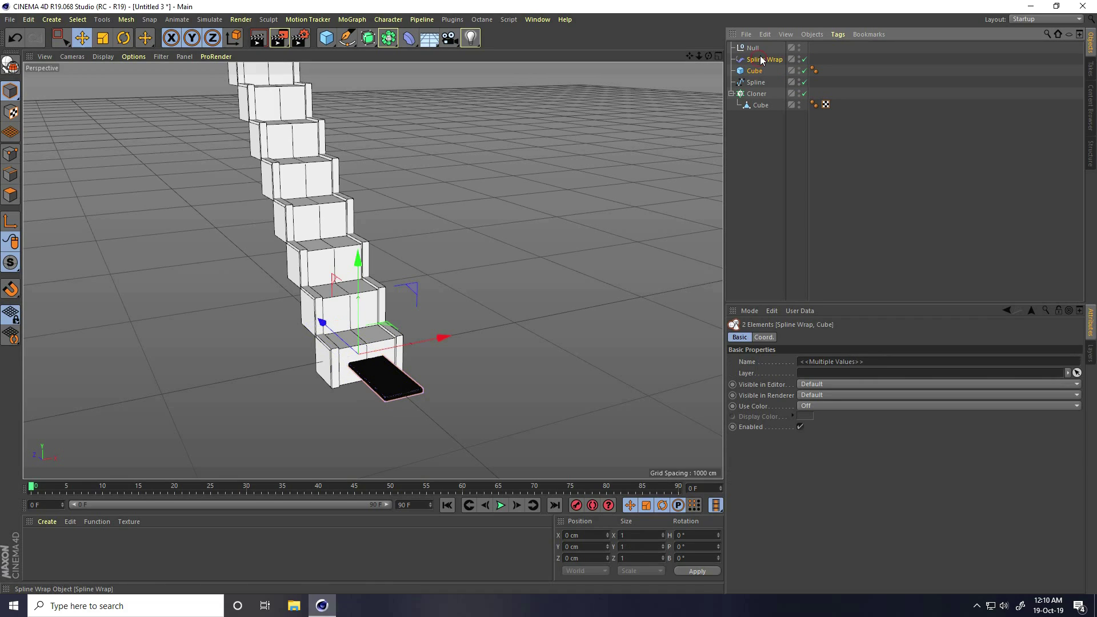
drag(757, 63, 751, 48)
click(745, 72)
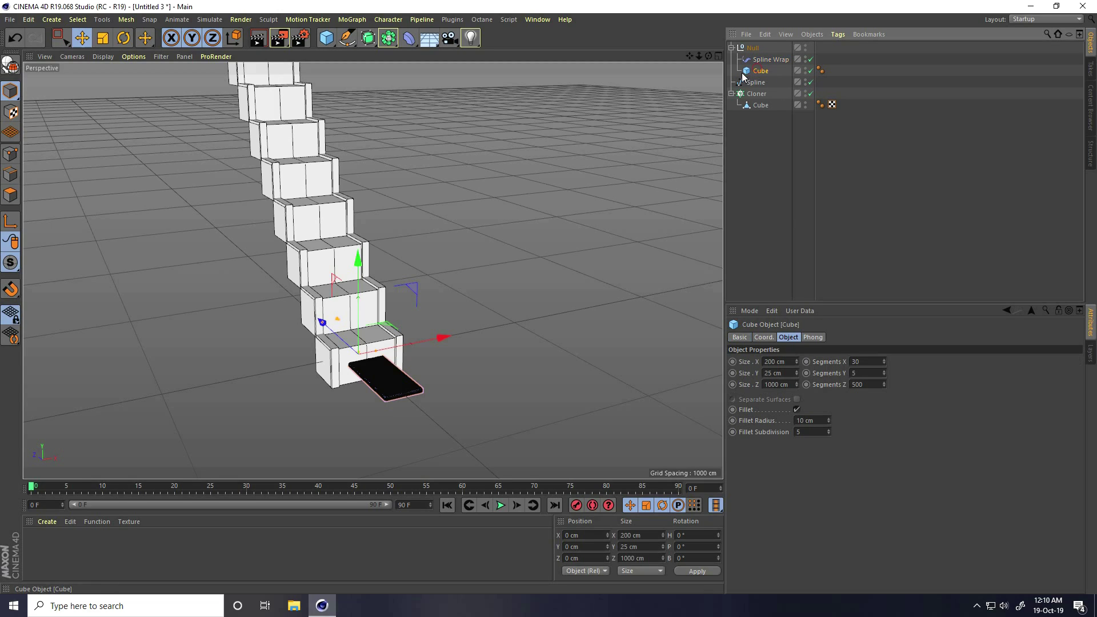
Move the stair spline above the Null in the hierarchy and assign it as the Spline Wrap's spline.
click(763, 60)
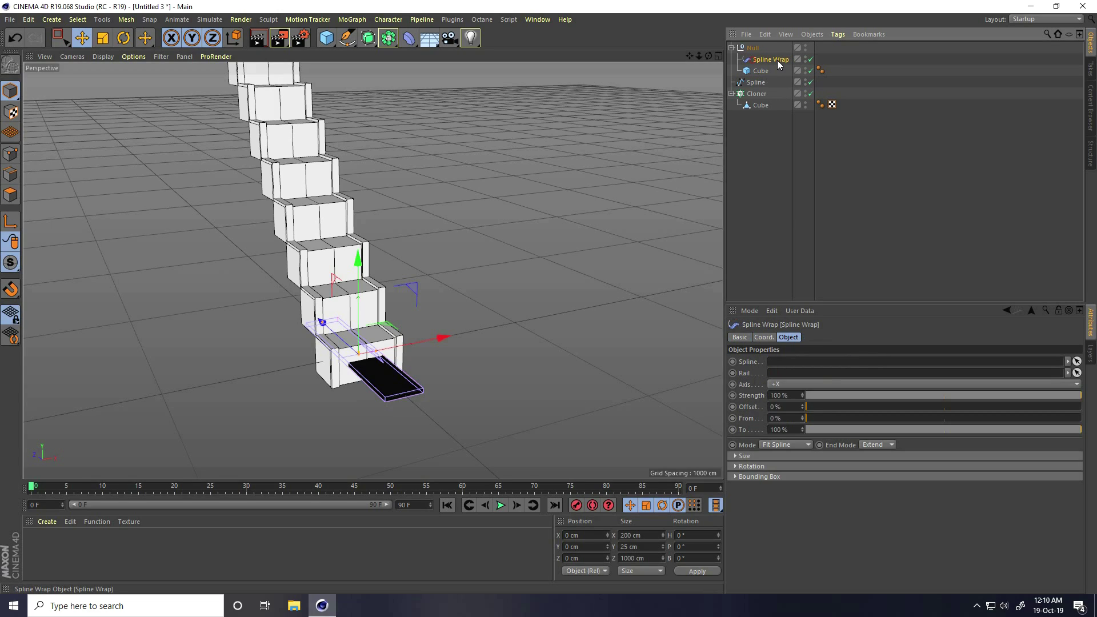
drag(756, 82, 752, 45)
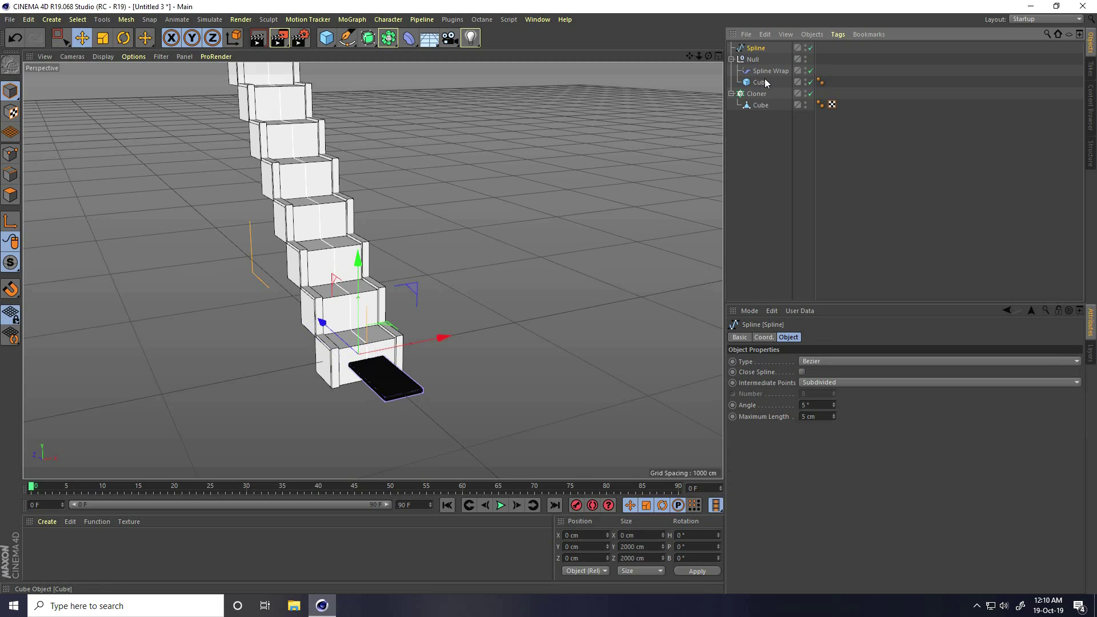
click(761, 71)
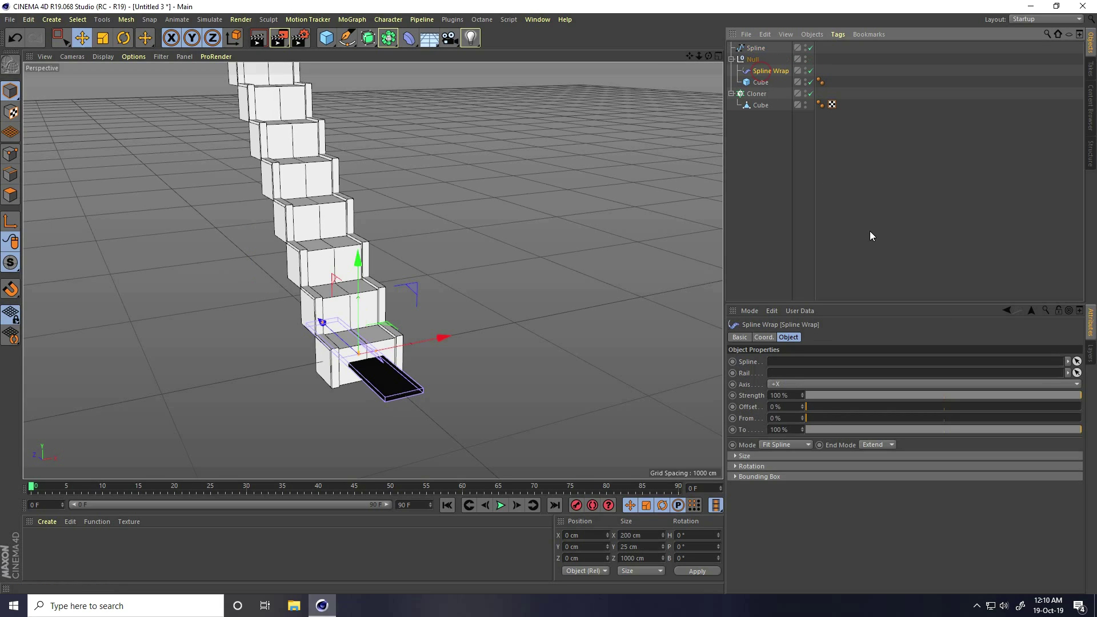
click(1077, 362)
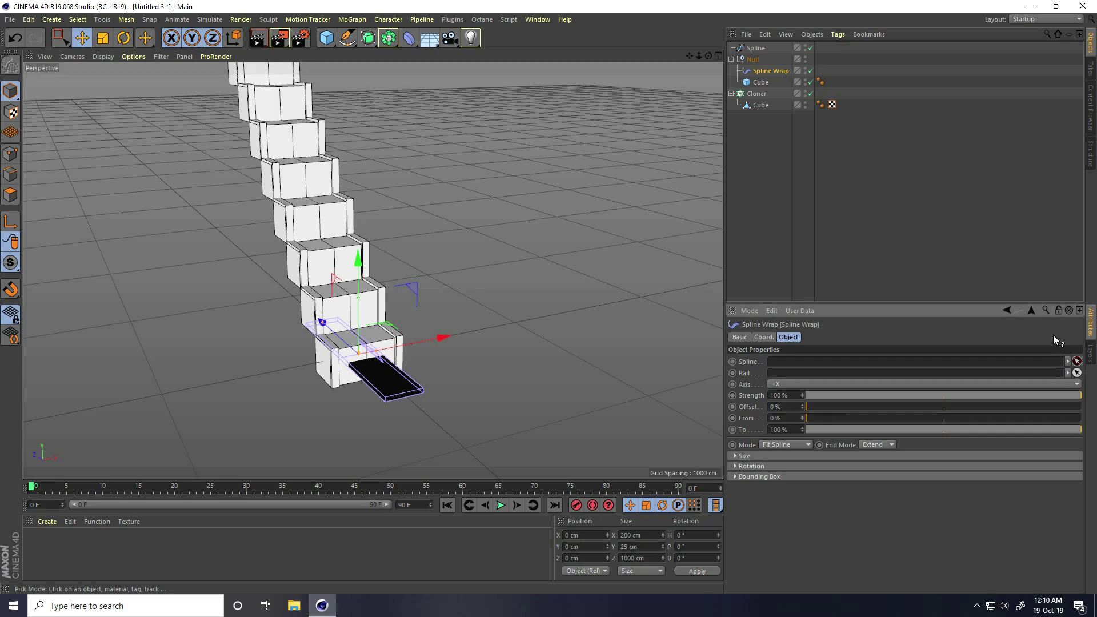
click(756, 48)
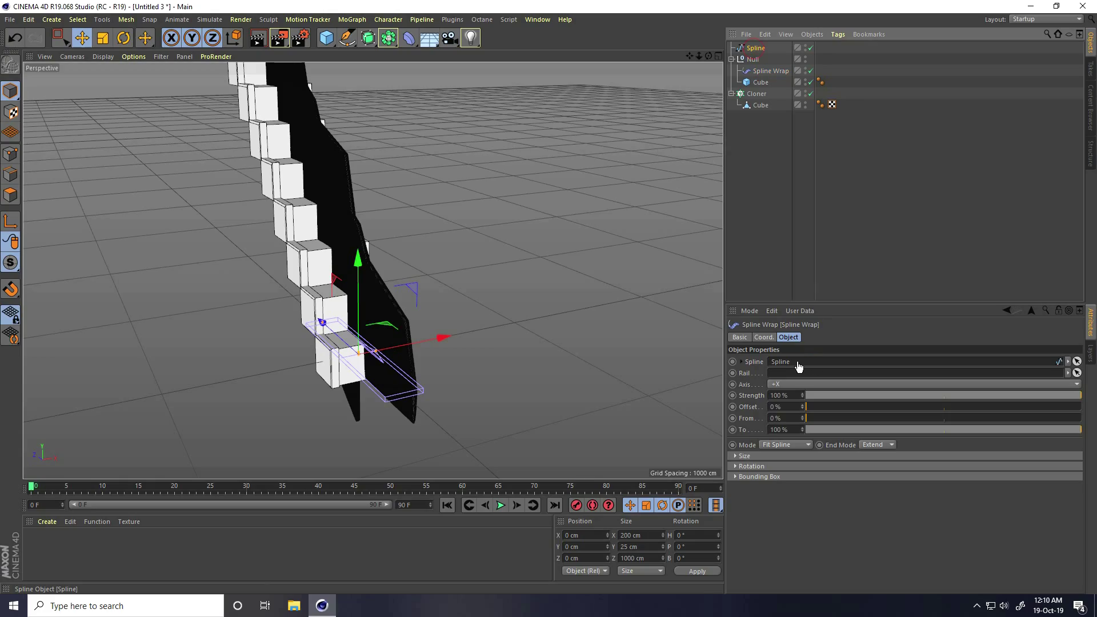
Change the Spline Wrap's axis to +Z so the cube's length follows the stair spline.
scroll(392, 295, up, 5)
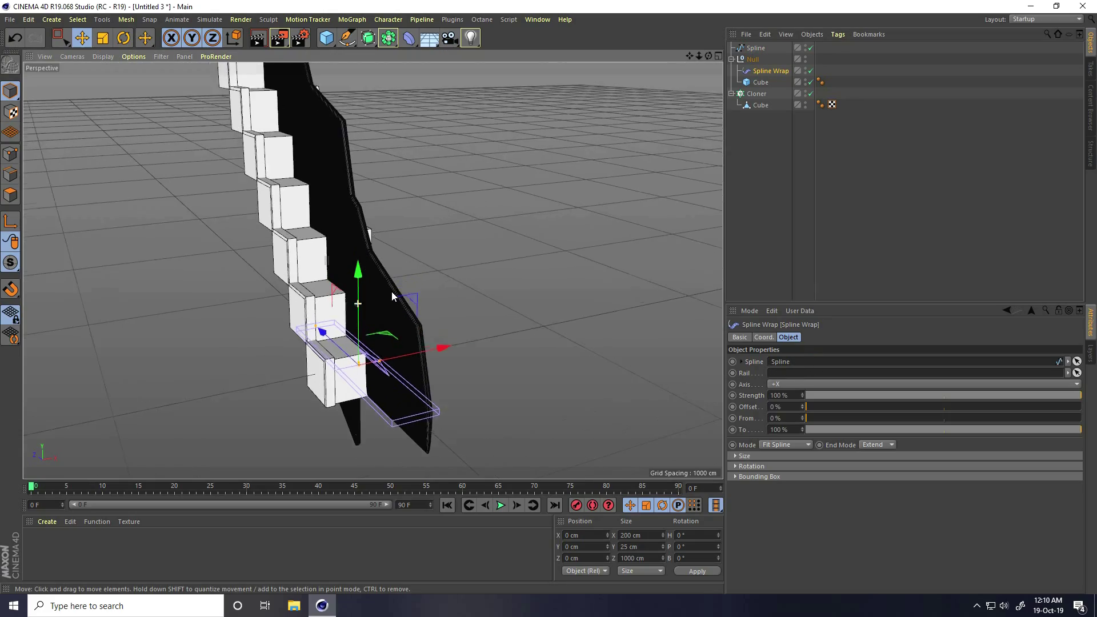
mouse_move(474, 279)
alt+mouse_down()
mouse_move(519, 276)
mouse_move(288, 283)
mouse_move(133, 271)
mouse_move(446, 278)
mouse_move(480, 297)
alt+mouse_up()
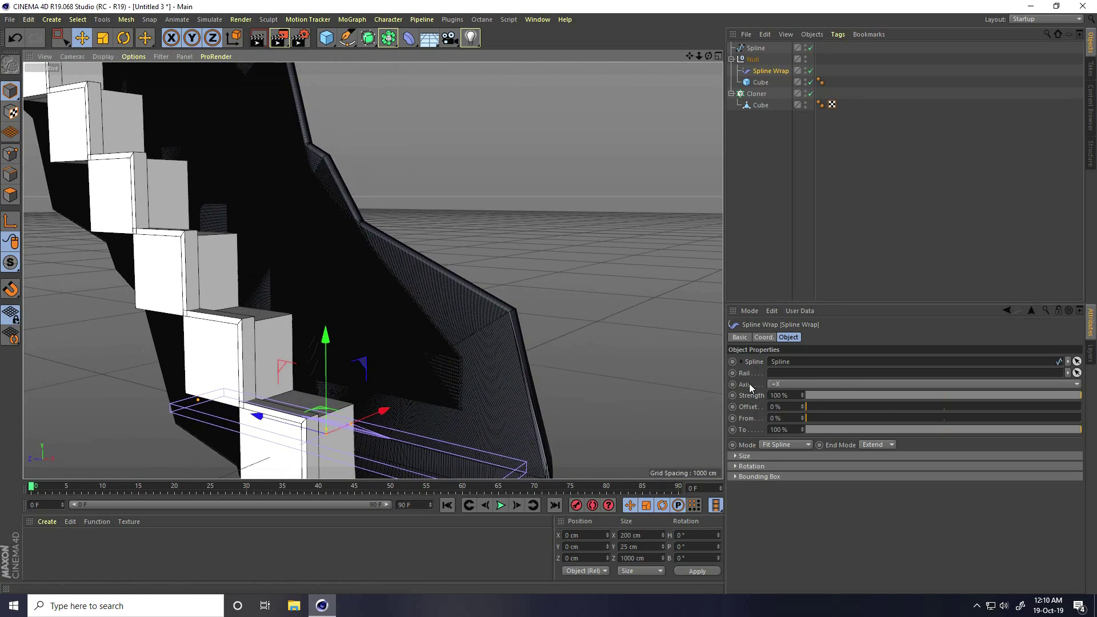
click(776, 385)
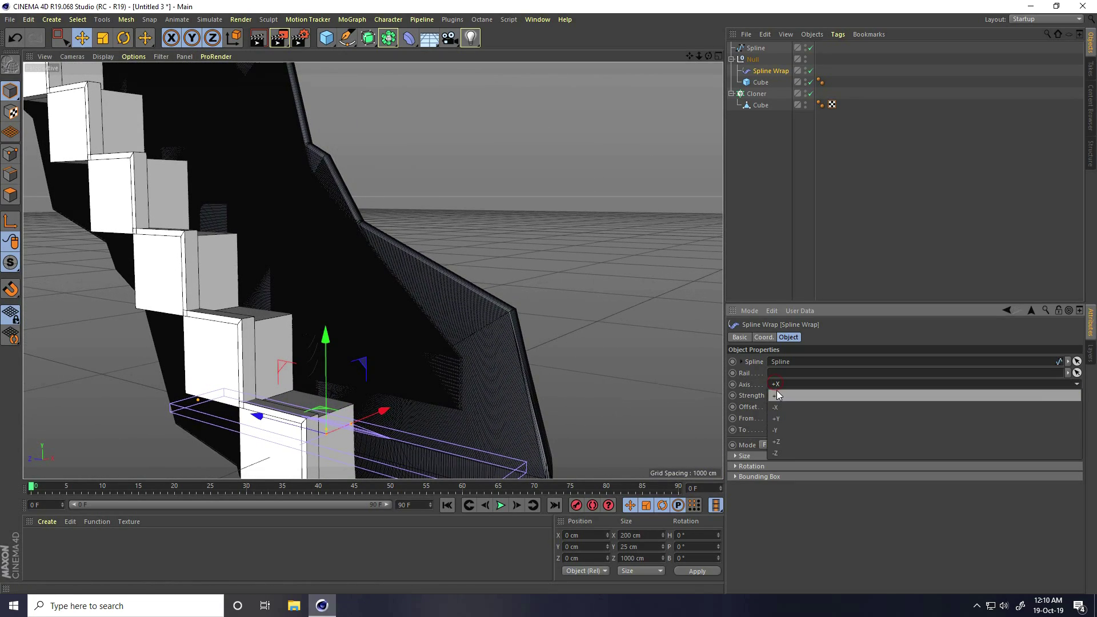
click(781, 444)
alt+drag(275, 300, 365, 296)
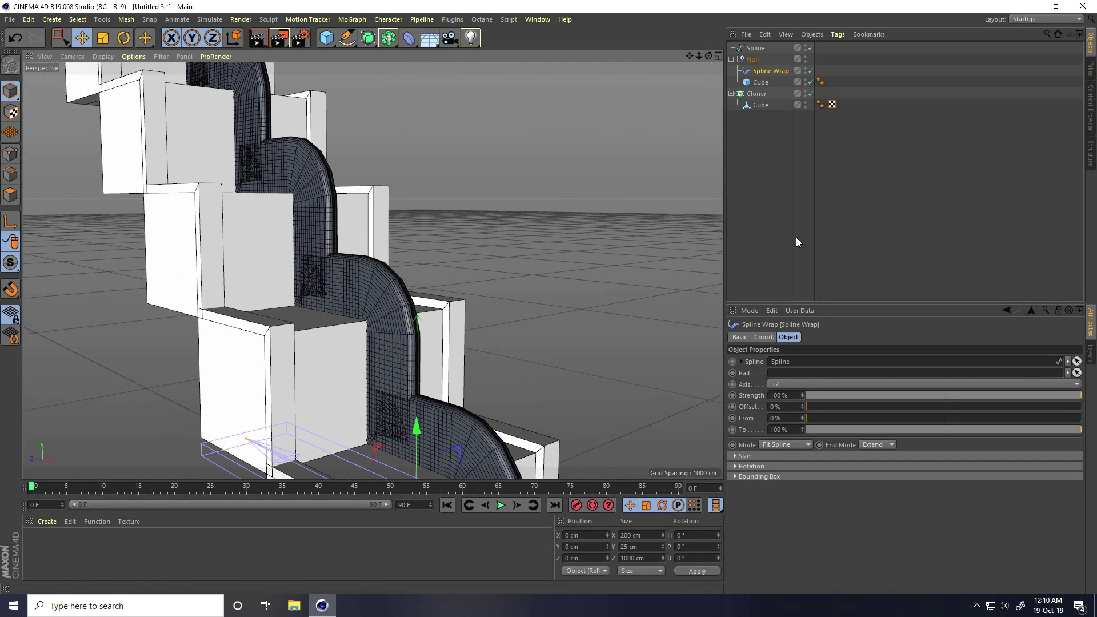
Rotate the cube under the Spline Wrap by setting its bank rotation to 90°.
click(759, 84)
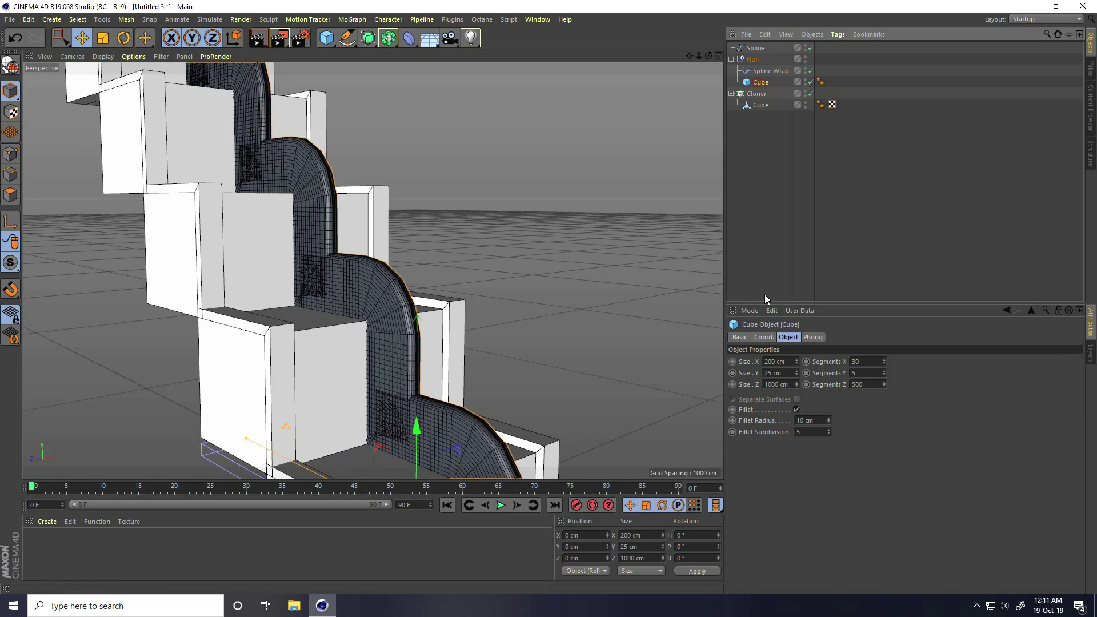
click(758, 337)
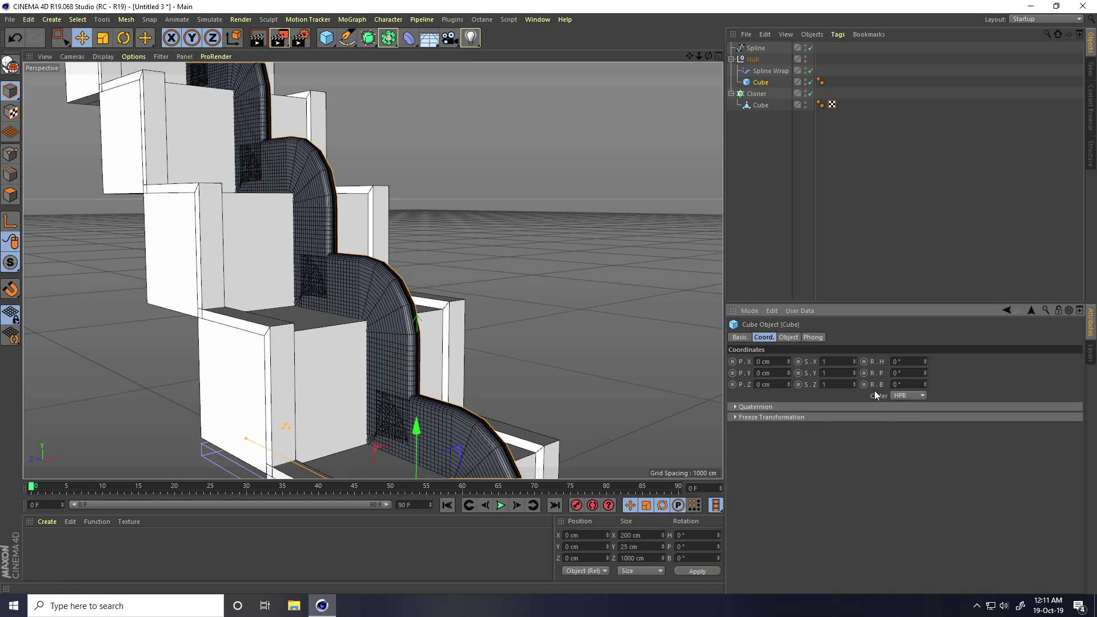
mouse_move(925, 380)
mouse_down()
mouse_move(928, 370)
mouse_move(920, 385)
mouse_up()
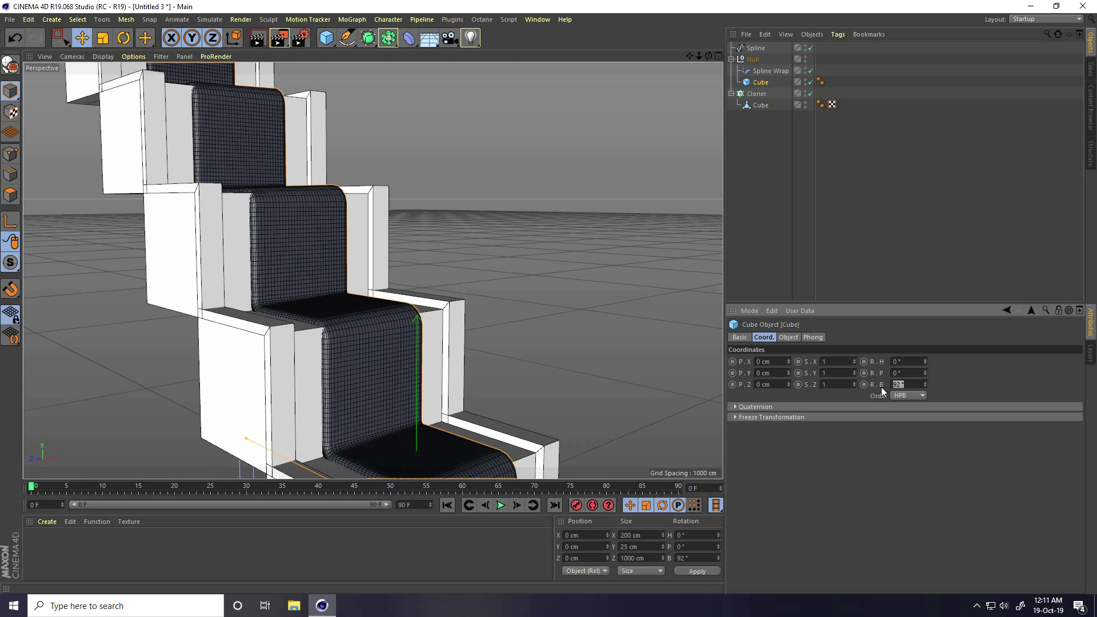
key(Return)
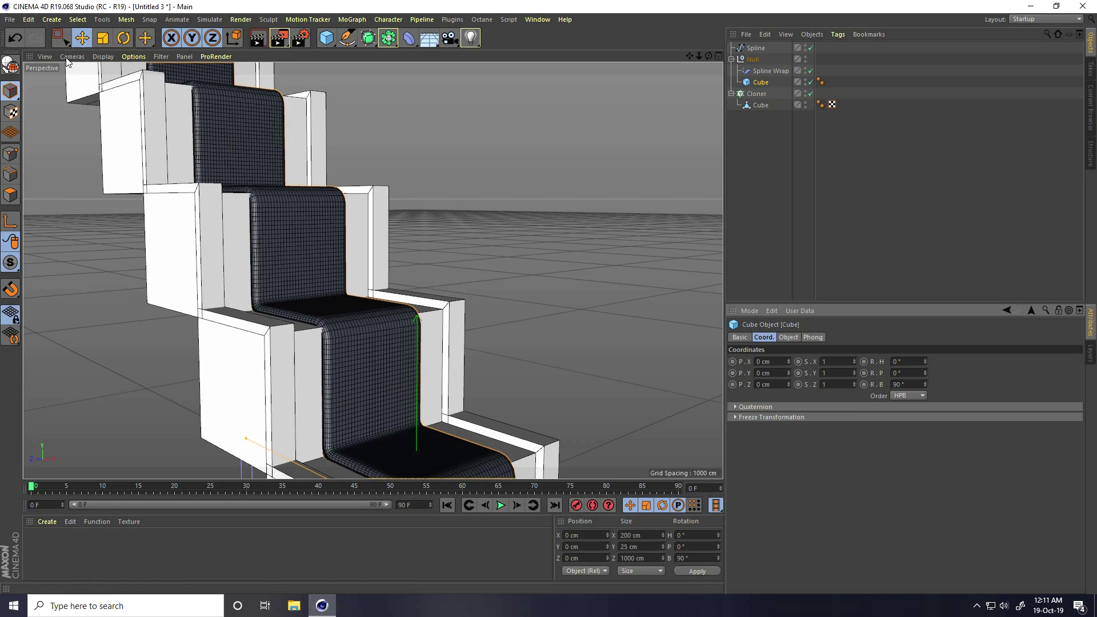
Inspect how the carpet meets the step edge and disable the Spline Wrap deformer.
click(83, 217)
scroll(257, 252, up, 10)
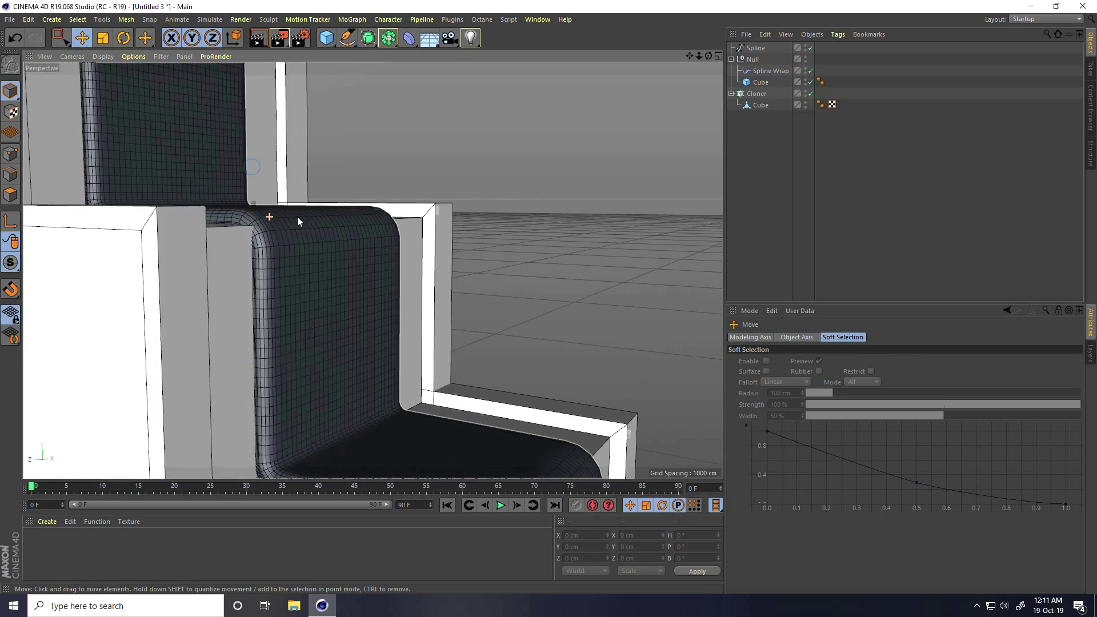
scroll(251, 220, up, 6)
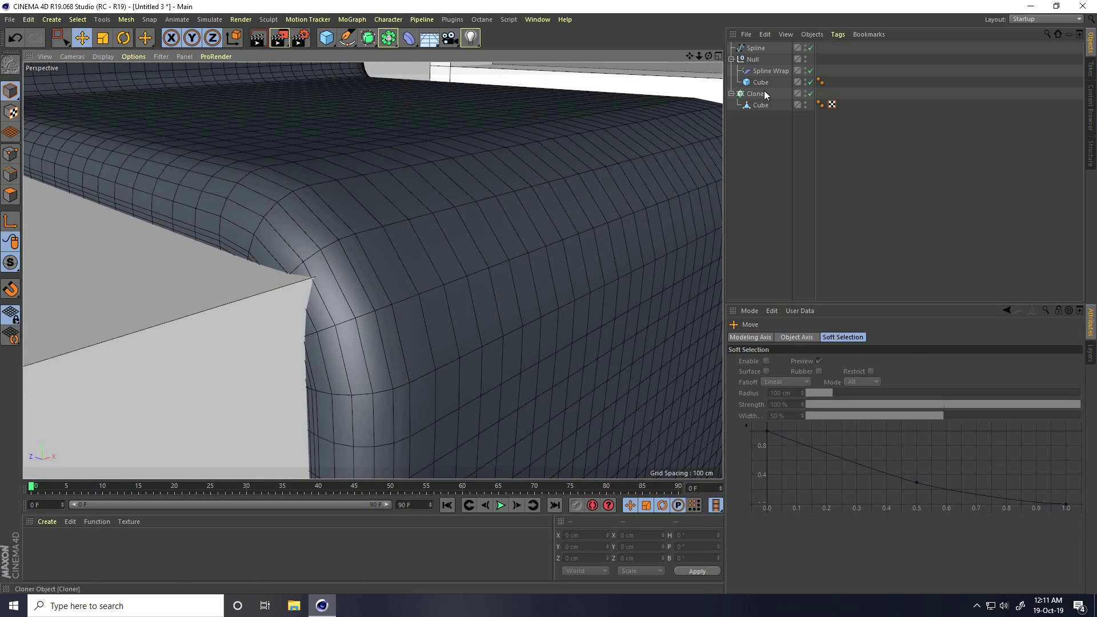
click(811, 70)
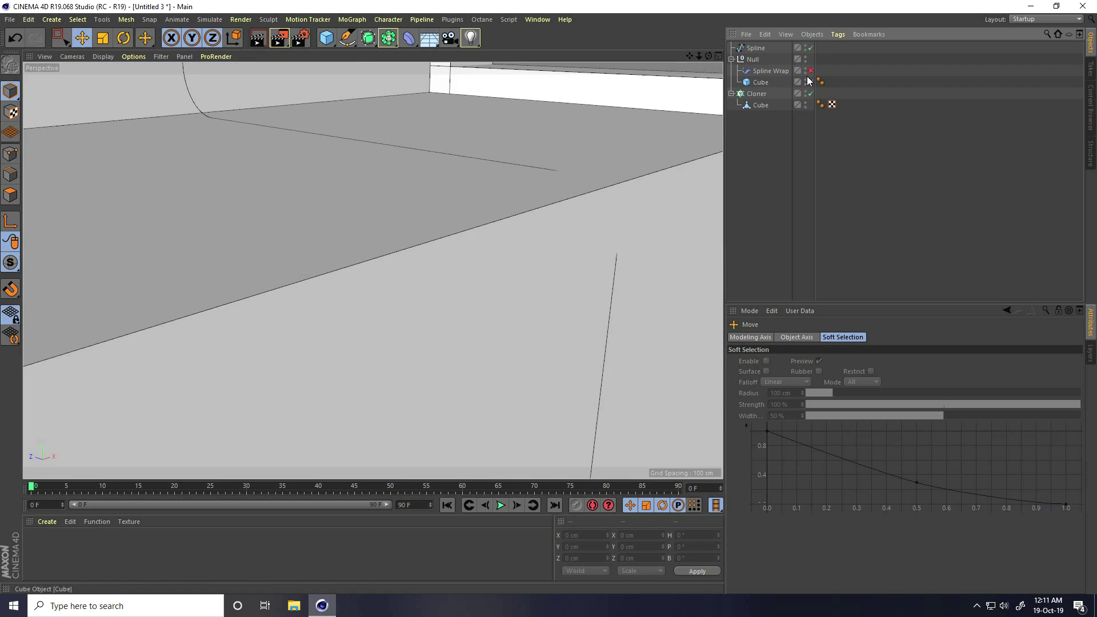
Center the stair spline's axis on its points using Axis Center with Points Center and Include Children enabled.
middle_click(426, 211)
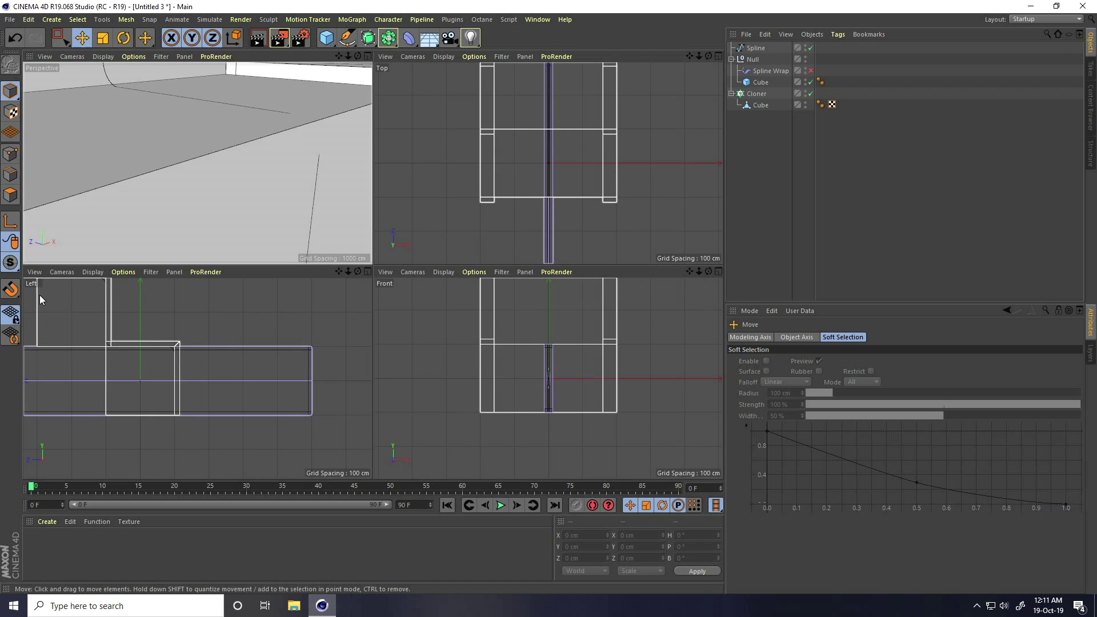
middle_click(83, 313)
scroll(381, 347, down, 6)
scroll(378, 221, up, 5)
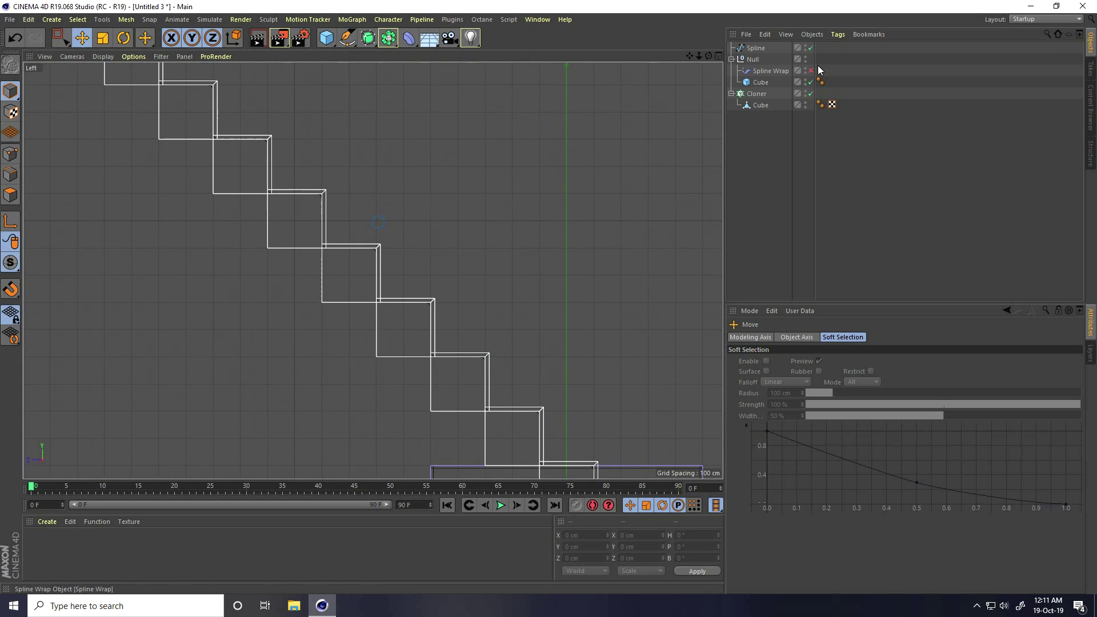
click(756, 48)
scroll(403, 249, down, 4)
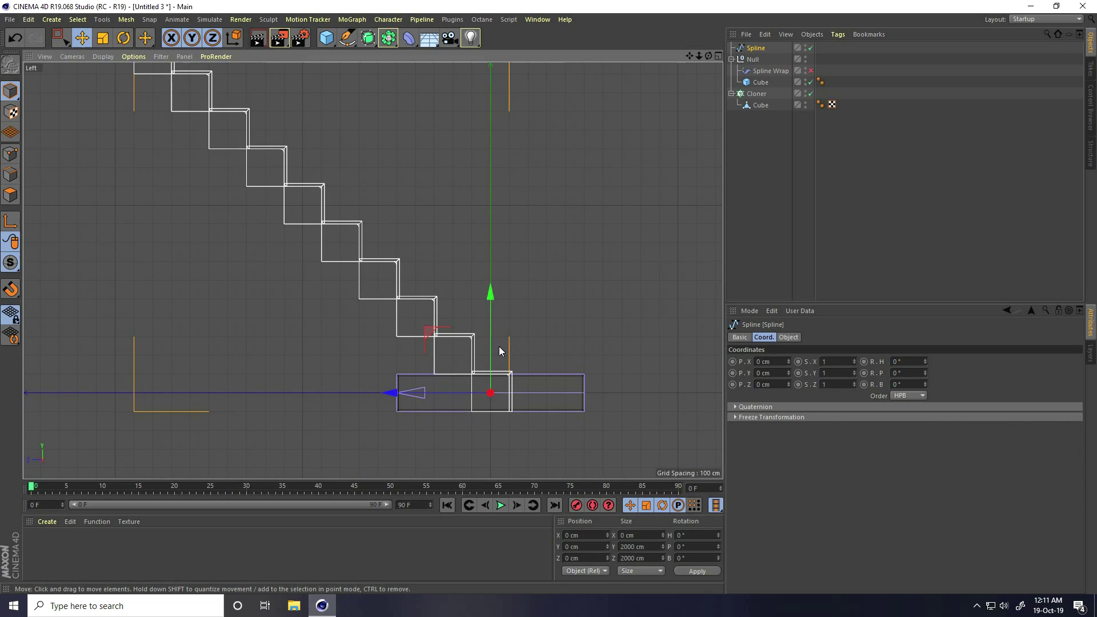
click(125, 20)
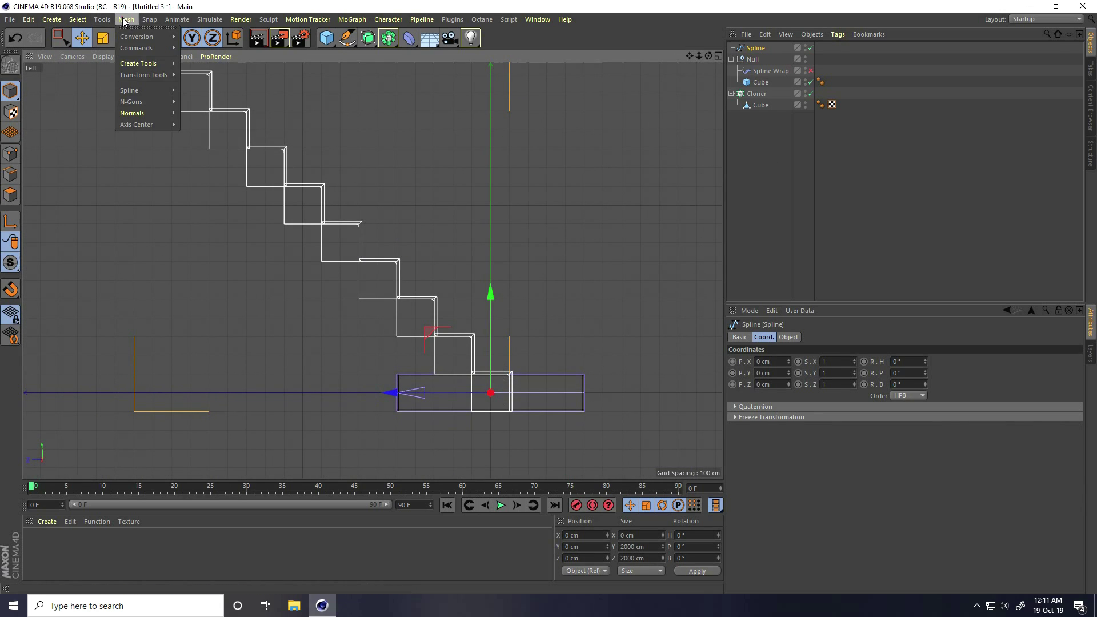
mouse_move(159, 125)
click(204, 129)
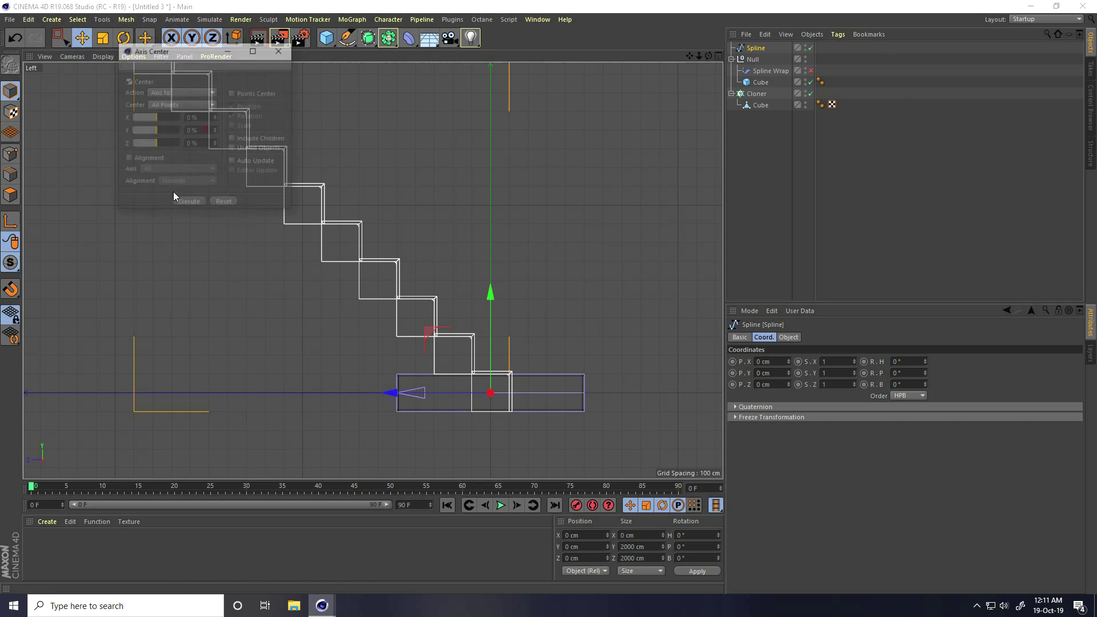
click(257, 93)
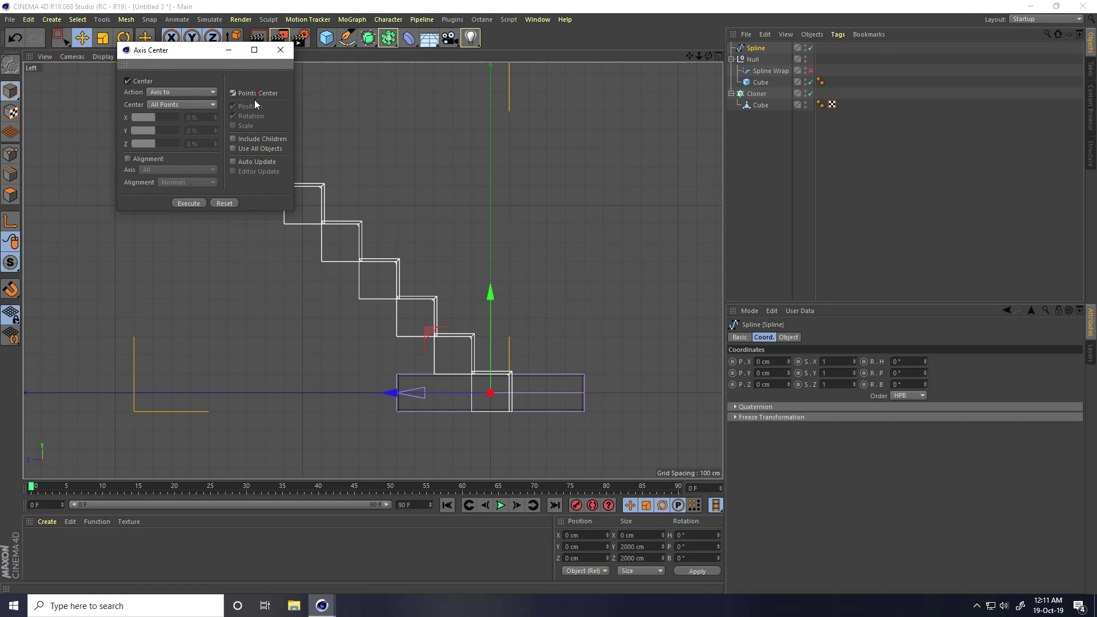
click(234, 138)
click(188, 203)
Move the stair spline slightly off the steps, to about Y 967 cm and Z 833 cm.
scroll(353, 189, up, 10)
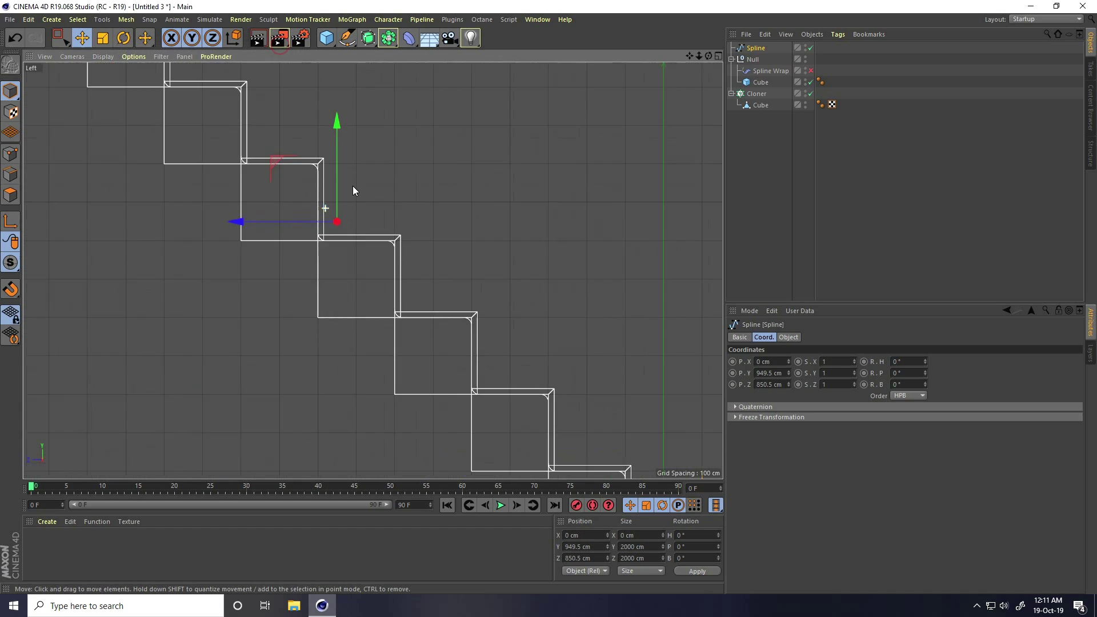
drag(248, 270, 285, 273)
drag(381, 169, 378, 135)
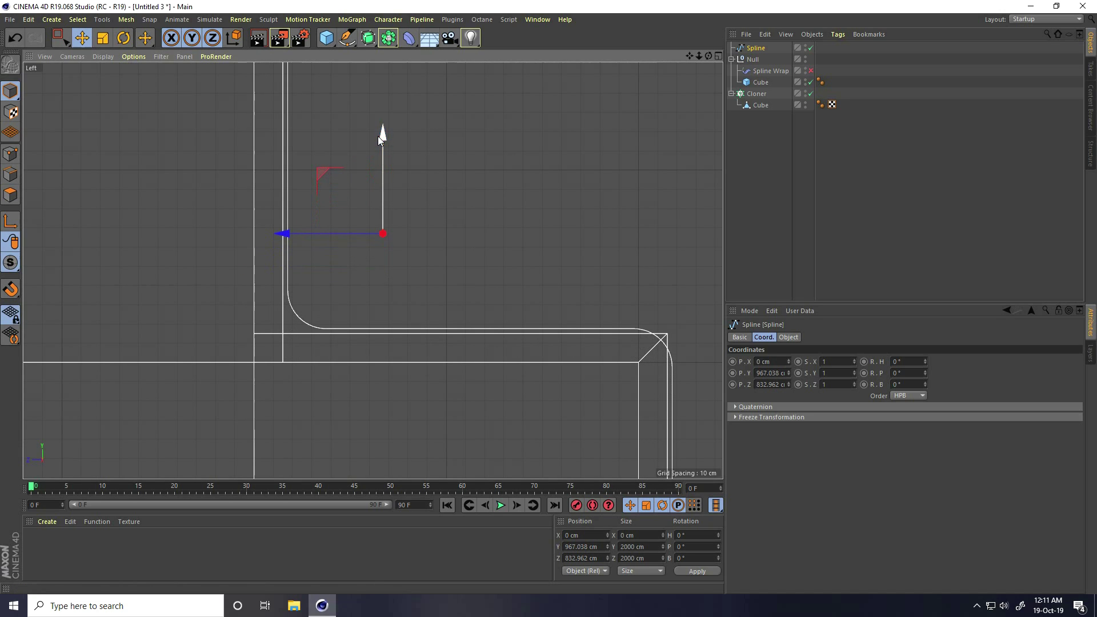
Re-enable the Spline Wrap deformer and check the wrapped carpet against the step edge.
middle_click(362, 224)
middle_click(235, 211)
alt+drag(235, 210, 457, 174)
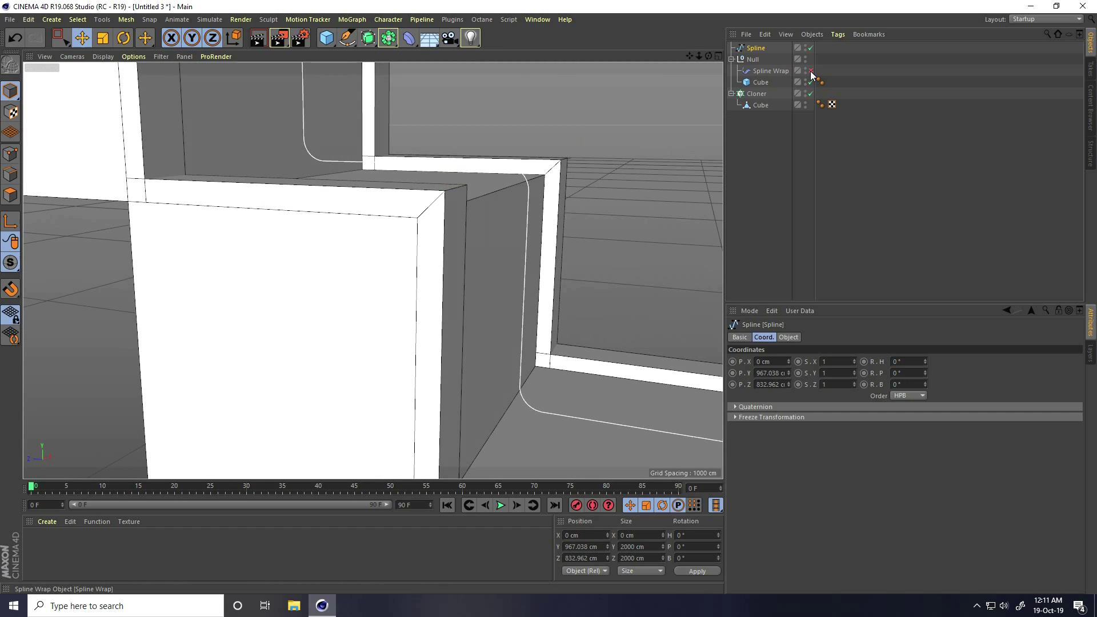
click(811, 70)
alt+drag(582, 153, 376, 204)
Fine-tune the stair spline's position to about Y 967.05 cm and Z 834.8 cm so the carpet rests on the steps.
middle_click(355, 204)
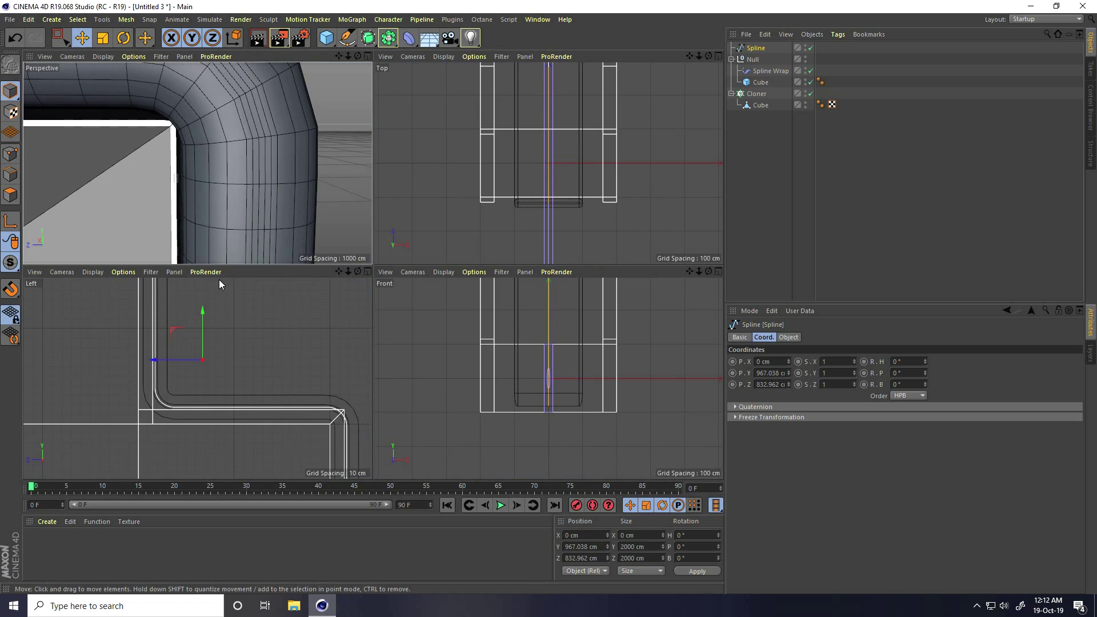
middle_click(209, 351)
scroll(303, 259, up, 3)
drag(307, 236, 299, 235)
drag(394, 143, 397, 149)
middle_click(396, 150)
middle_click(230, 191)
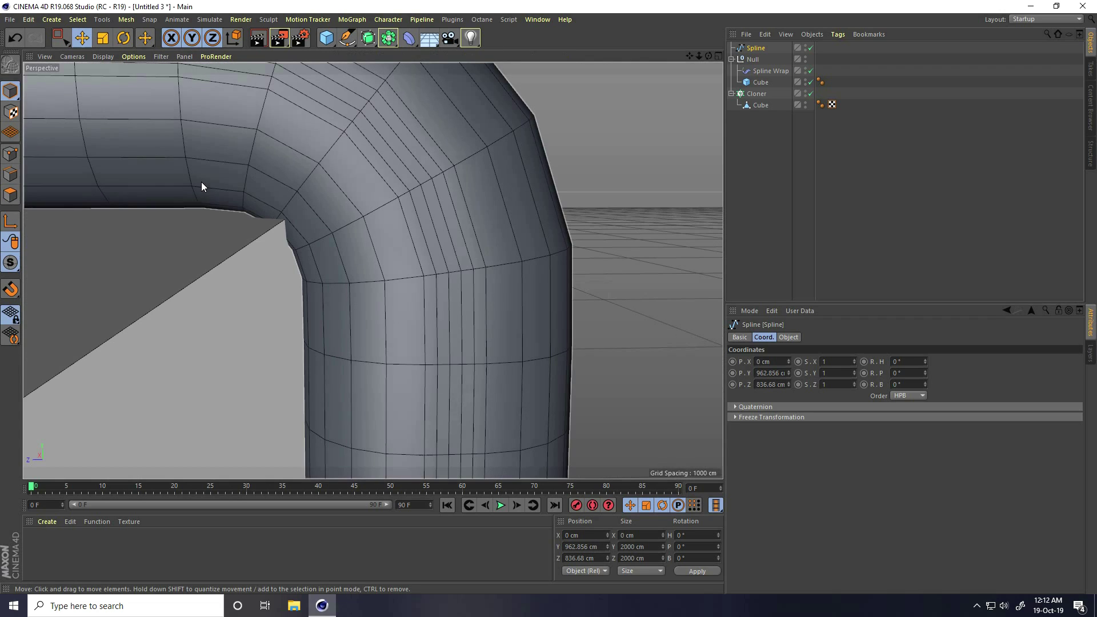
middle_click(251, 315)
drag(208, 312, 208, 307)
drag(161, 361, 163, 361)
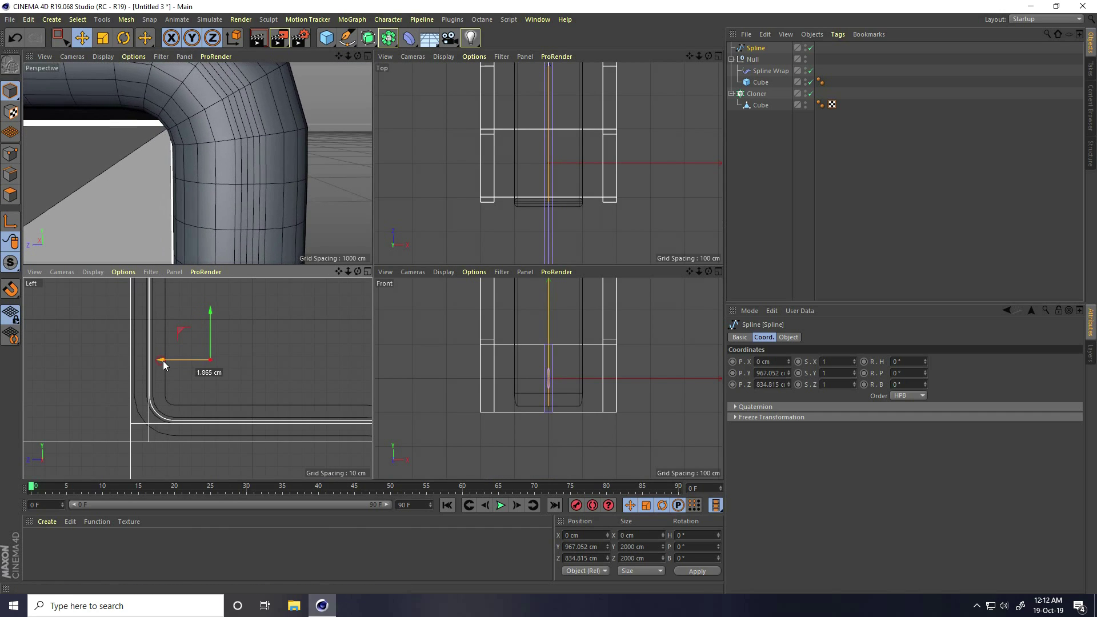
Shorten the carpet along the stairs by setting the Spline Wrap's To value to 25 %.
middle_click(158, 215)
scroll(297, 200, down, 10)
alt+drag(267, 213, 309, 148)
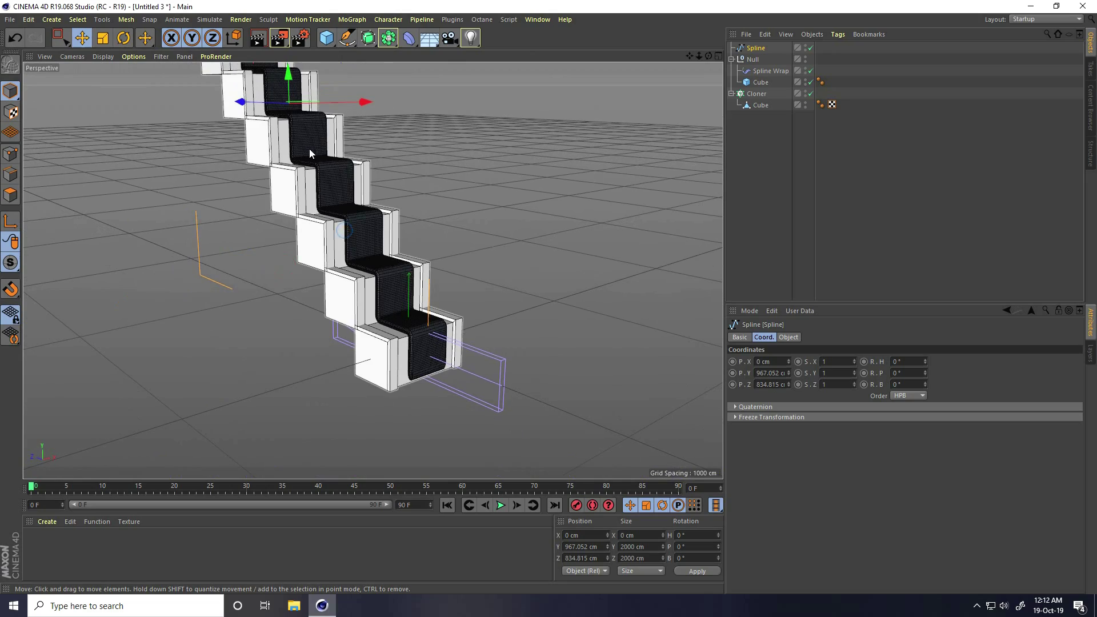
scroll(404, 115, up, 5)
alt+drag(404, 114, 294, 235)
alt+drag(336, 203, 296, 225)
alt+drag(304, 285, 435, 320)
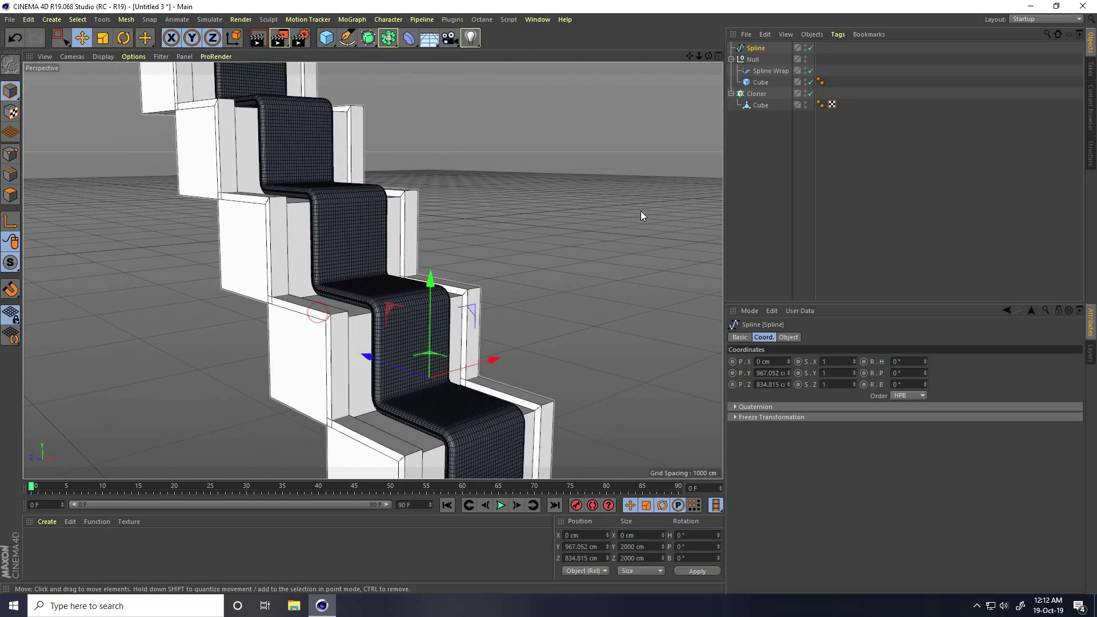
click(757, 71)
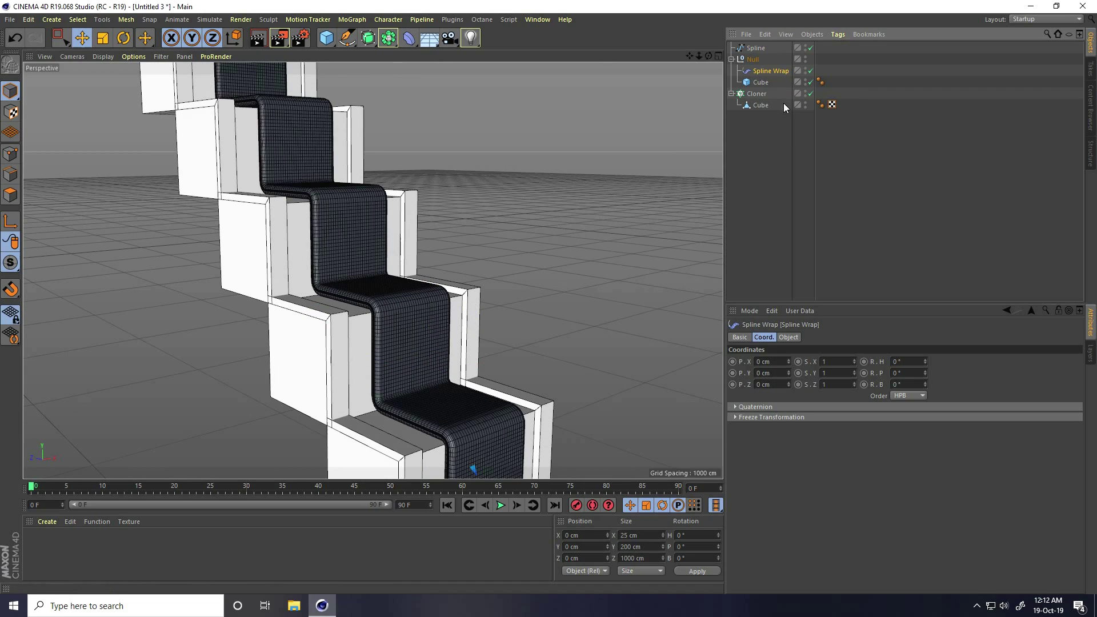
click(788, 337)
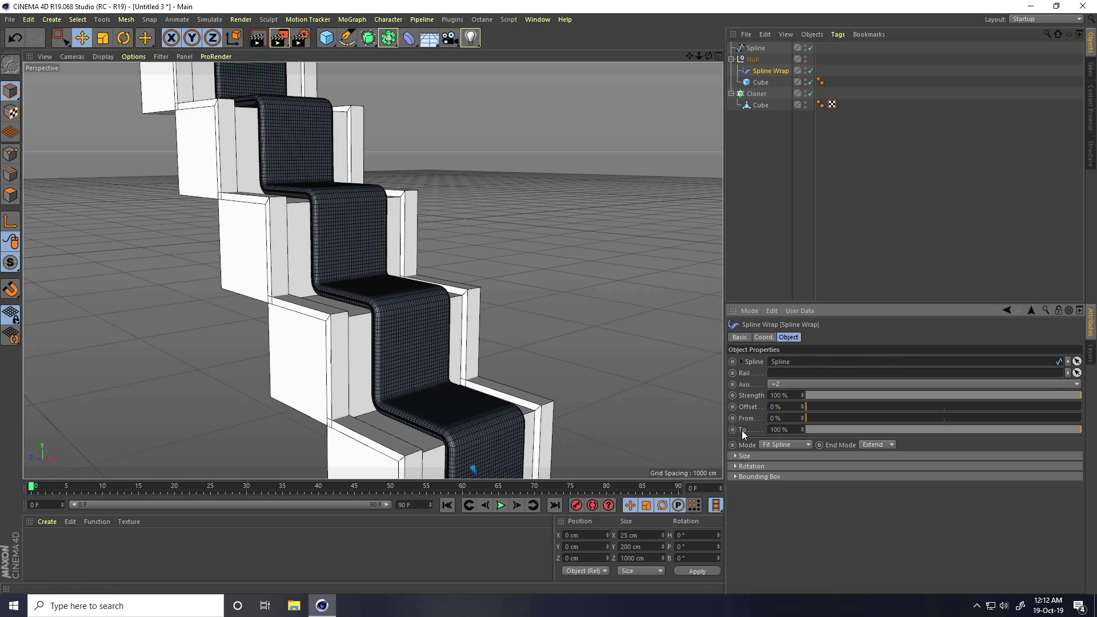
scroll(344, 241, down, 6)
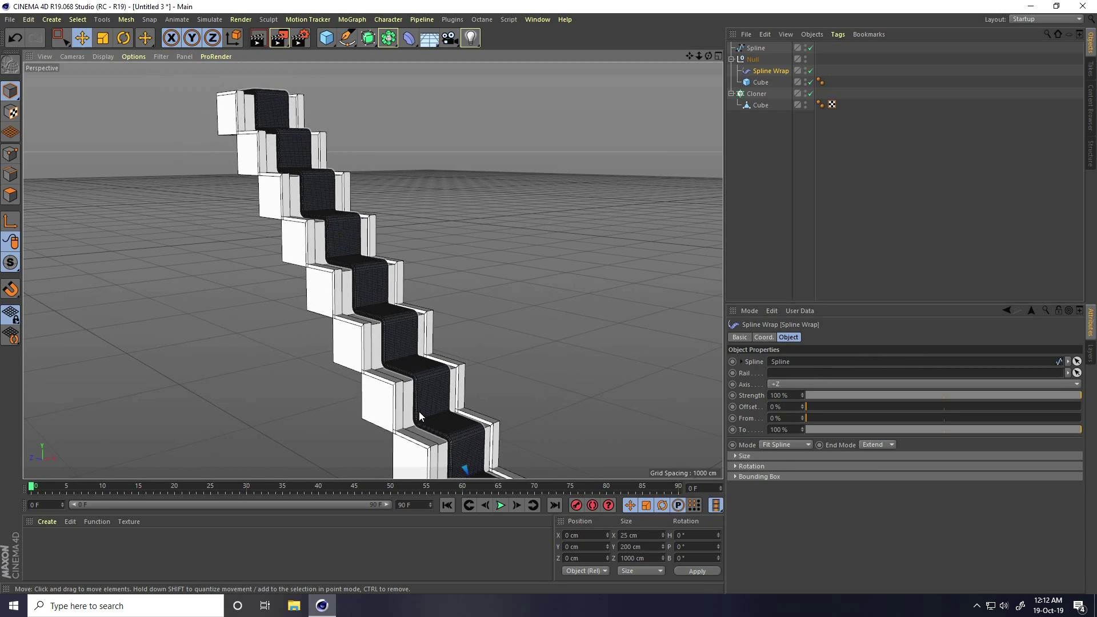
alt+drag(418, 412, 698, 421)
drag(892, 428, 875, 428)
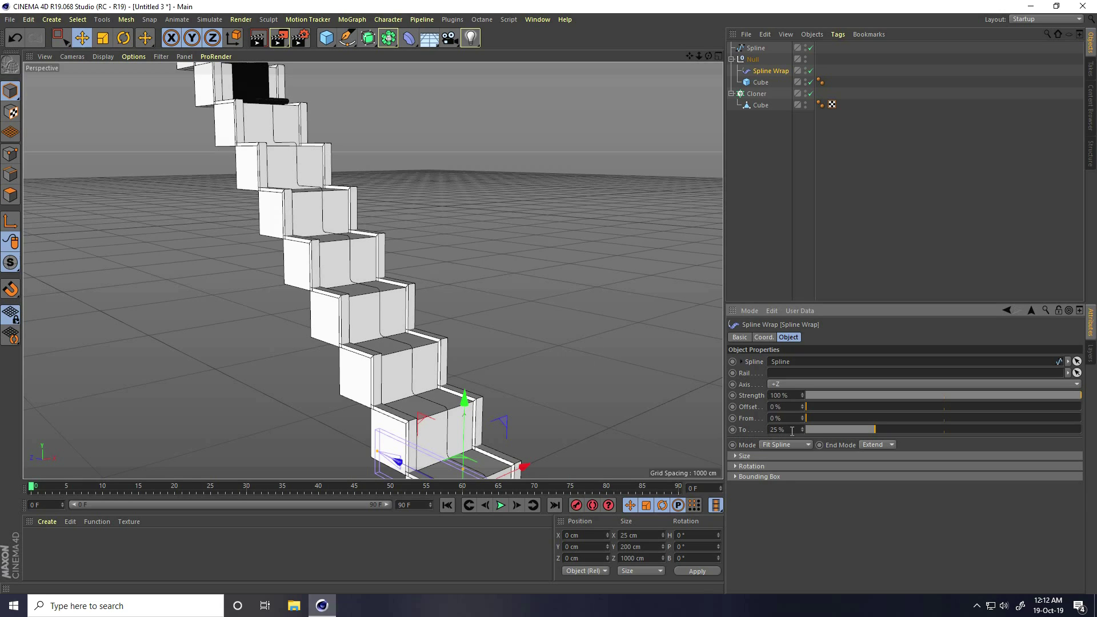
Try sliding the carpet along the stairs by varying the Spline Wrap's Offset, ending at -4 %.
scroll(313, 201, up, 5)
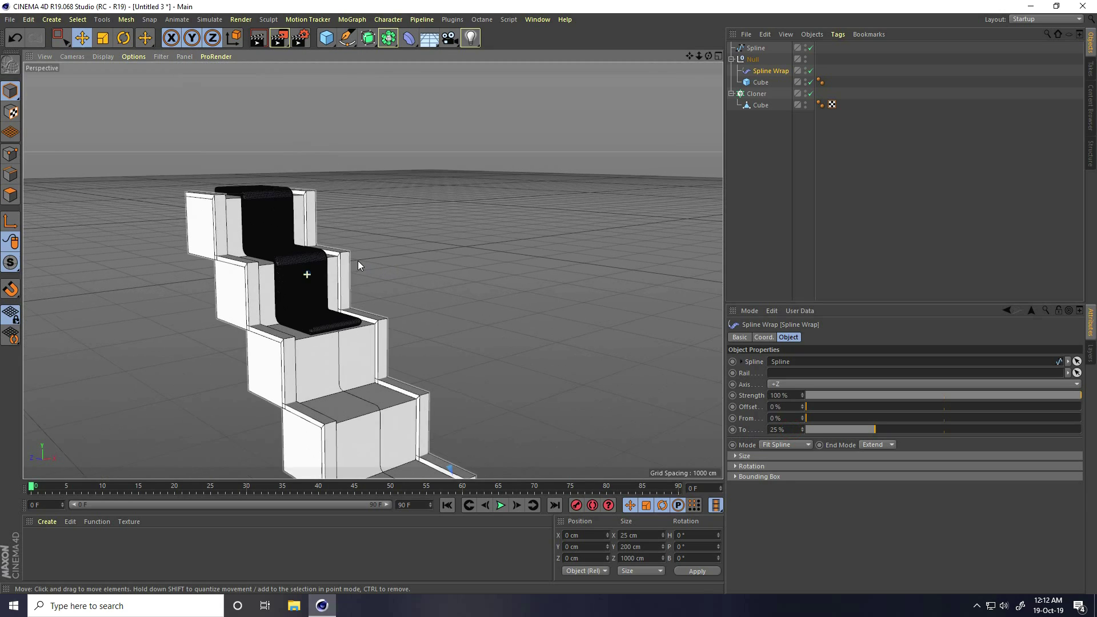
scroll(358, 261, up, 1)
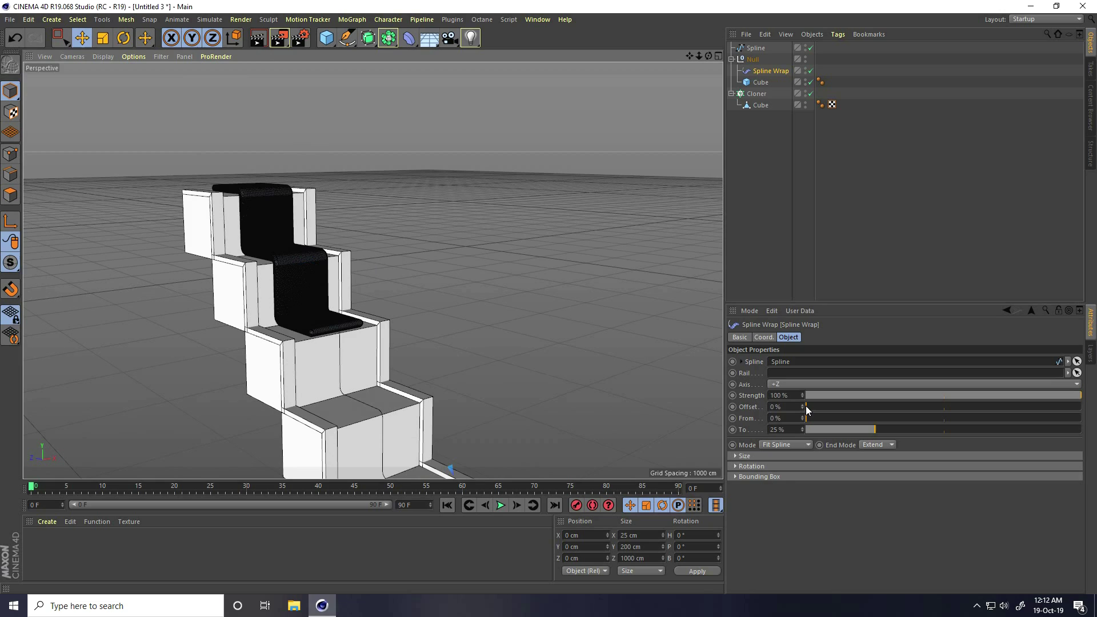
mouse_move(805, 406)
mouse_down()
mouse_move(806, 394)
mouse_move(800, 424)
mouse_move(804, 410)
mouse_up()
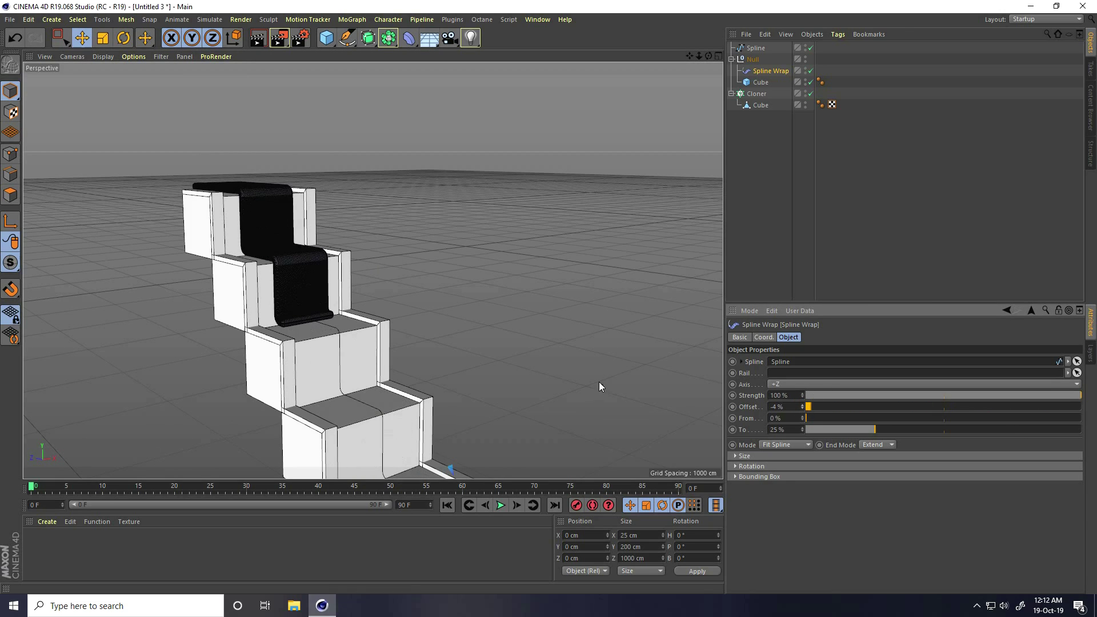
Display the perspective view in Gouraud Shading without lines and set the Spline Wrap's Offset to 0 %.
scroll(288, 169, up, 2)
click(103, 56)
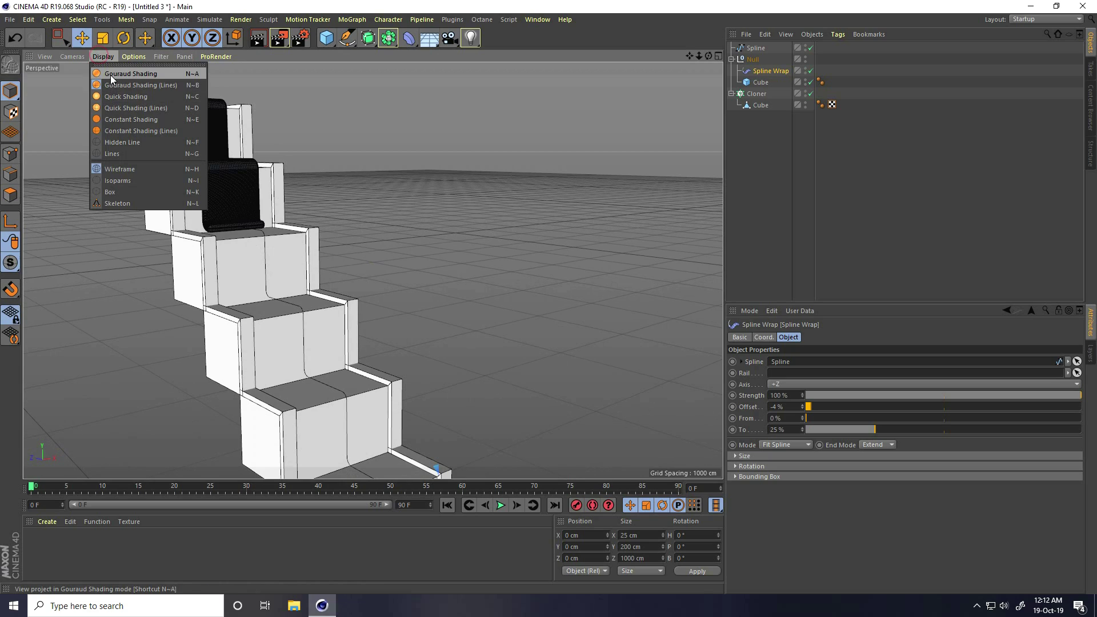
click(111, 74)
scroll(293, 196, down, 2)
drag(804, 402, 723, 398)
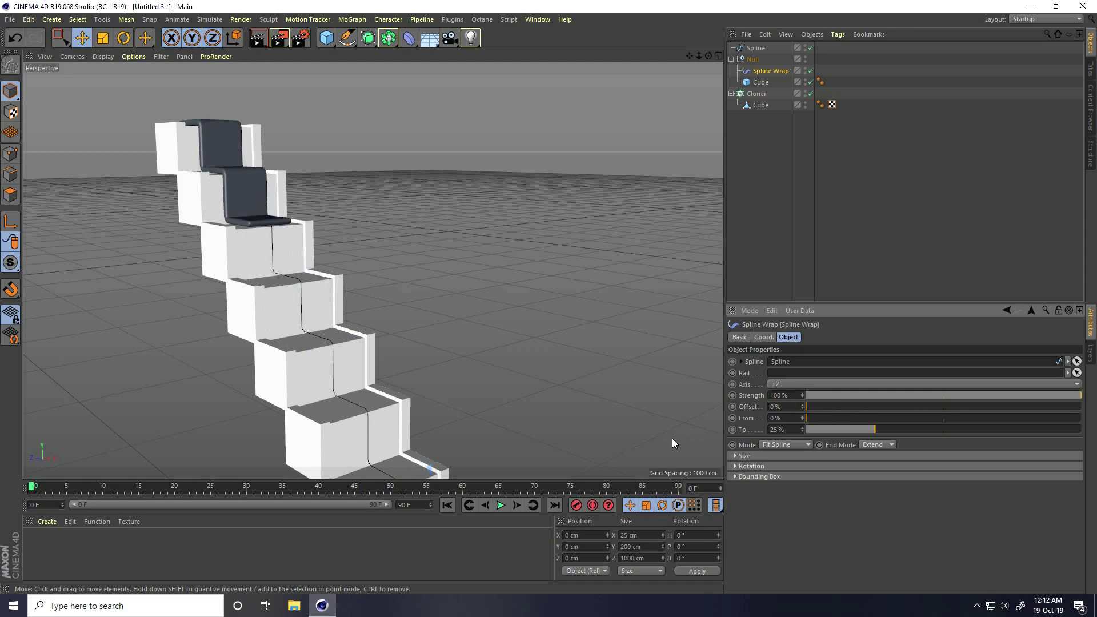
Set the animation's end frame to 200 and extend the preview range to the full length.
click(407, 504)
text(200)
key(Return)
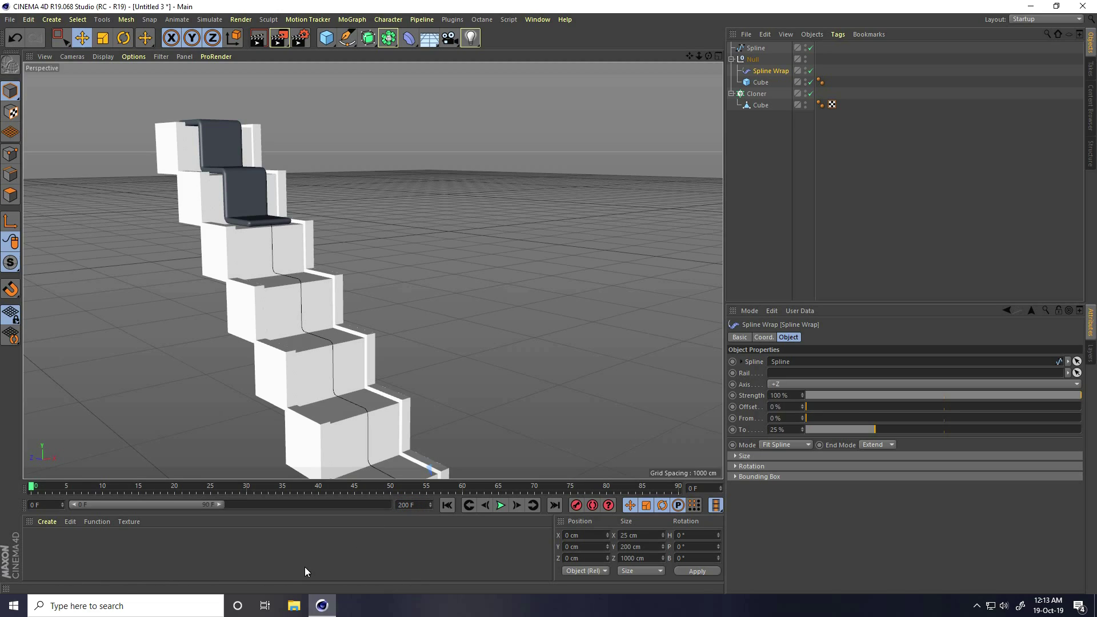
double_click(163, 504)
Keyframe the Spline Wrap's Offset at 0 % on frame 0 and go to the last frame, 200.
click(733, 407)
click(554, 505)
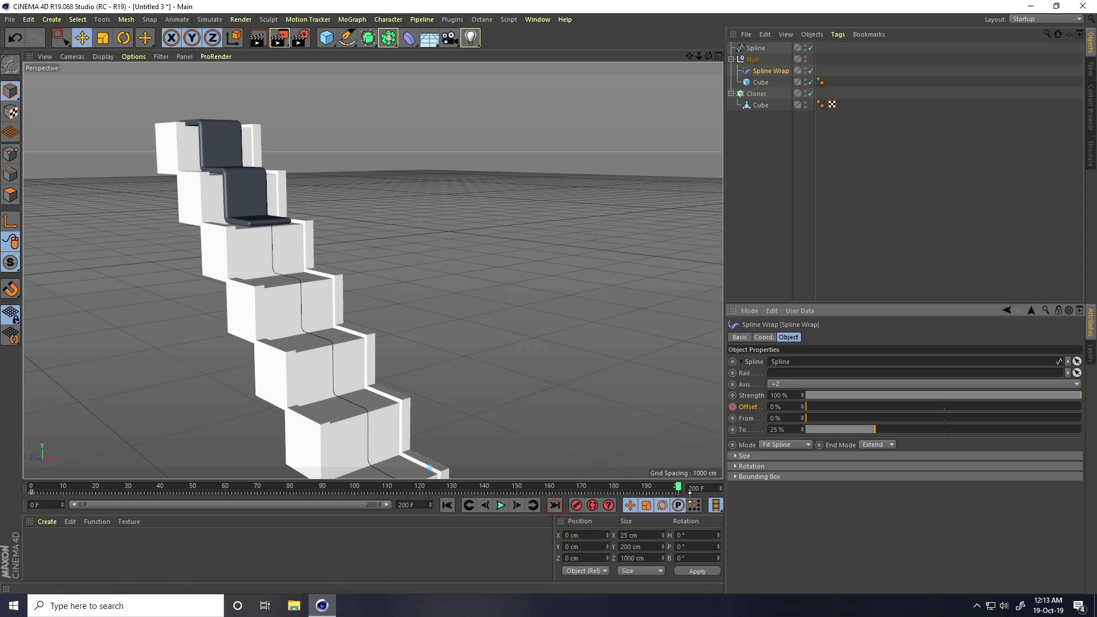
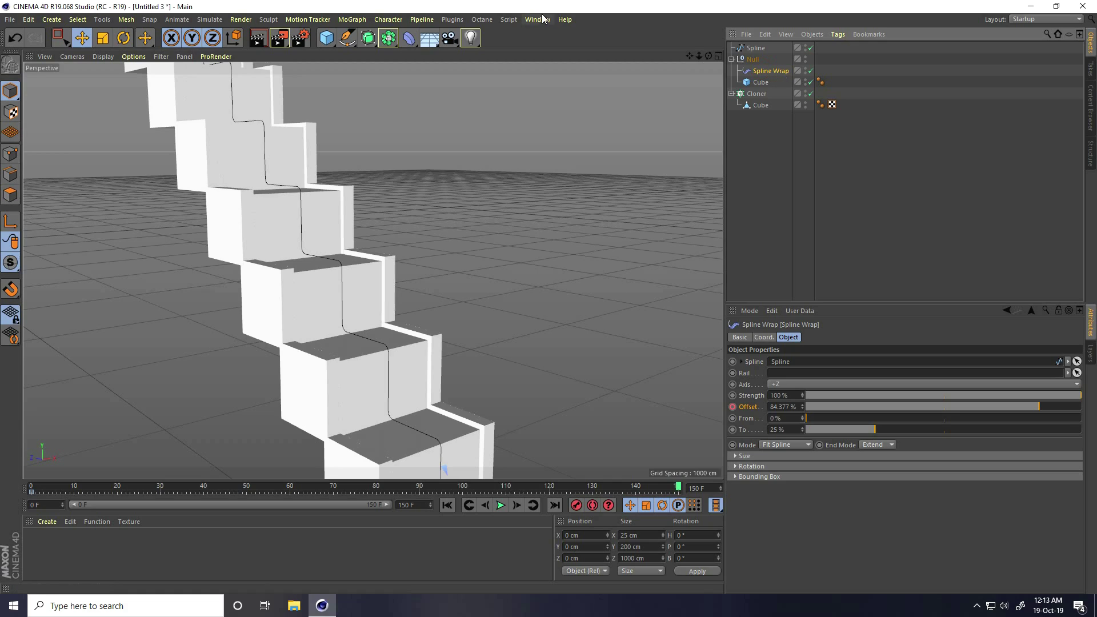
Set both Offset keyframes of the Spline Wrap to linear interpolation in the F-Curve timeline and close the timeline window.
click(531, 19)
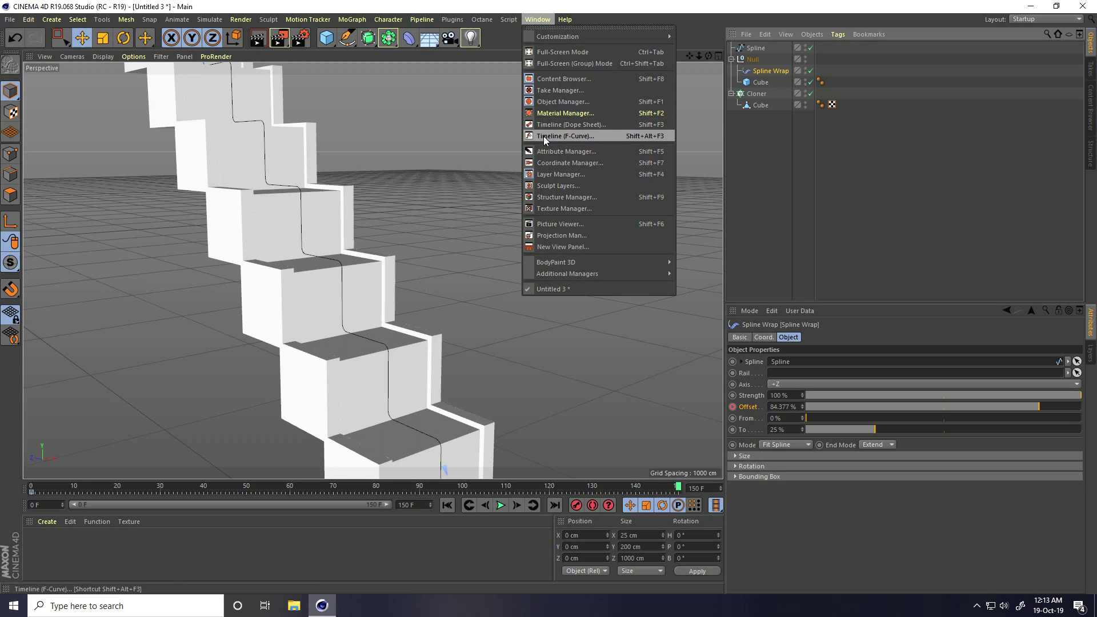
click(567, 137)
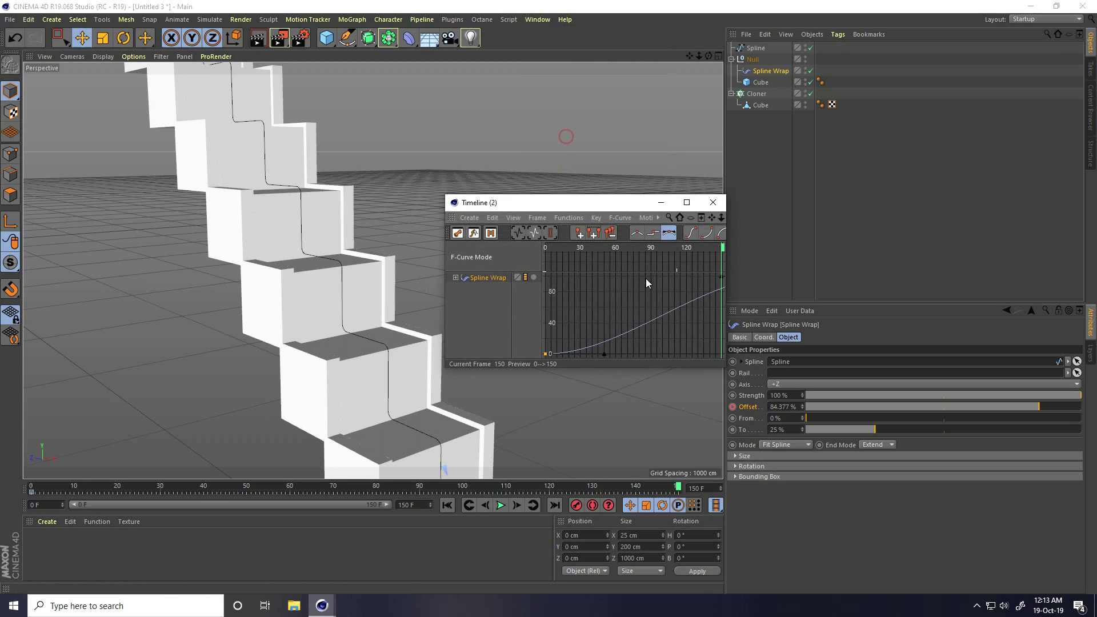
double_click(689, 206)
key(h)
alt+right_drag(527, 307, 548, 302)
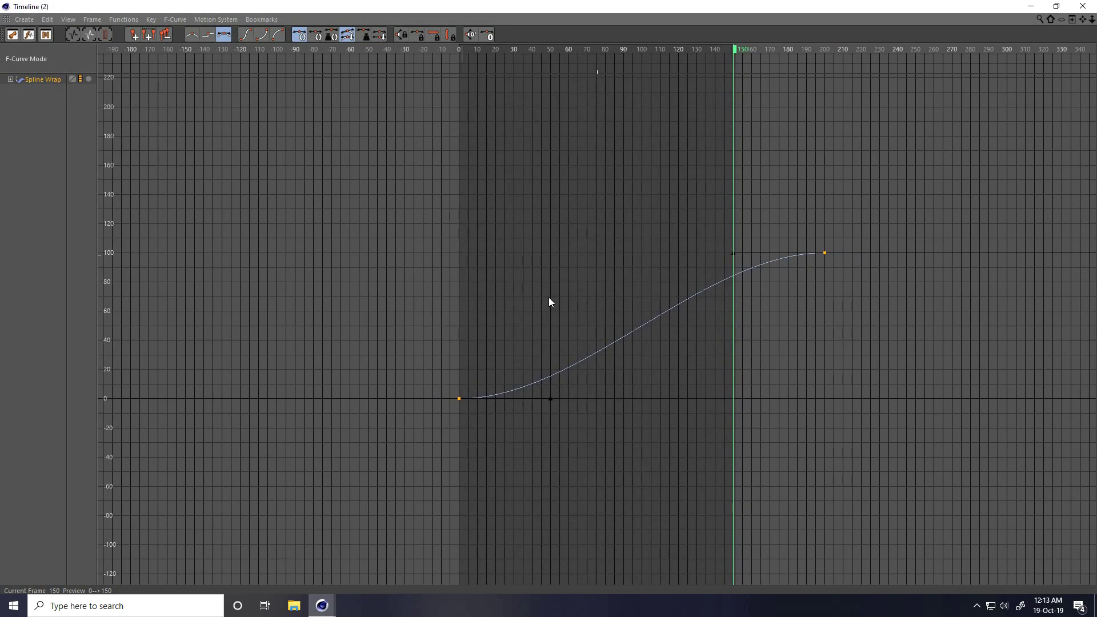
drag(361, 186, 904, 449)
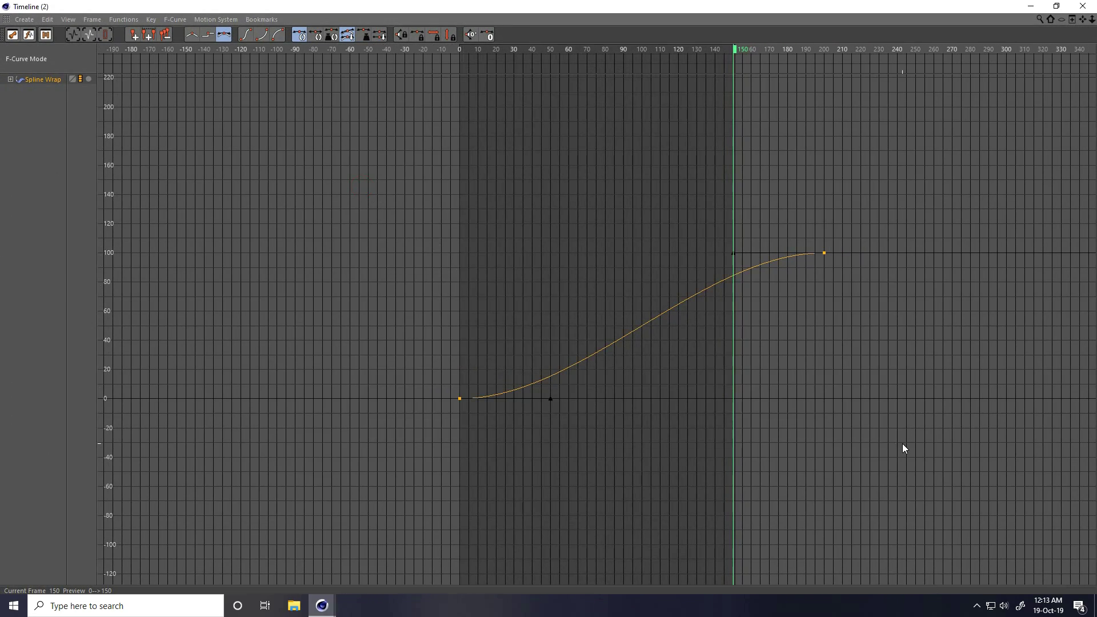
click(194, 36)
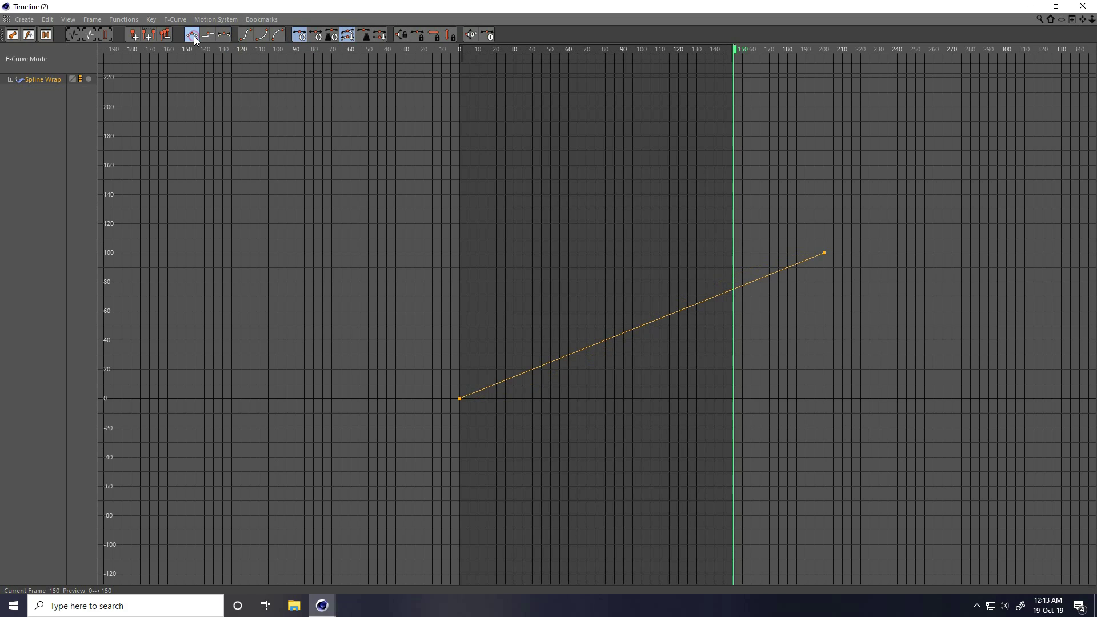
click(1083, 8)
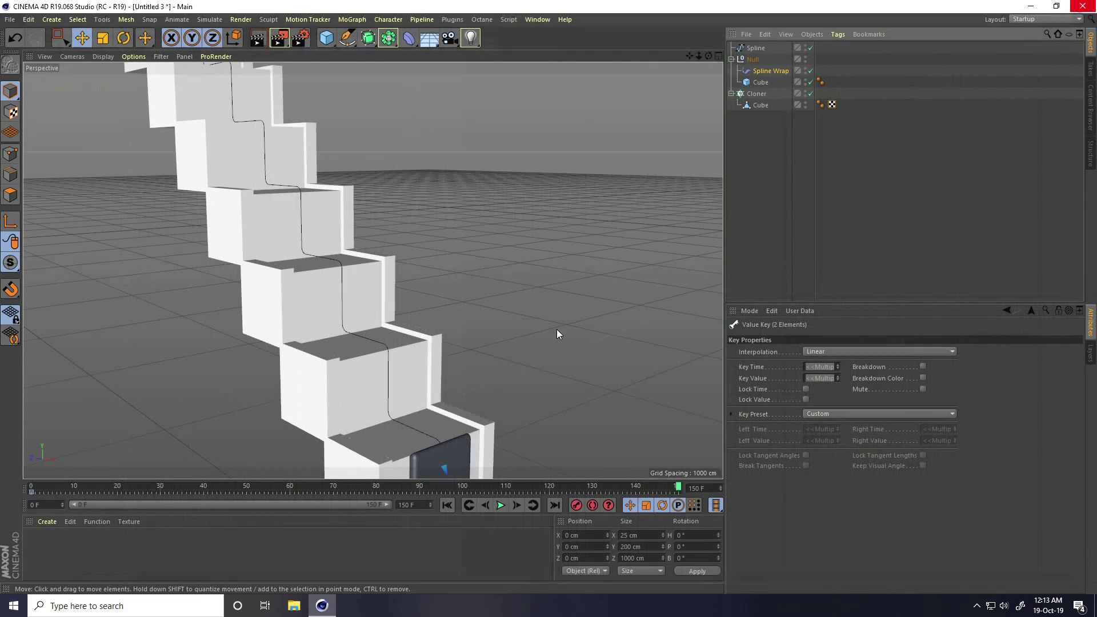
Extend the animation and its preview range to frame 160, and play the carpet motion from the start.
click(499, 506)
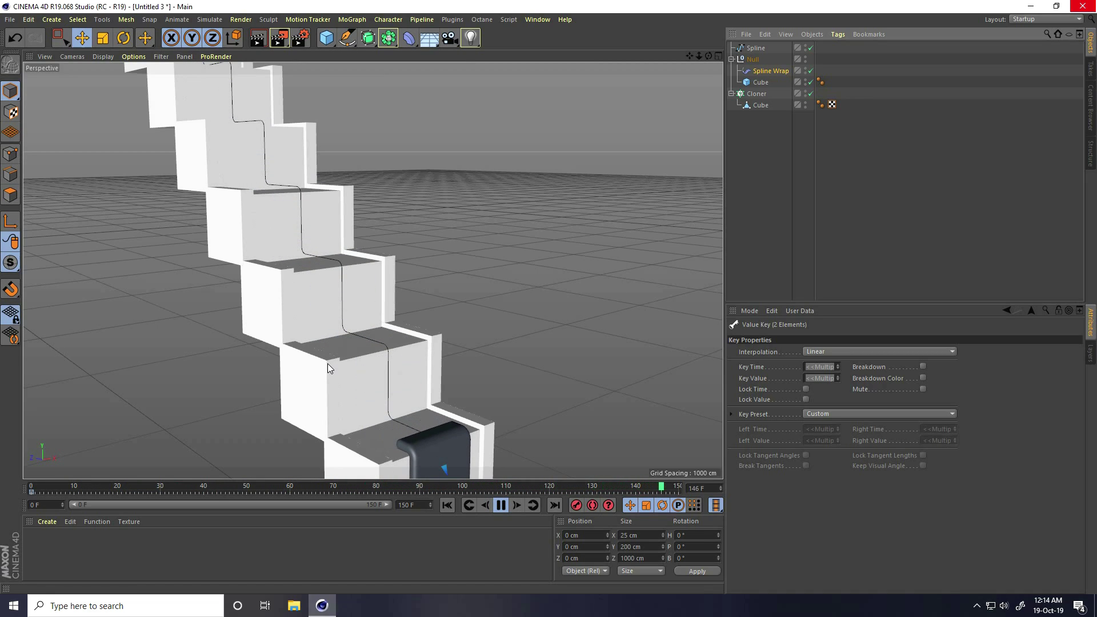
click(500, 505)
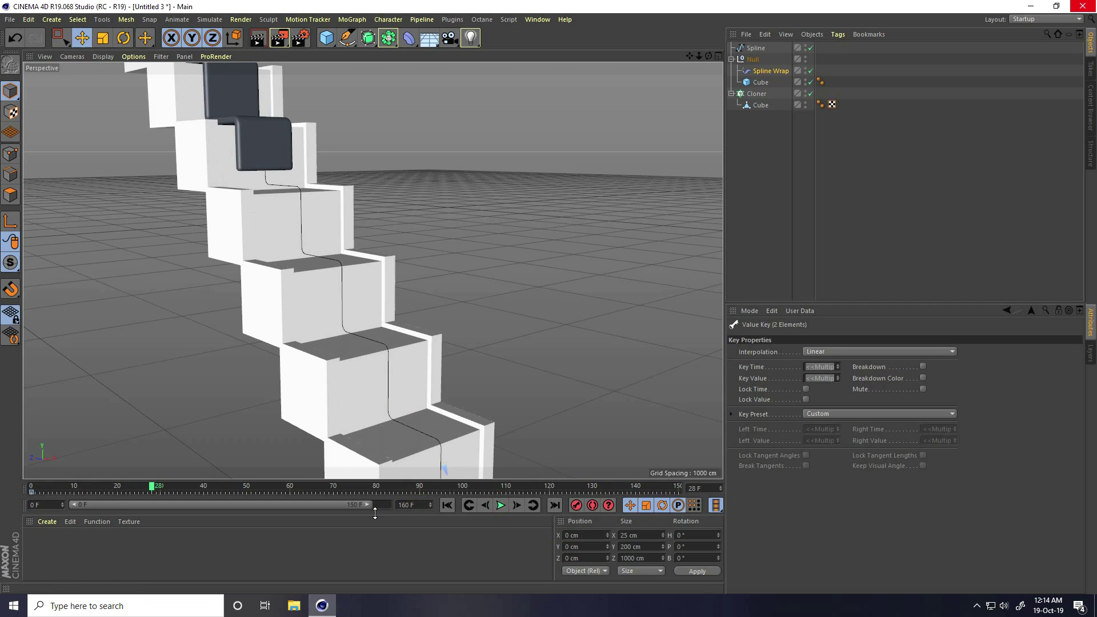
double_click(322, 506)
click(447, 505)
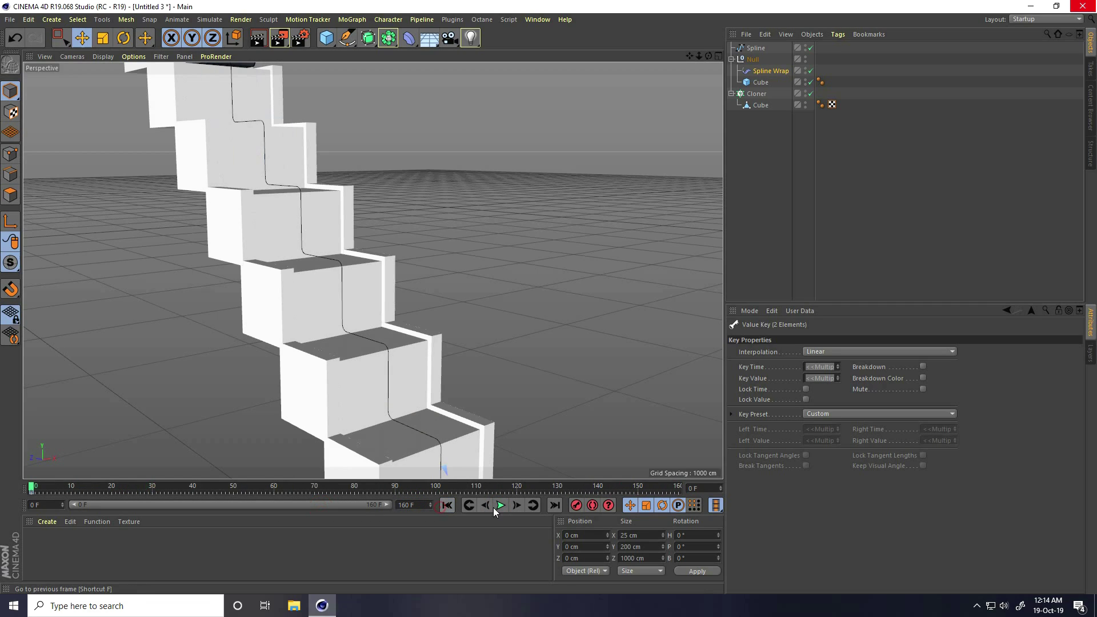
click(501, 505)
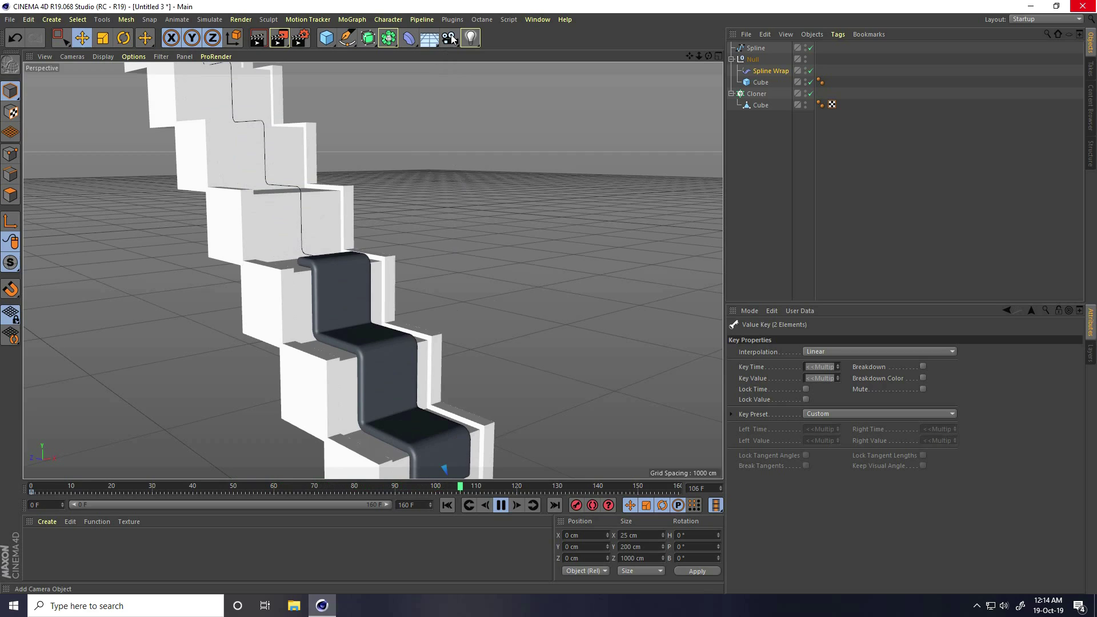
Add a camera at the current view and lock it with a Protection tag.
drag(452, 38, 509, 51)
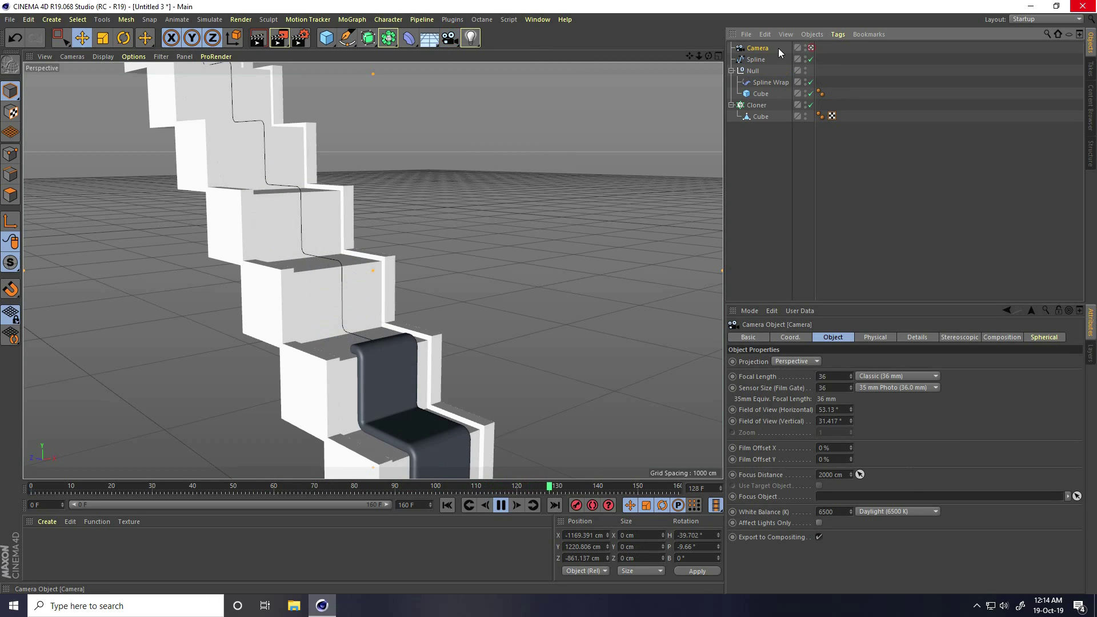
right_click(761, 49)
mouse_move(769, 55)
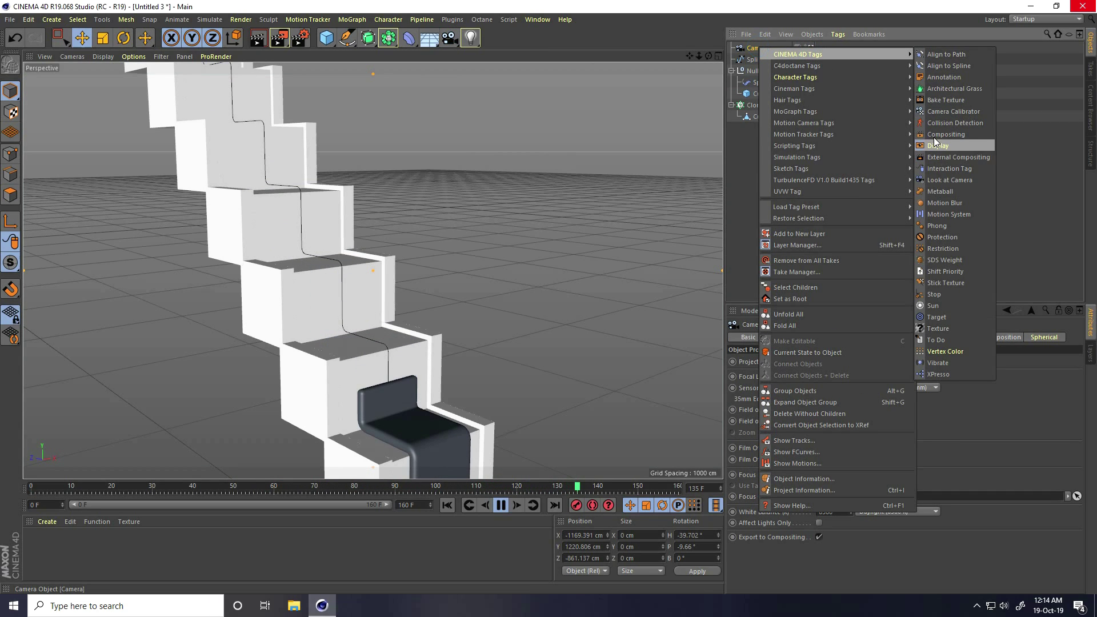
click(945, 237)
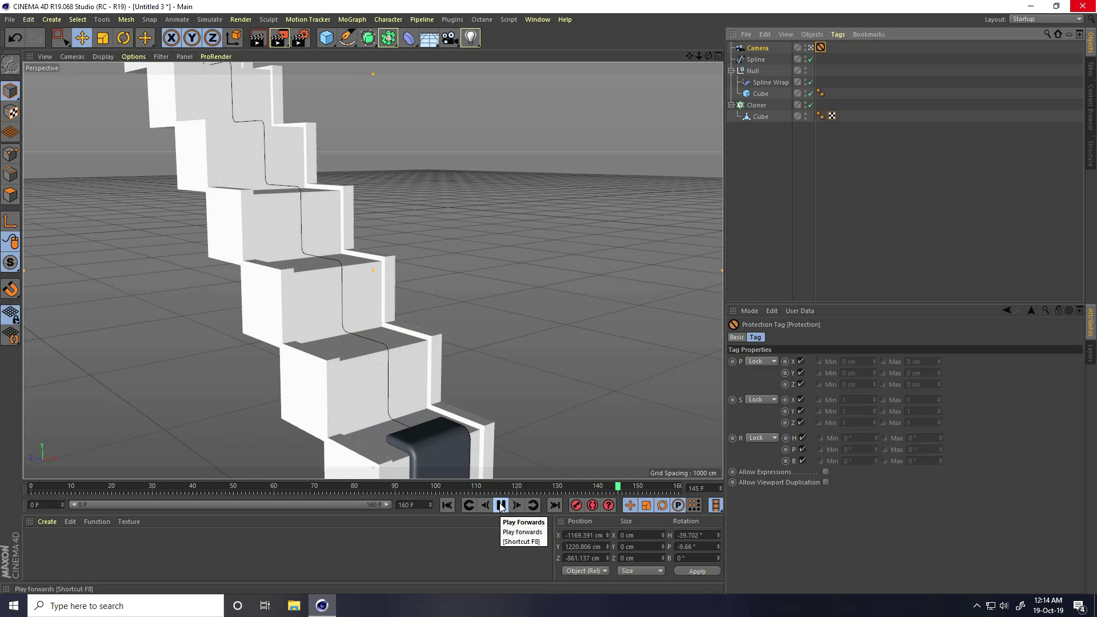
Load the materials from the Untitled 1 project file in New folder on the Desktop.
click(50, 523)
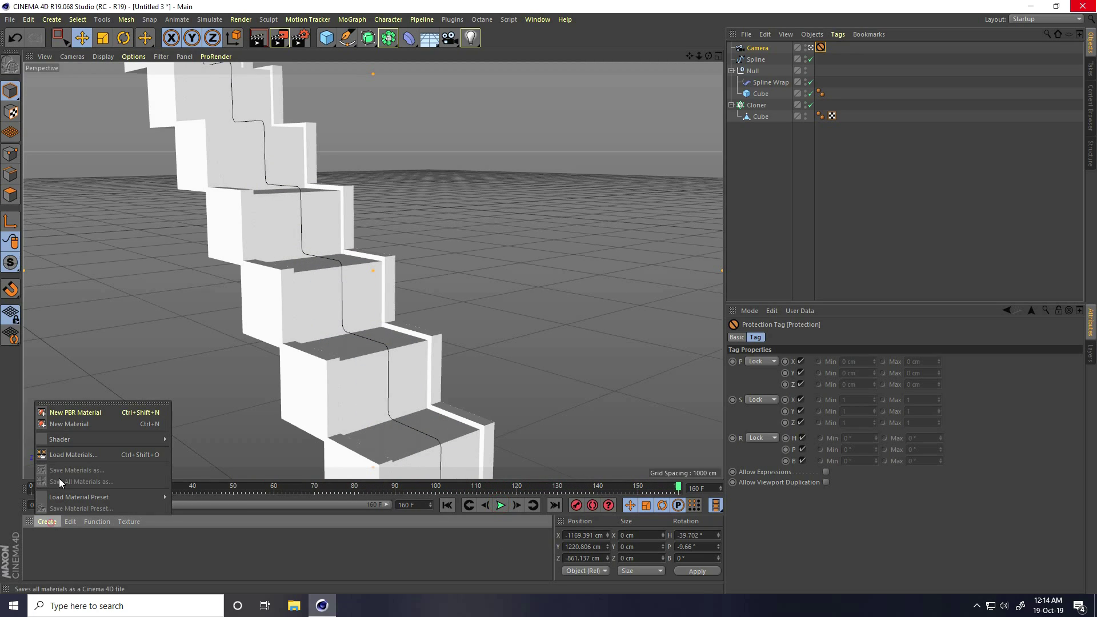
click(62, 453)
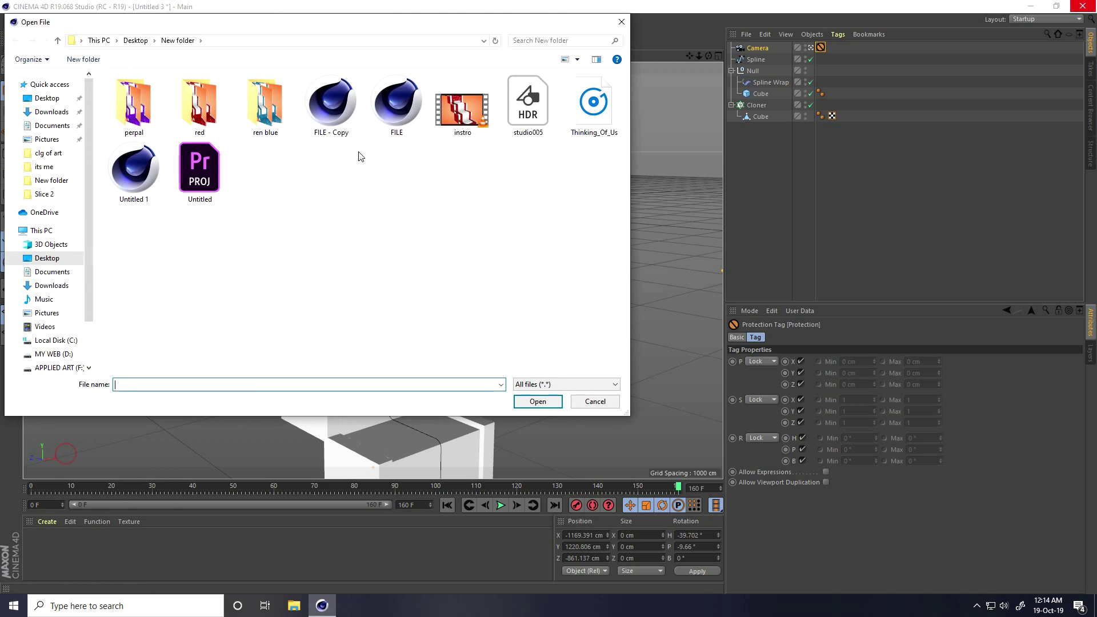
click(152, 177)
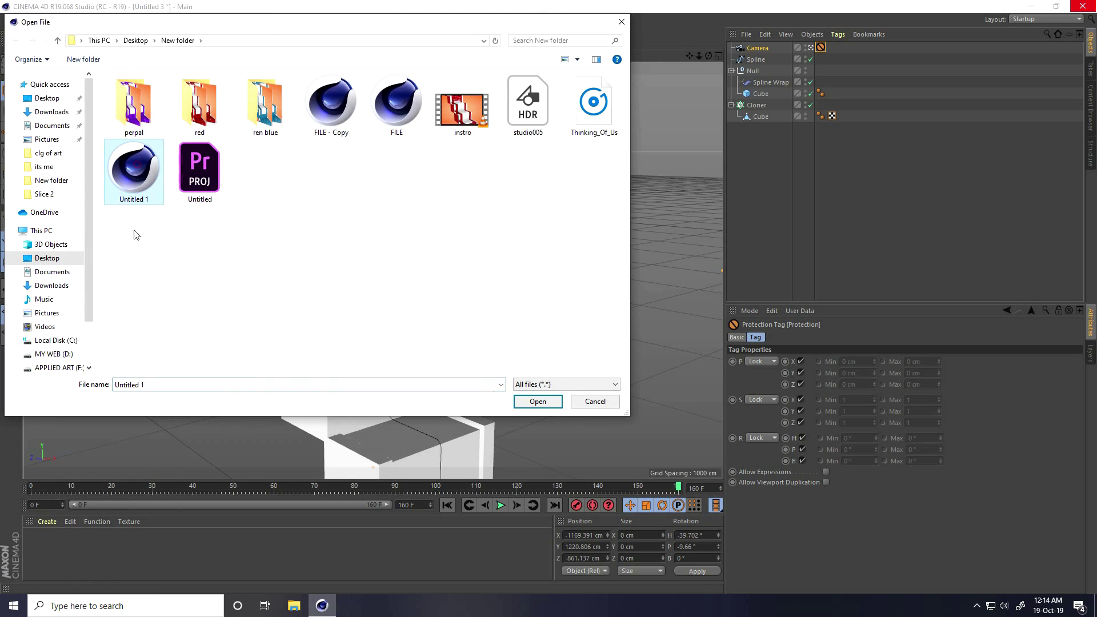
click(522, 403)
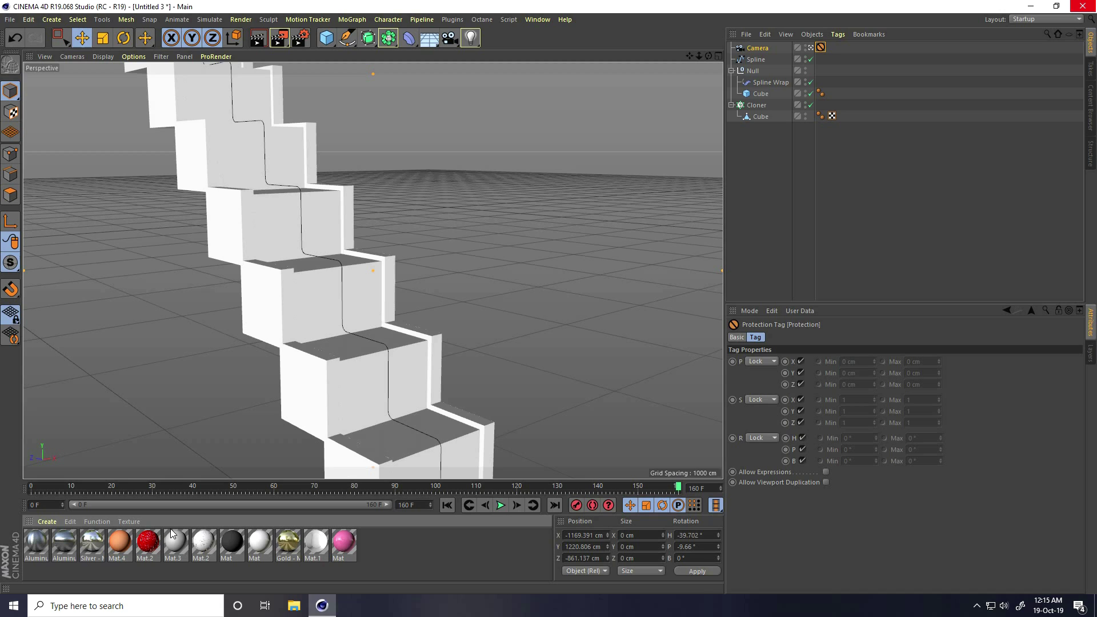
Leave the camera view and apply the red Mat.2 material to the cube inside the Cloner.
click(810, 48)
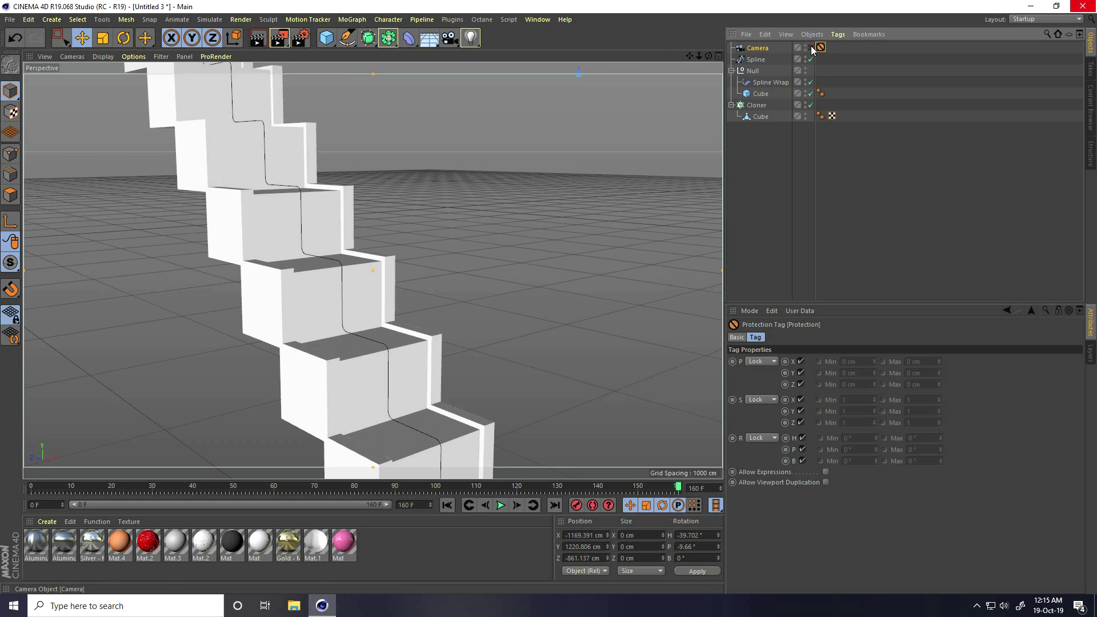
alt+drag(454, 283, 425, 375)
scroll(352, 293, up, 5)
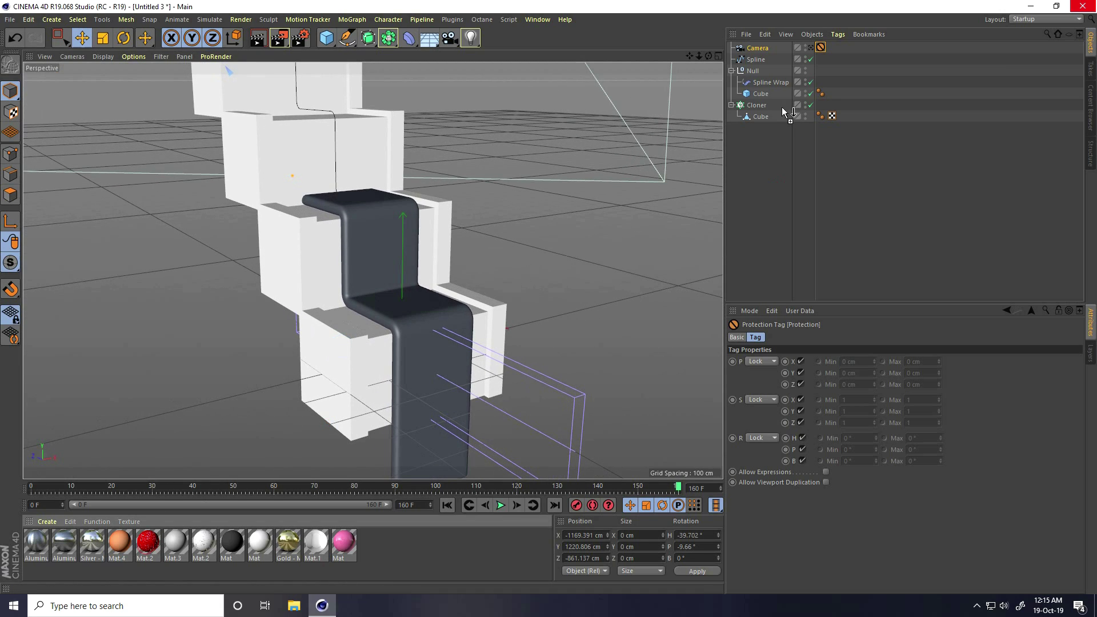
drag(759, 119, 760, 117)
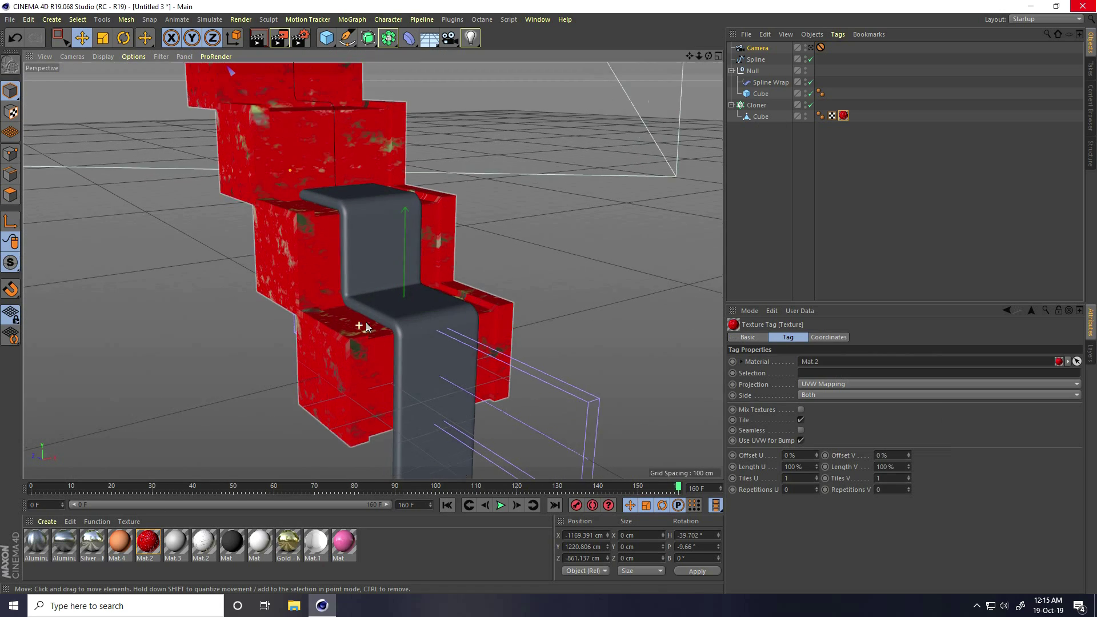
scroll(362, 318, up, 6)
scroll(385, 303, down, 1)
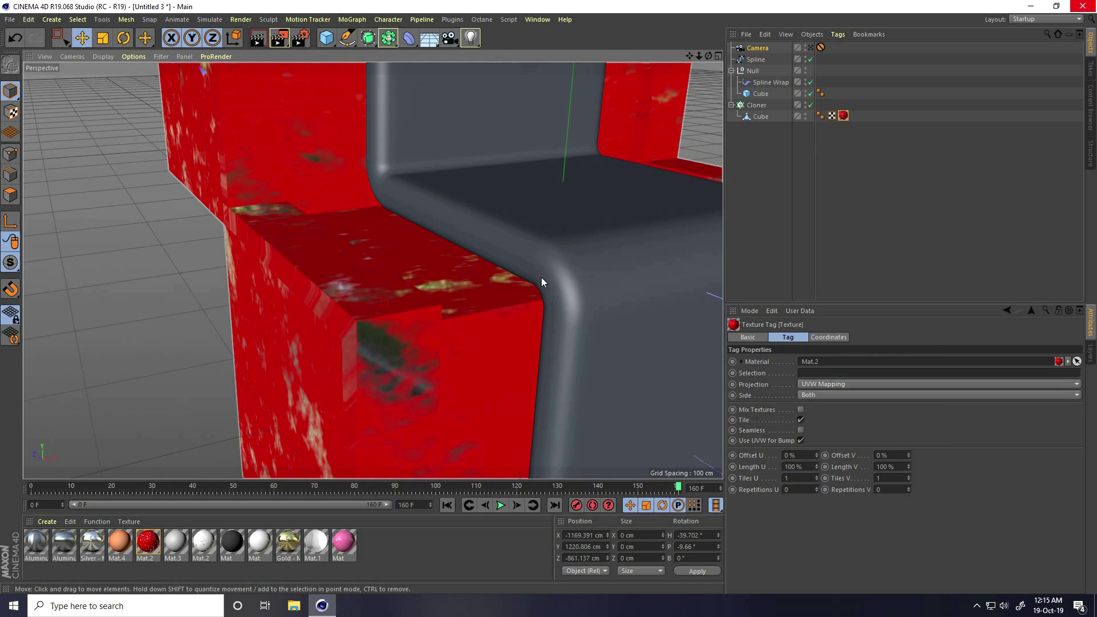
Loop-select the raised border polygons and their inner bevel strips on both sides of the Cloner's stair cube.
click(761, 117)
click(10, 195)
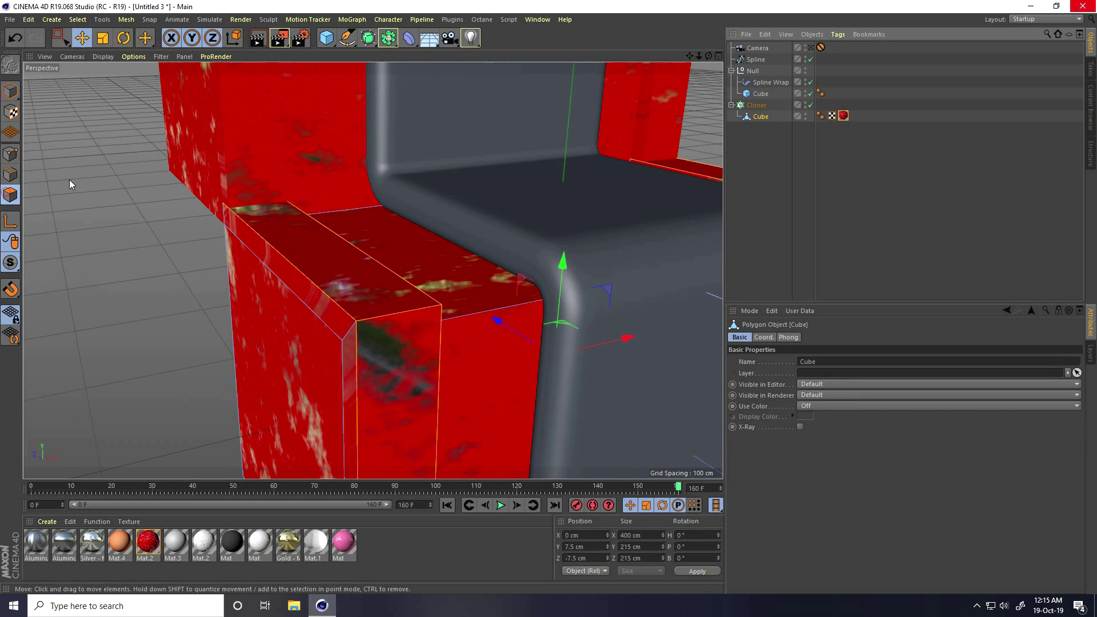
click(78, 19)
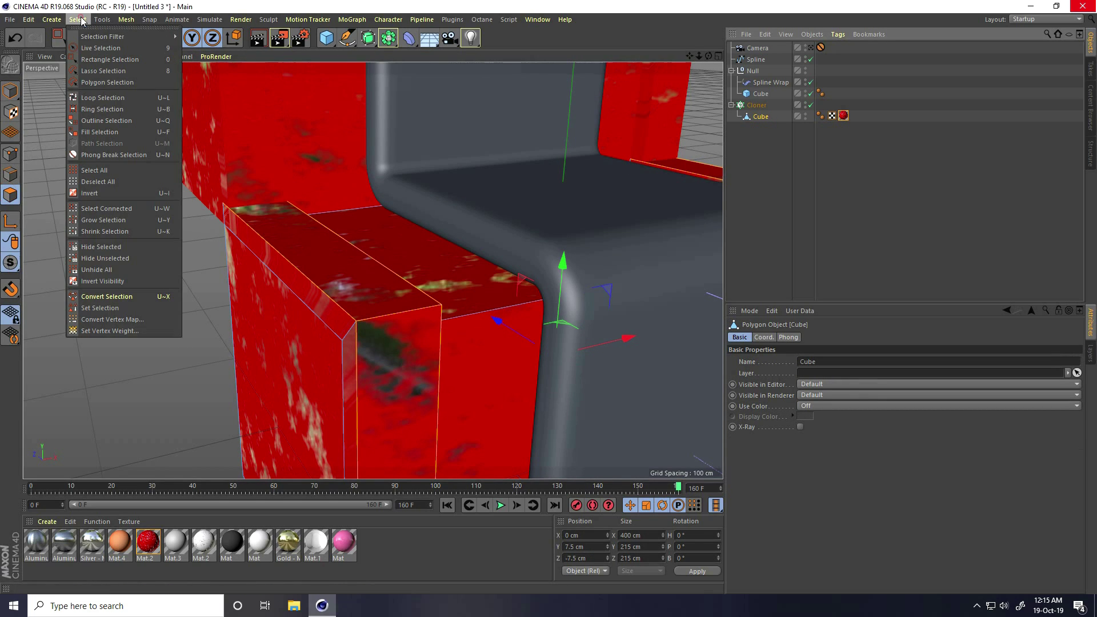
click(103, 97)
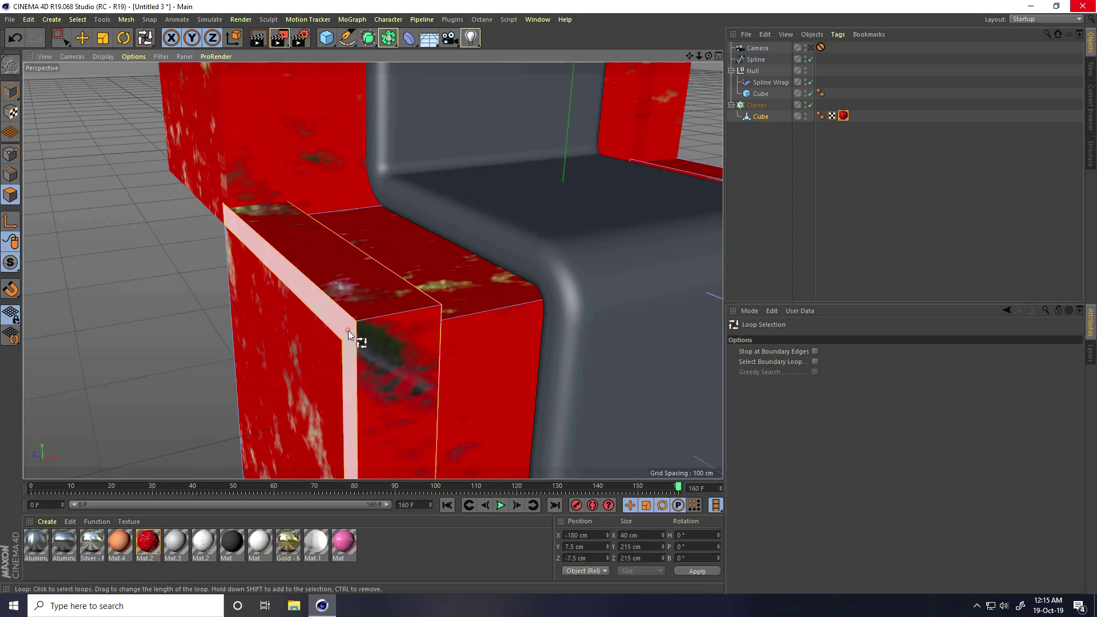
mouse_move(397, 332)
alt+mouse_down()
mouse_move(299, 335)
mouse_move(407, 334)
alt+mouse_up()
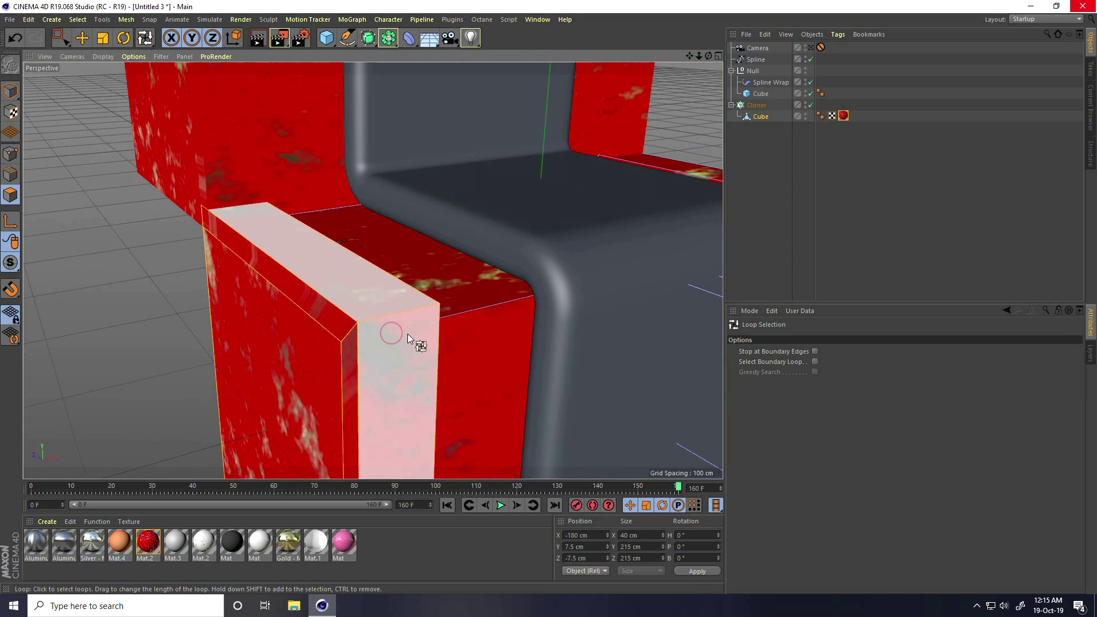
alt+drag(167, 272, 86, 280)
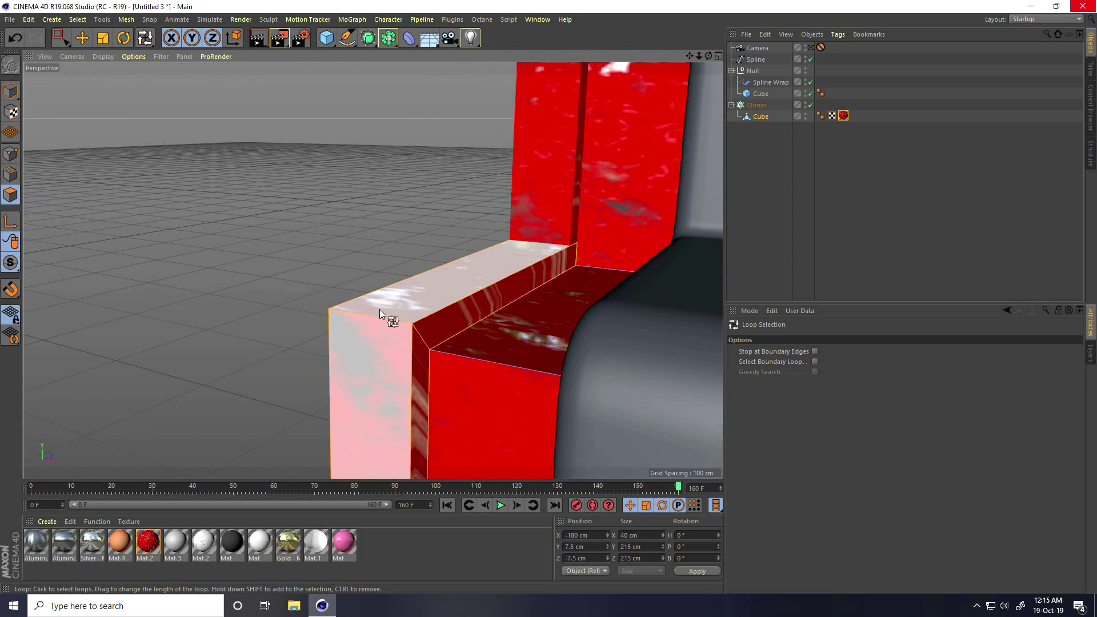
click(417, 334)
alt+drag(174, 265, 38, 208)
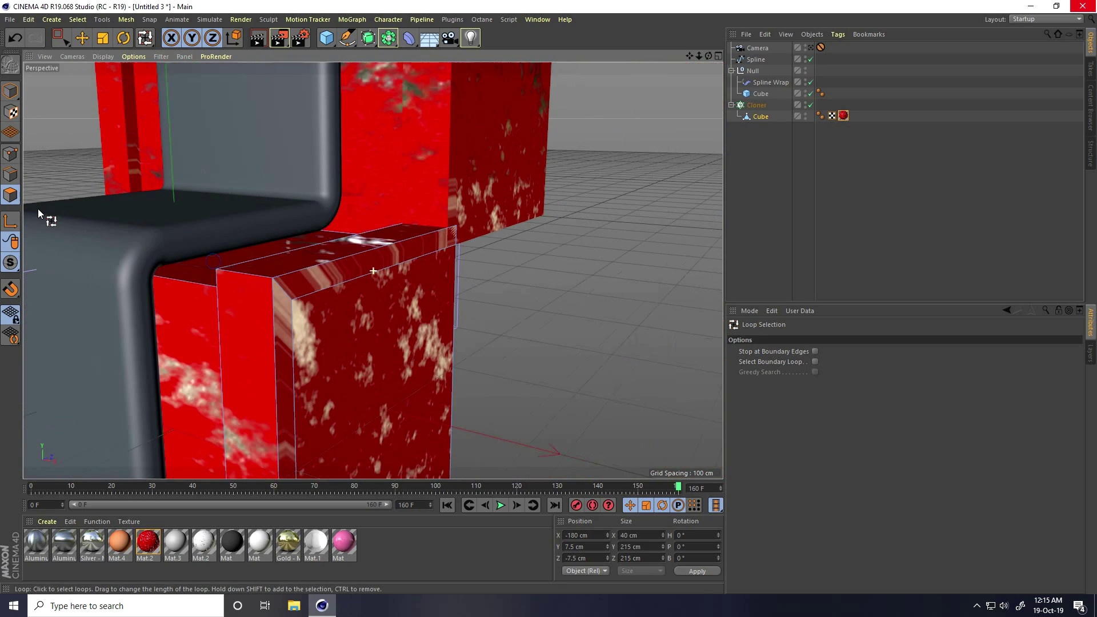
click(256, 278)
alt+drag(256, 279, 355, 327)
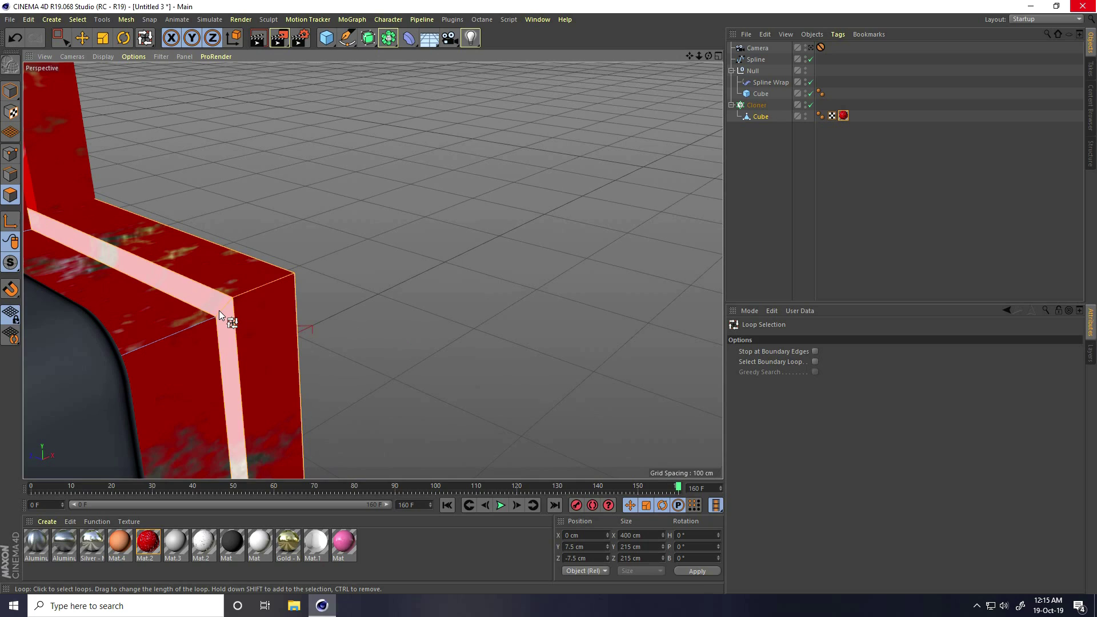
Apply the Silver material to the selected border polygons and return to Model mode with the Move tool.
right_click(78, 540)
click(114, 384)
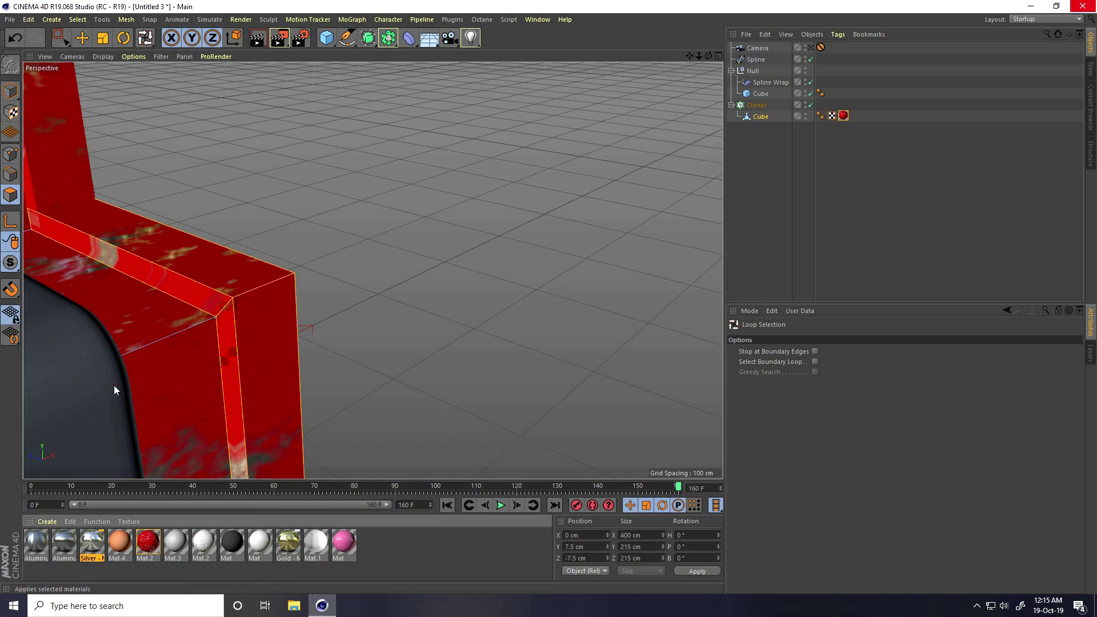
click(10, 90)
click(81, 38)
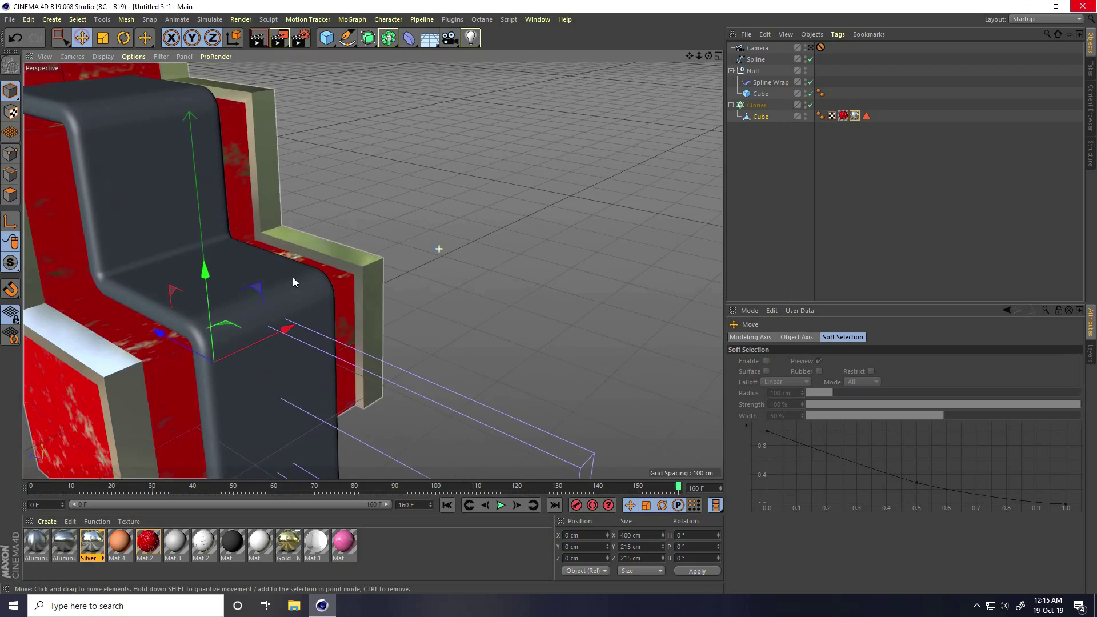
scroll(293, 276, down, 10)
scroll(200, 278, up, 10)
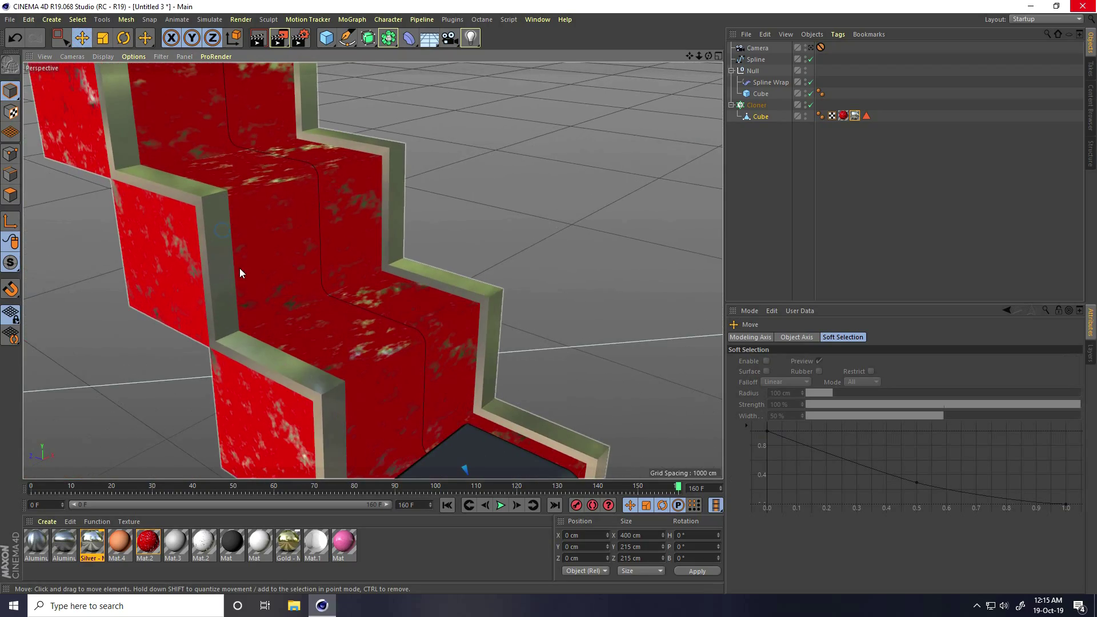
alt+drag(253, 272, 285, 353)
Apply the white Mat.2 material to the carpet cube under the Null and set its projection to Cubic.
drag(201, 541, 258, 500)
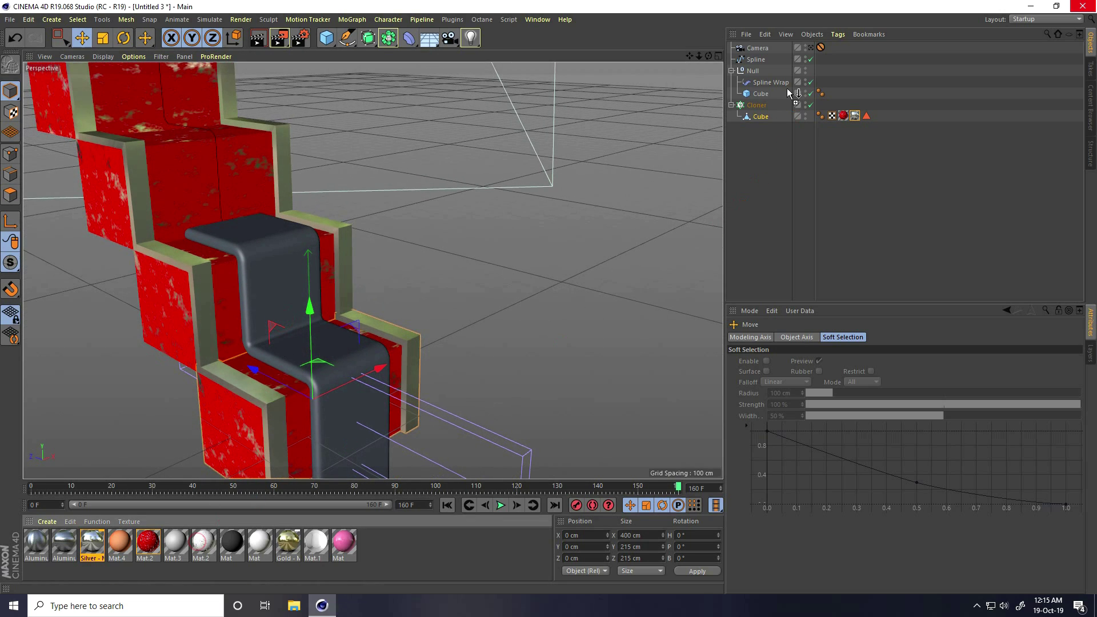
drag(762, 94, 762, 94)
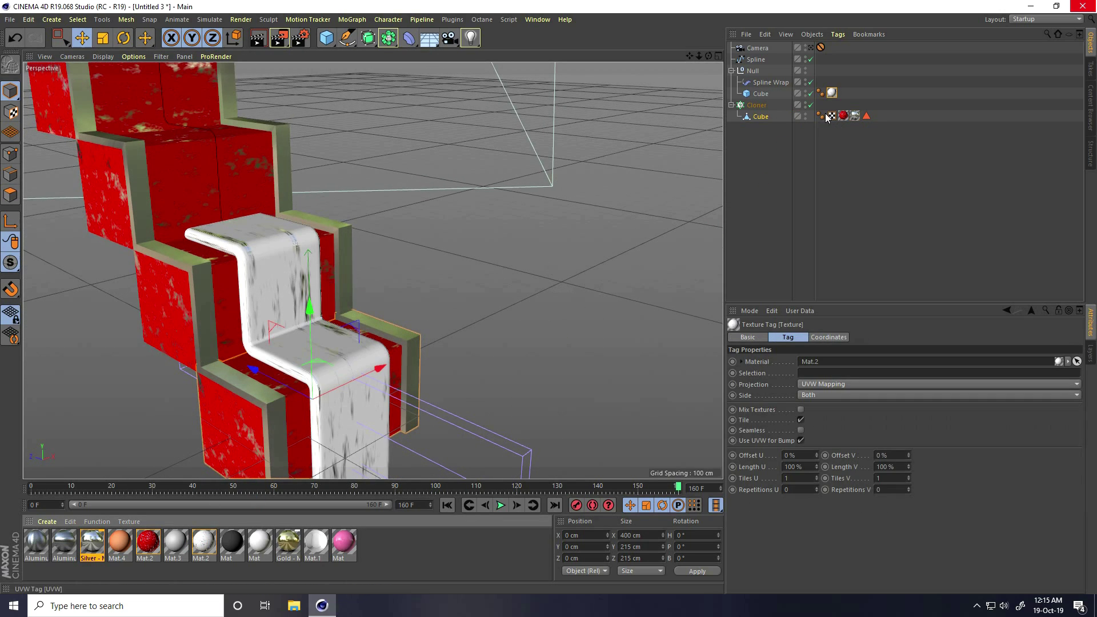
click(815, 385)
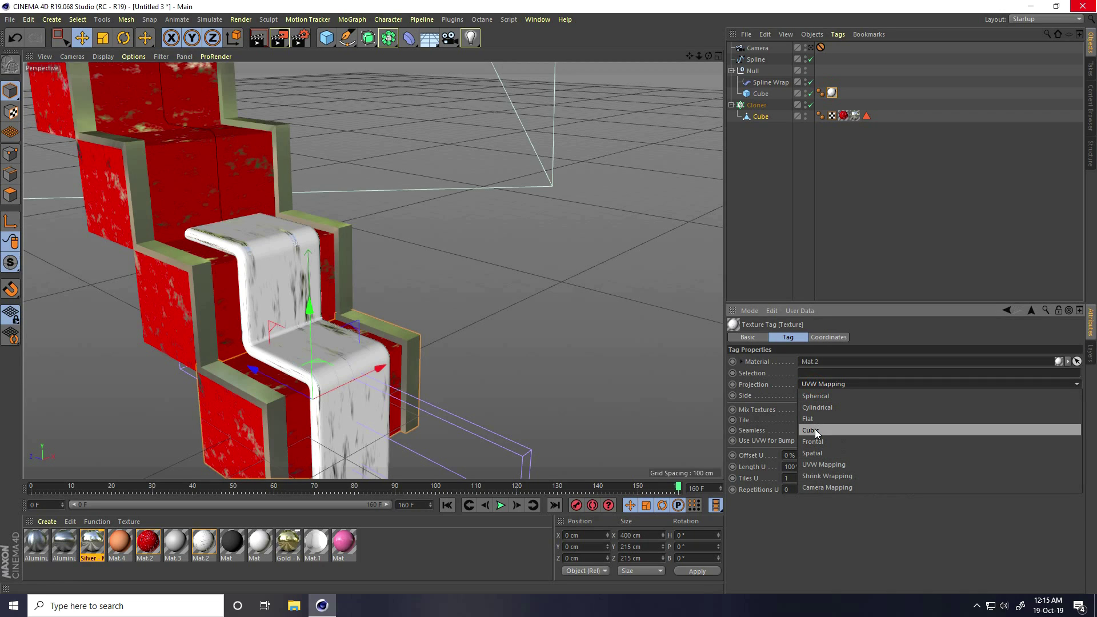
click(812, 430)
alt+drag(245, 272, 293, 248)
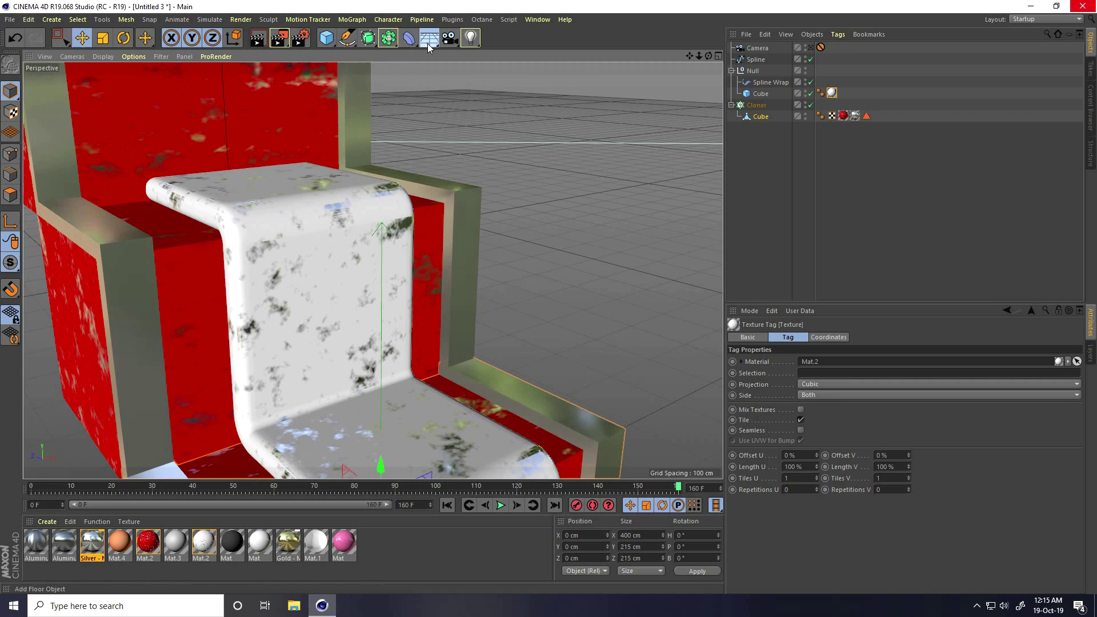
Add a Sky object to the scene and apply the white Mat.1 material to it.
drag(428, 44, 476, 77)
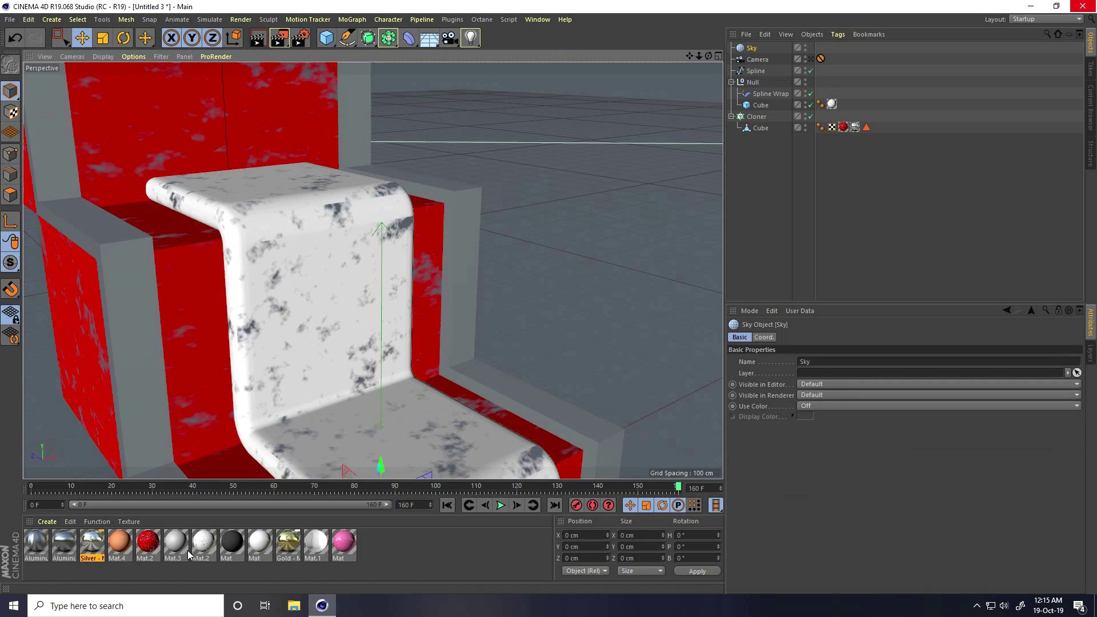
drag(315, 553, 792, 162)
drag(751, 55, 752, 48)
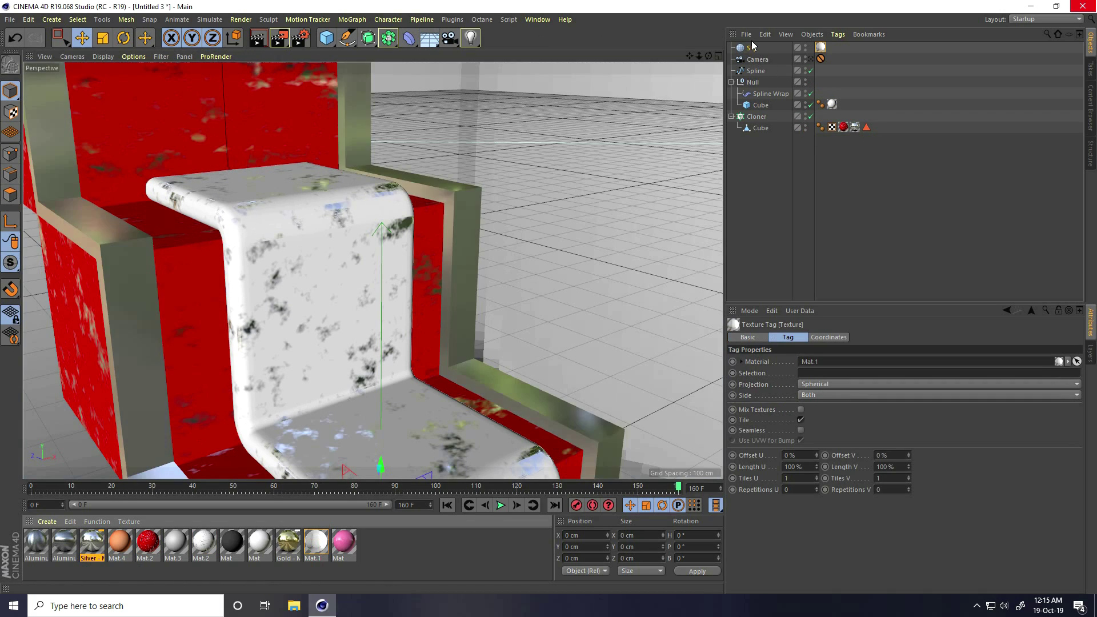
right_click(745, 48)
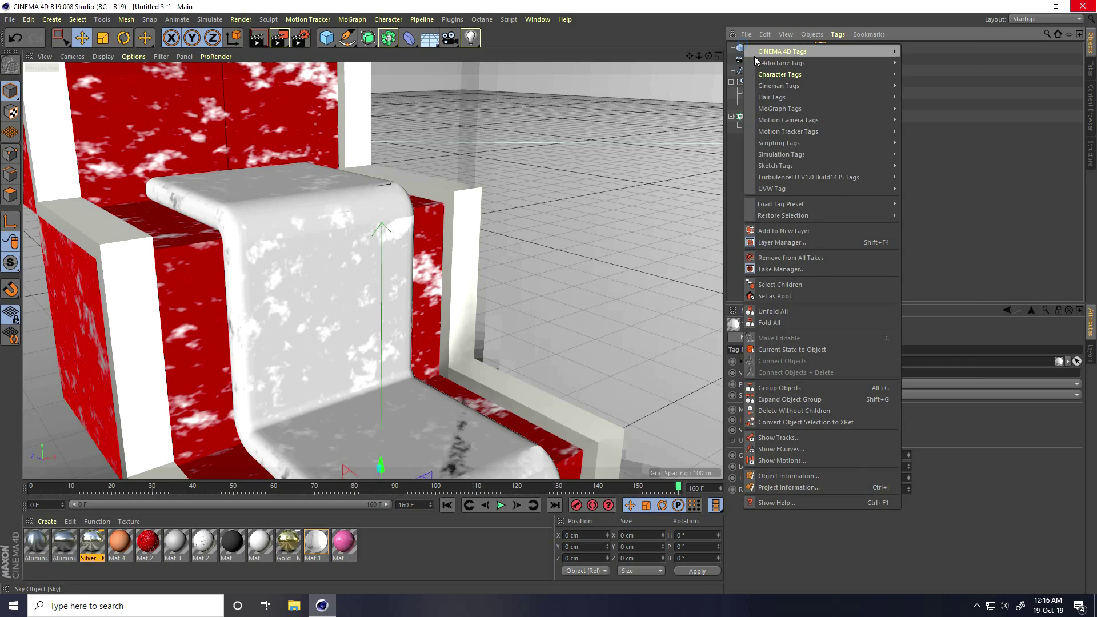
mouse_move(800, 52)
click(937, 135)
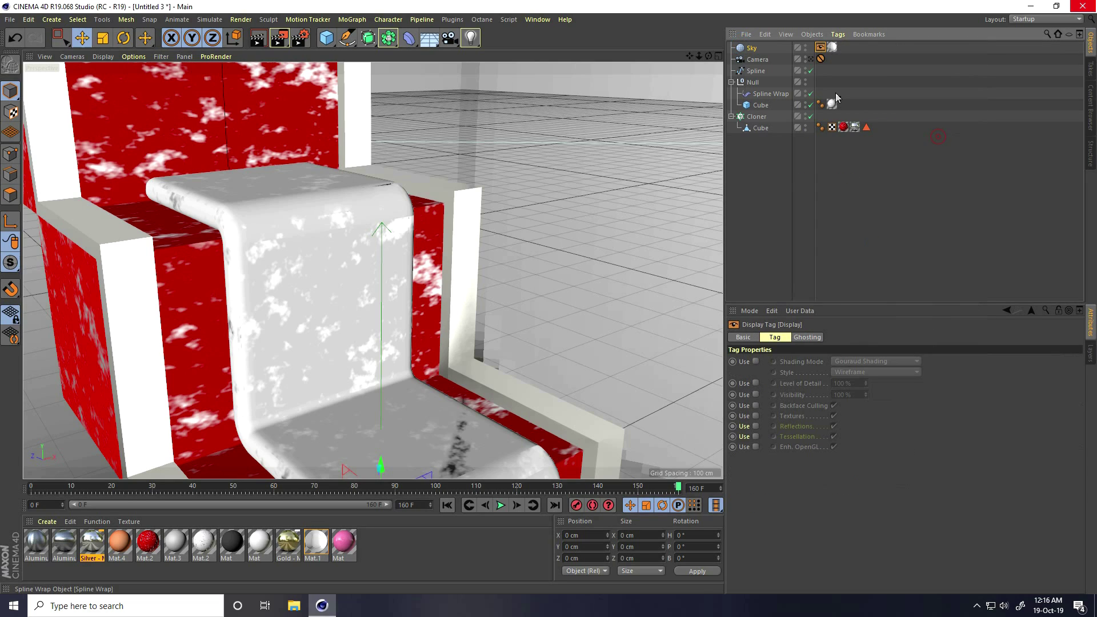
Add a Compositing tag to the Sky object and disable its Seen by Camera option.
right_click(752, 51)
mouse_move(752, 52)
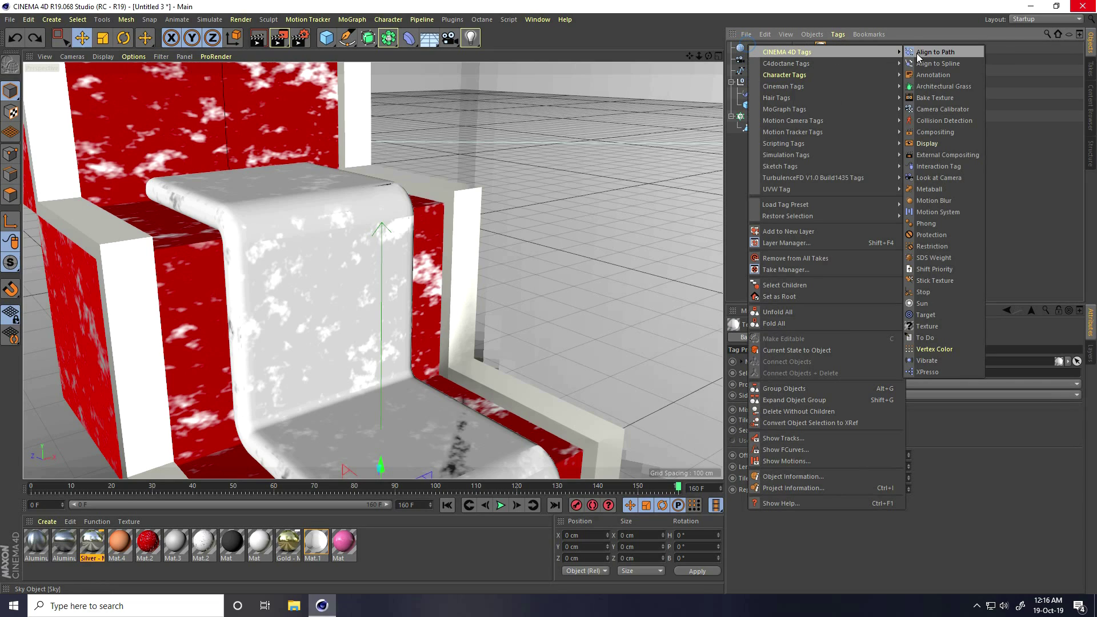
click(924, 133)
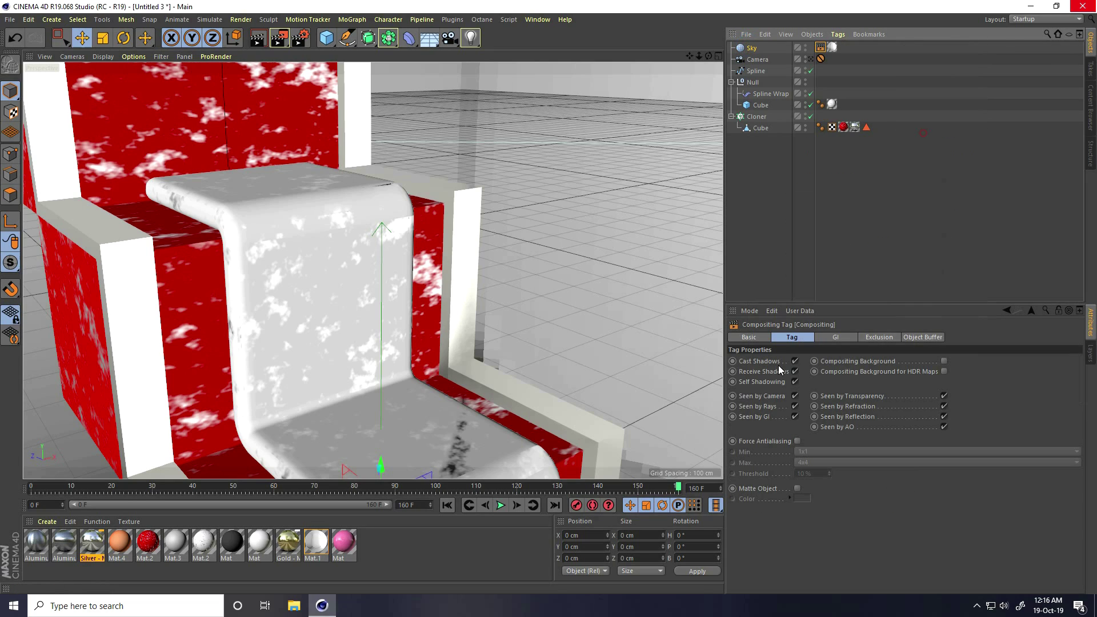
click(795, 396)
Play the animation from the first frame through the scene camera, stopping at frame 72.
scroll(368, 294, down, 3)
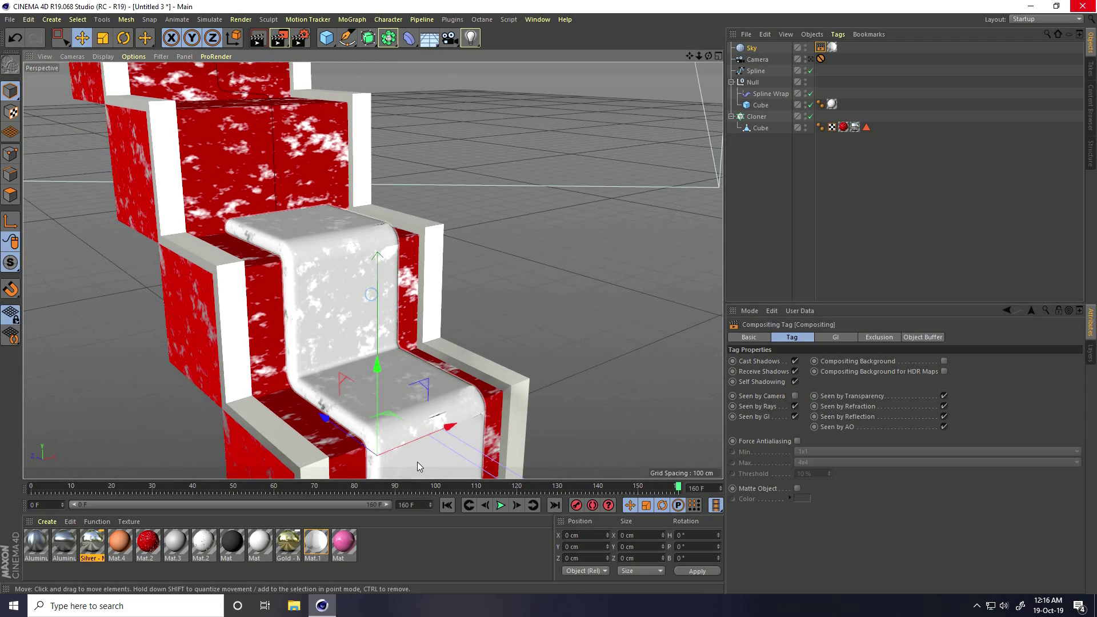
click(447, 506)
scroll(268, 283, down, 6)
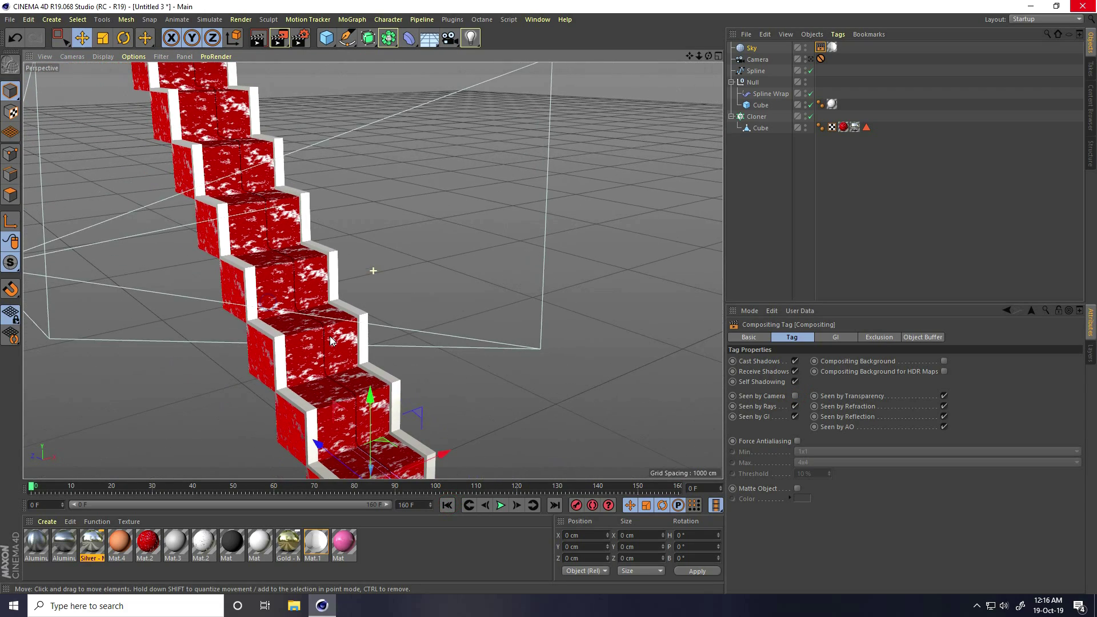
click(810, 59)
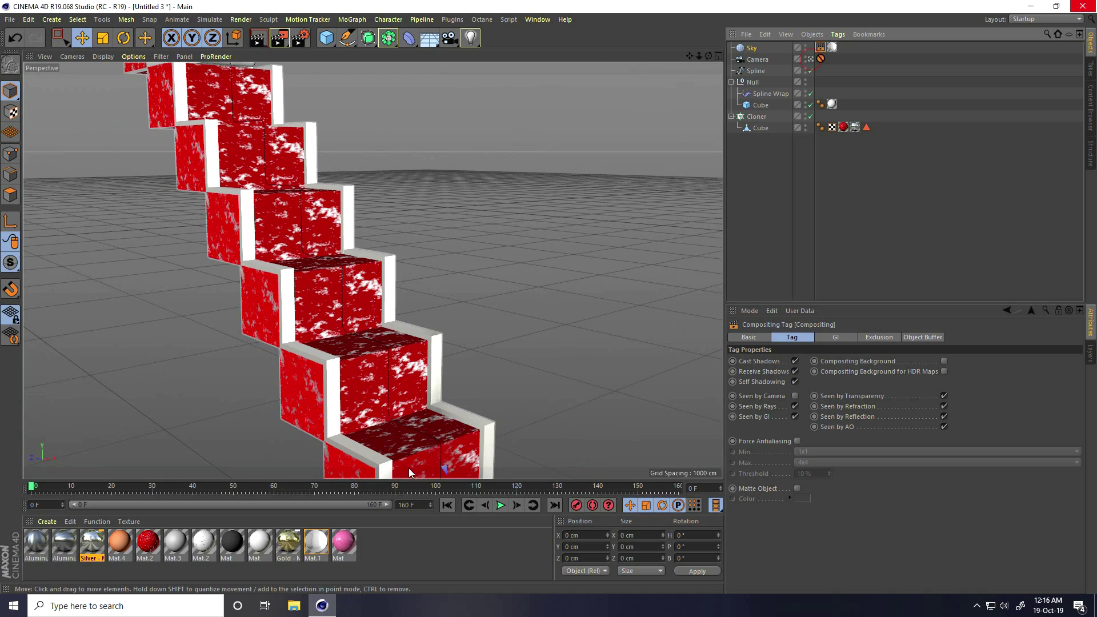
click(500, 506)
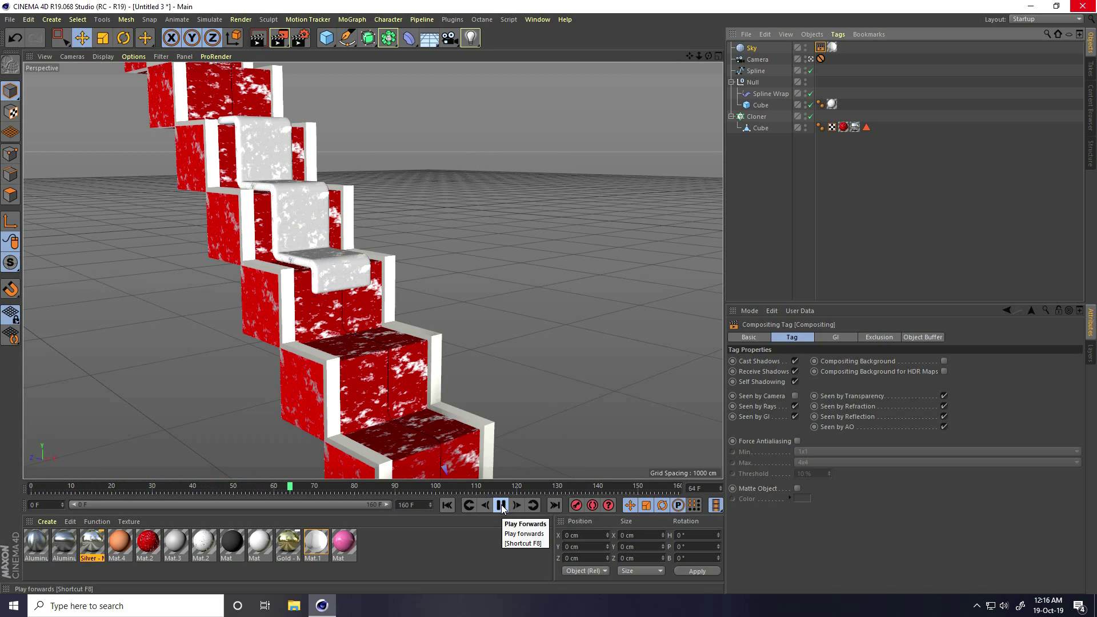
click(501, 505)
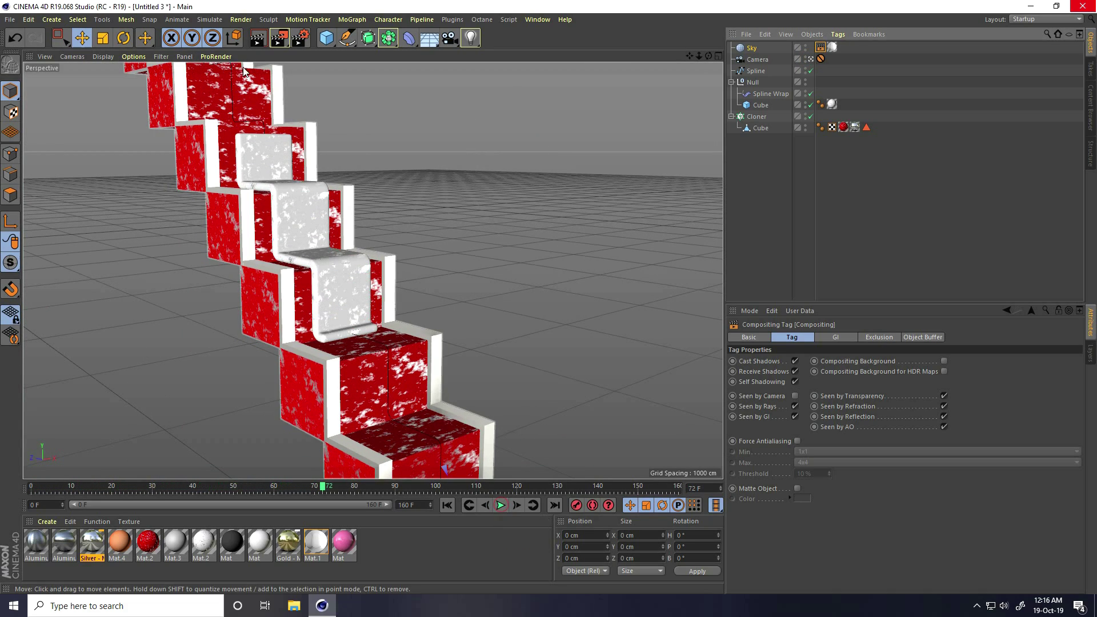
Add the Global Illumination effect to the render settings and close them.
click(296, 39)
click(93, 210)
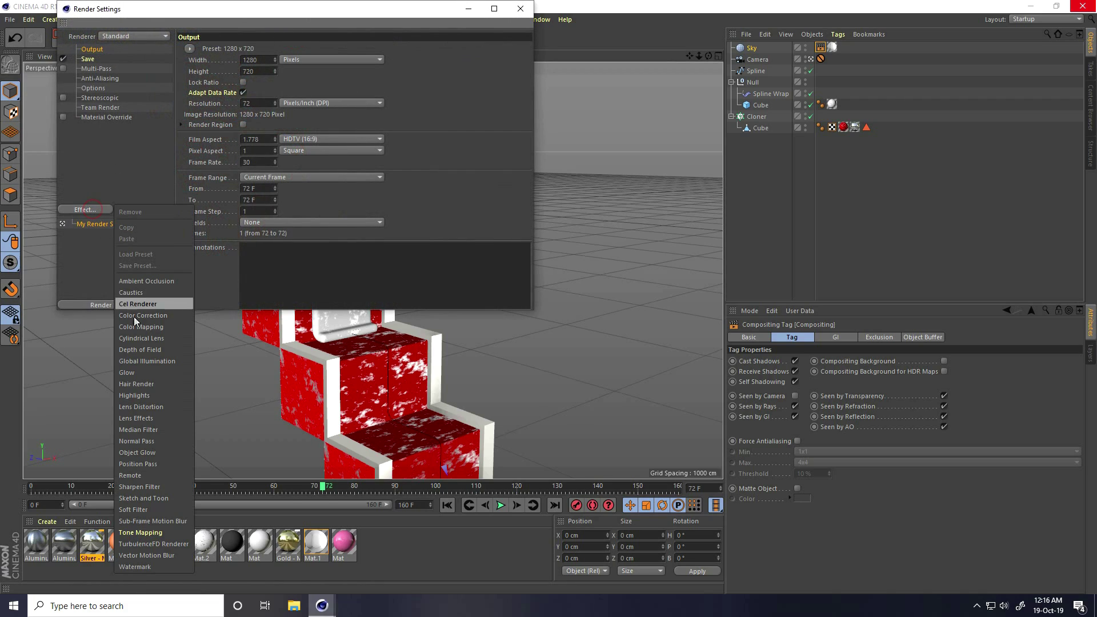
click(174, 361)
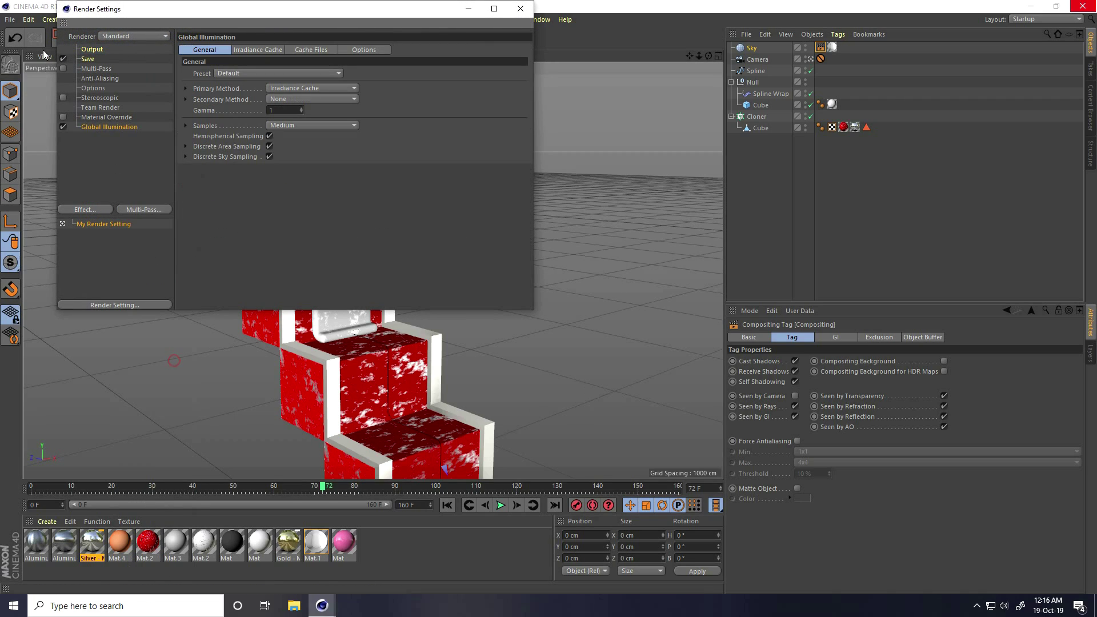
click(521, 11)
Render the current frame in an enlarged Picture Viewer, check the image and close the viewer.
click(273, 38)
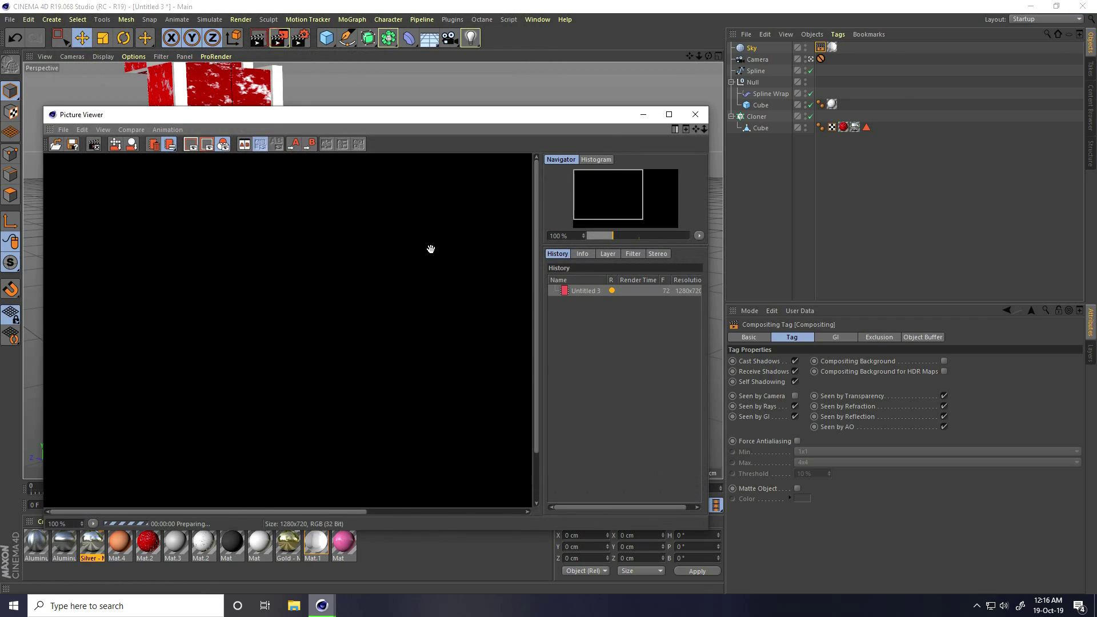
click(668, 112)
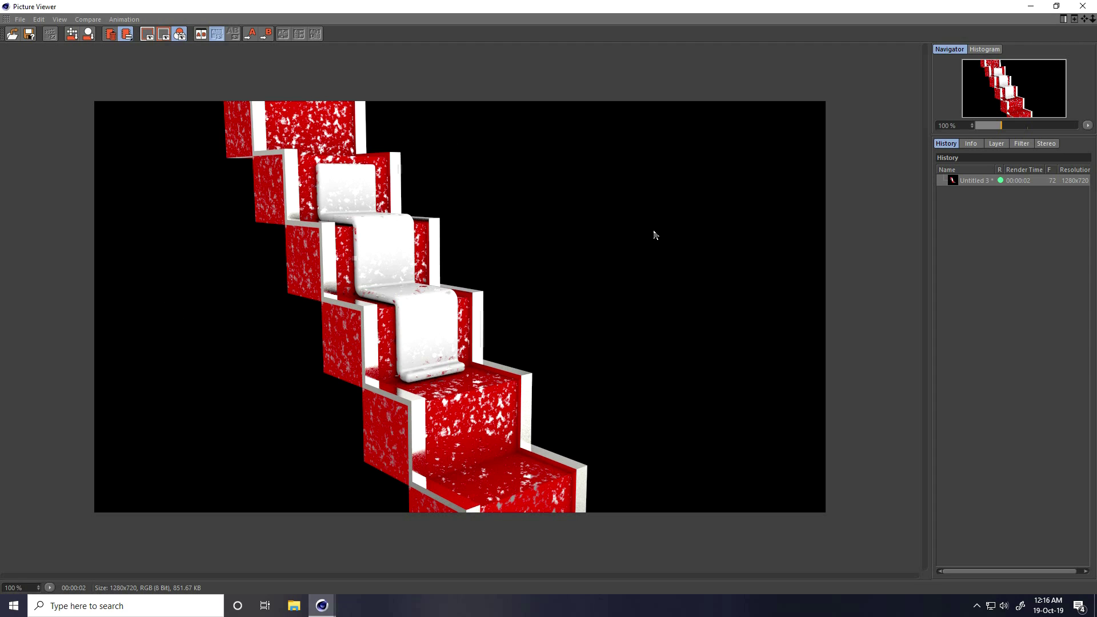
click(1082, 7)
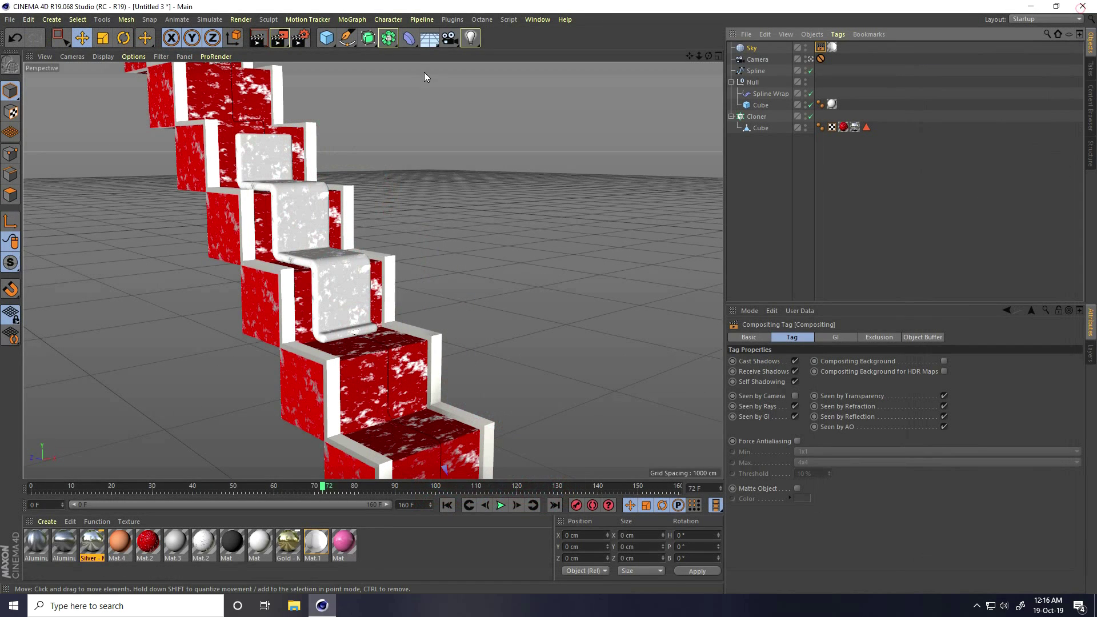
Add a Background object and apply the orange Mat.4 material to it.
click(428, 38)
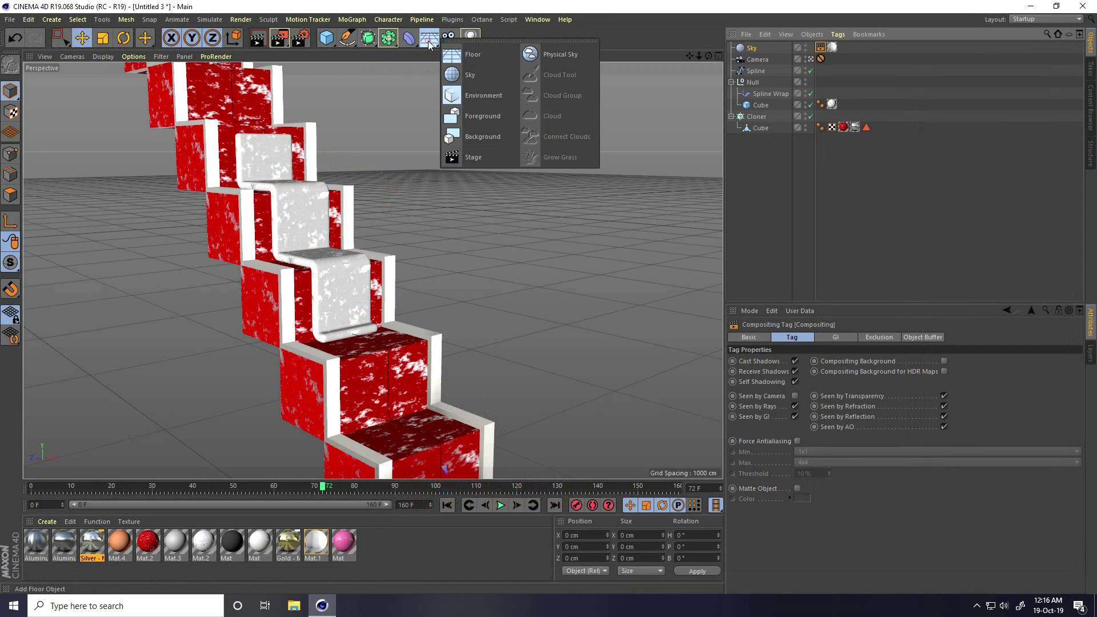
click(487, 136)
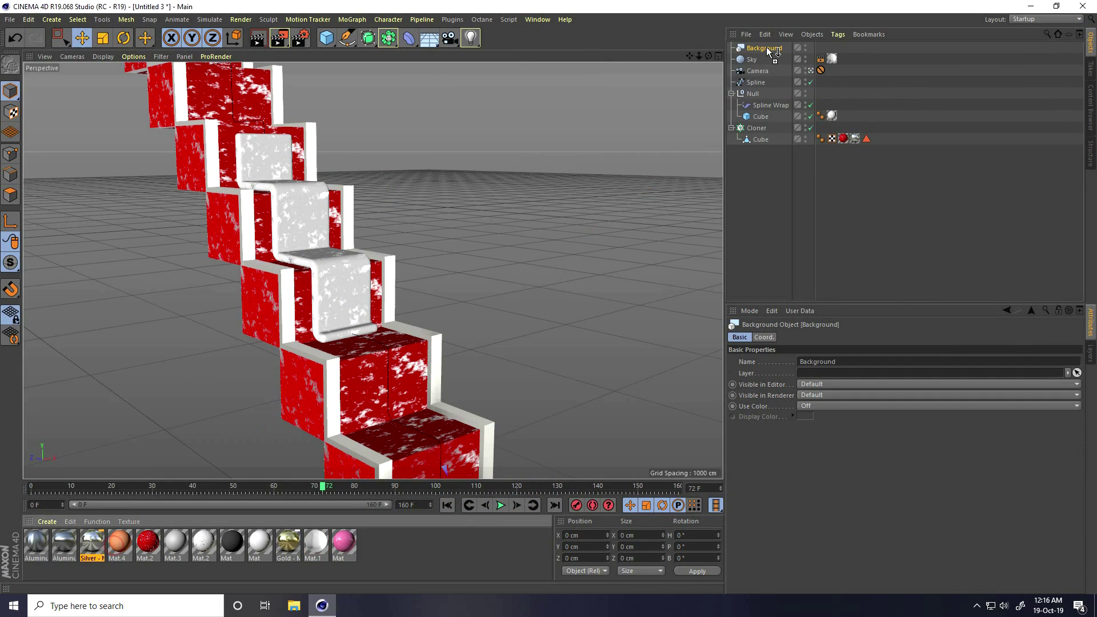
drag(769, 51, 766, 49)
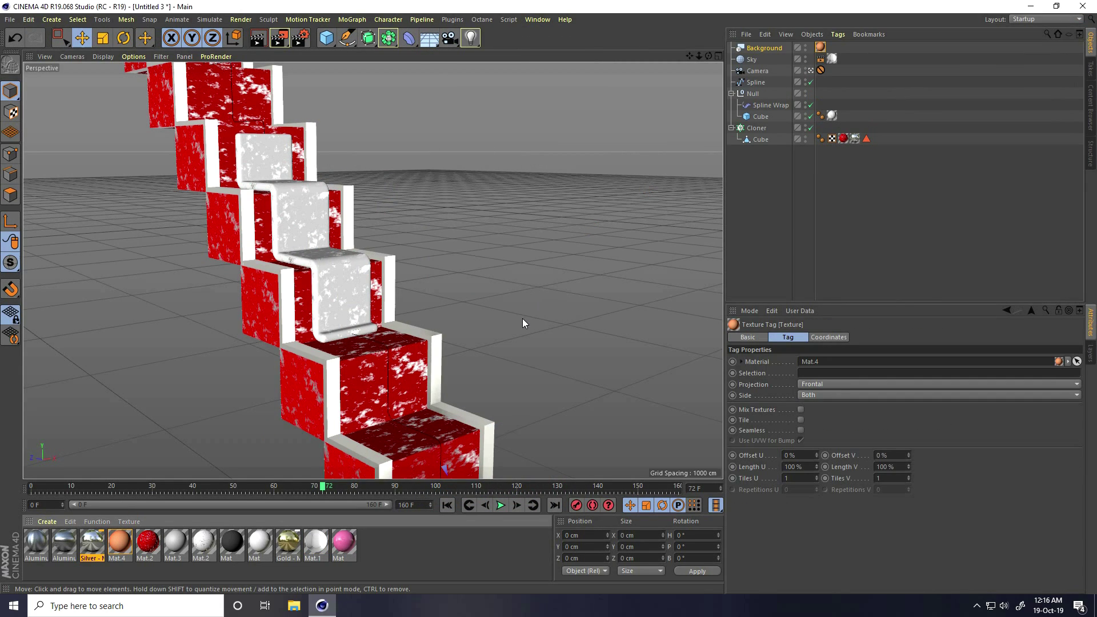
Render the frame again and enable the Picture Viewer's image filter with 10% saturation and 10% contrast.
click(278, 39)
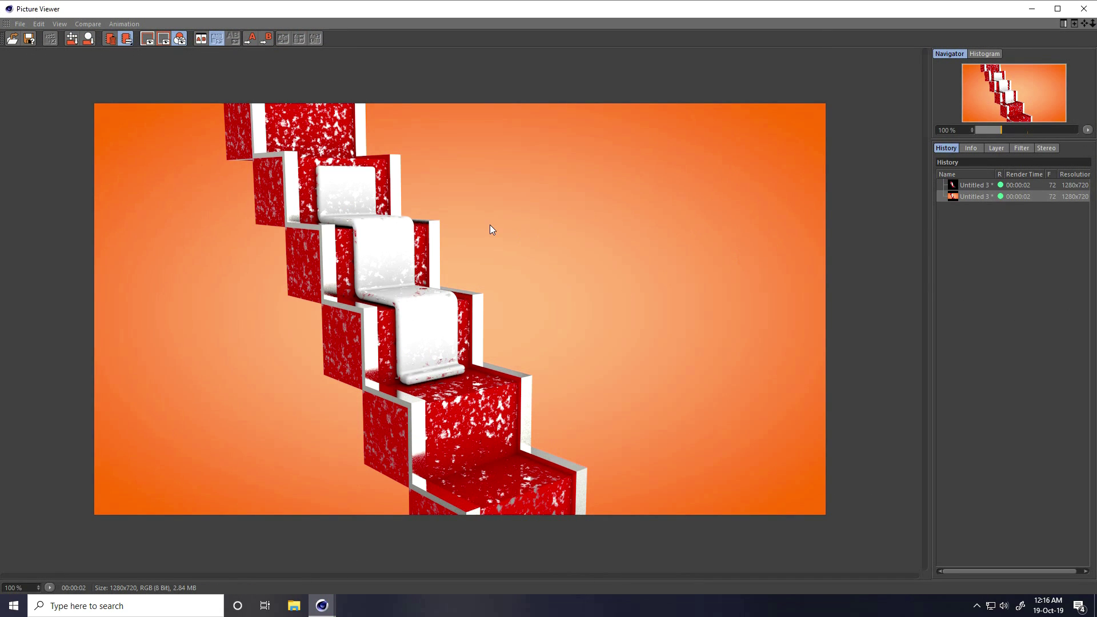
click(1022, 148)
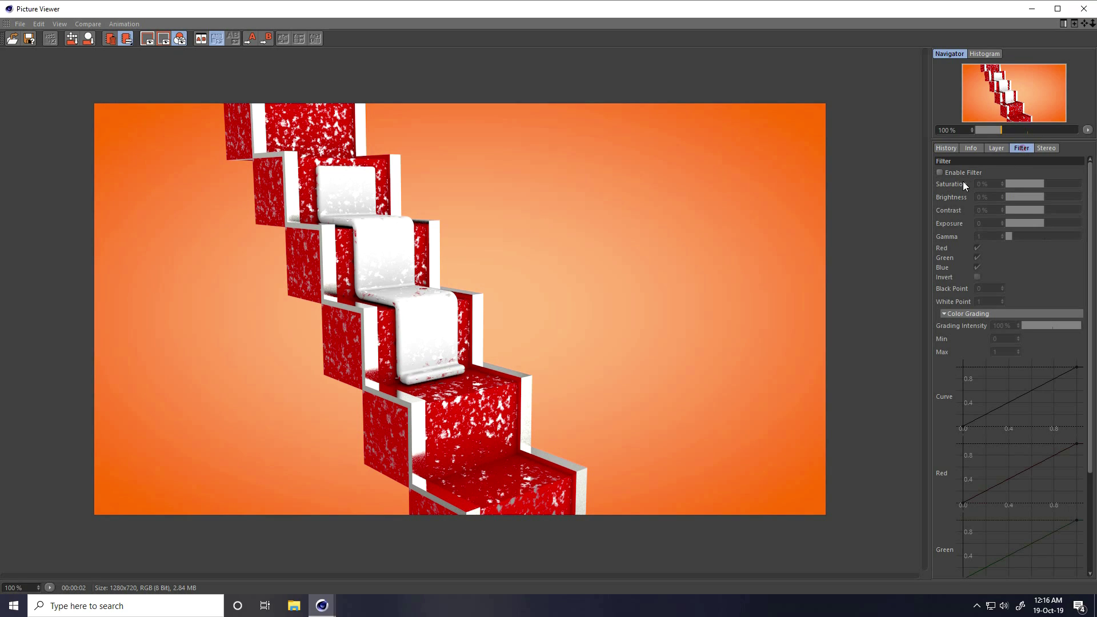
click(940, 172)
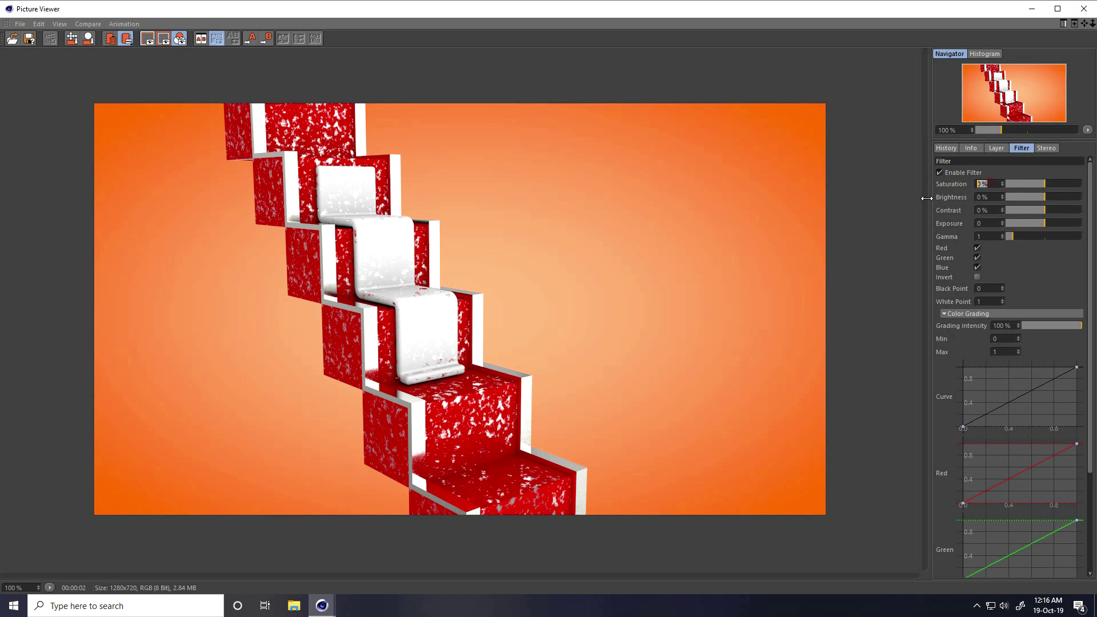
text(10)
key(Return)
click(984, 210)
text(10)
key(Return)
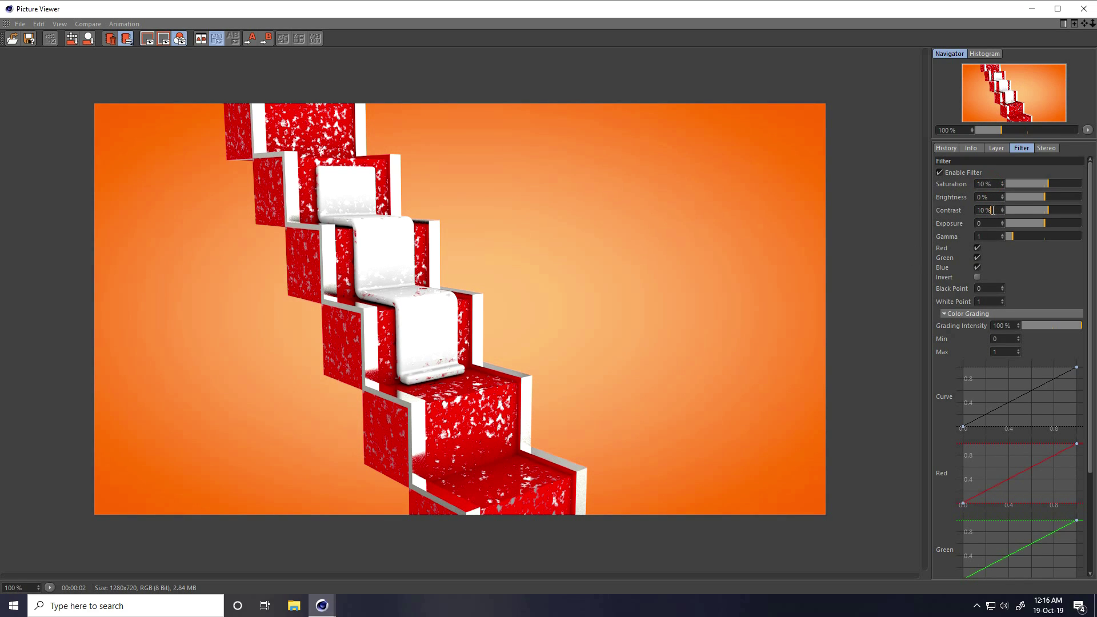
click(1086, 11)
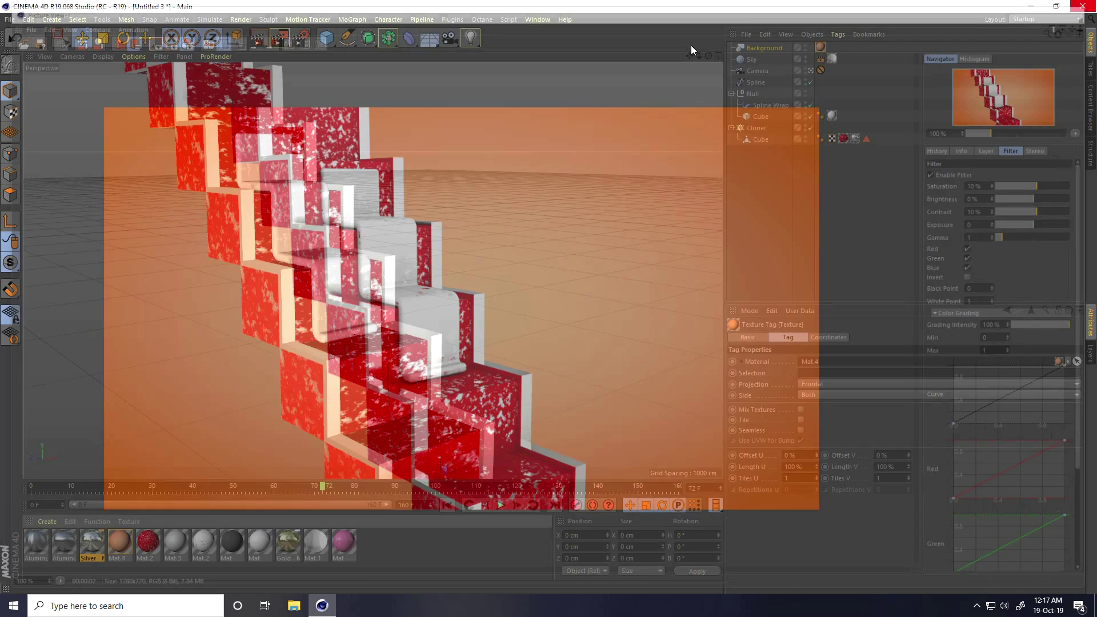
Set the render output format to MP4 and save it to the Desktop under the file name ass.
click(296, 34)
click(88, 59)
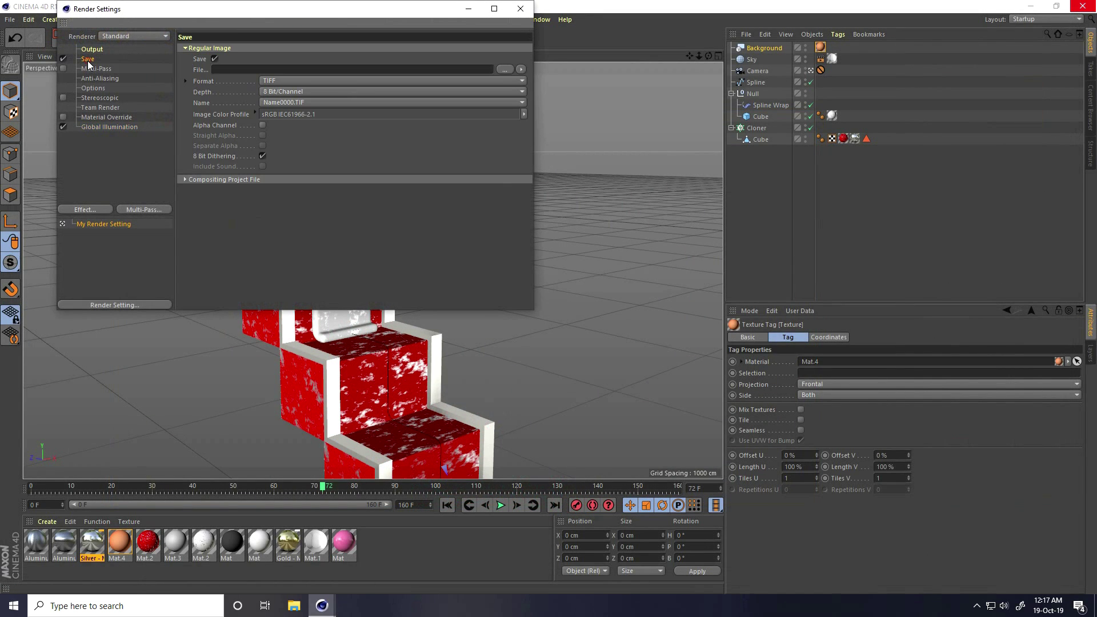
click(278, 80)
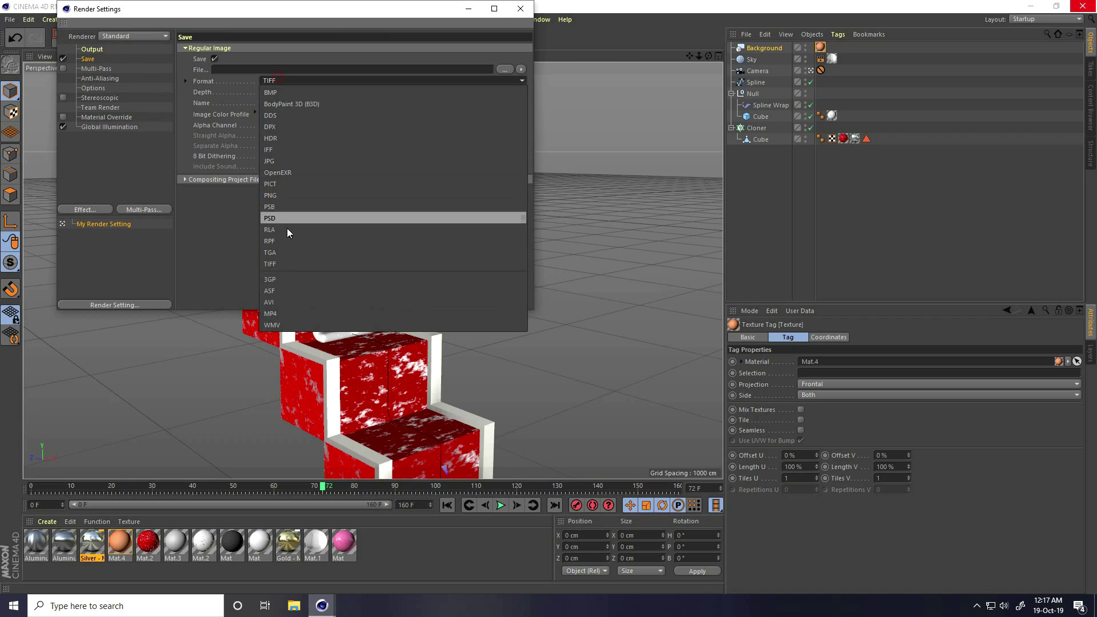
click(270, 313)
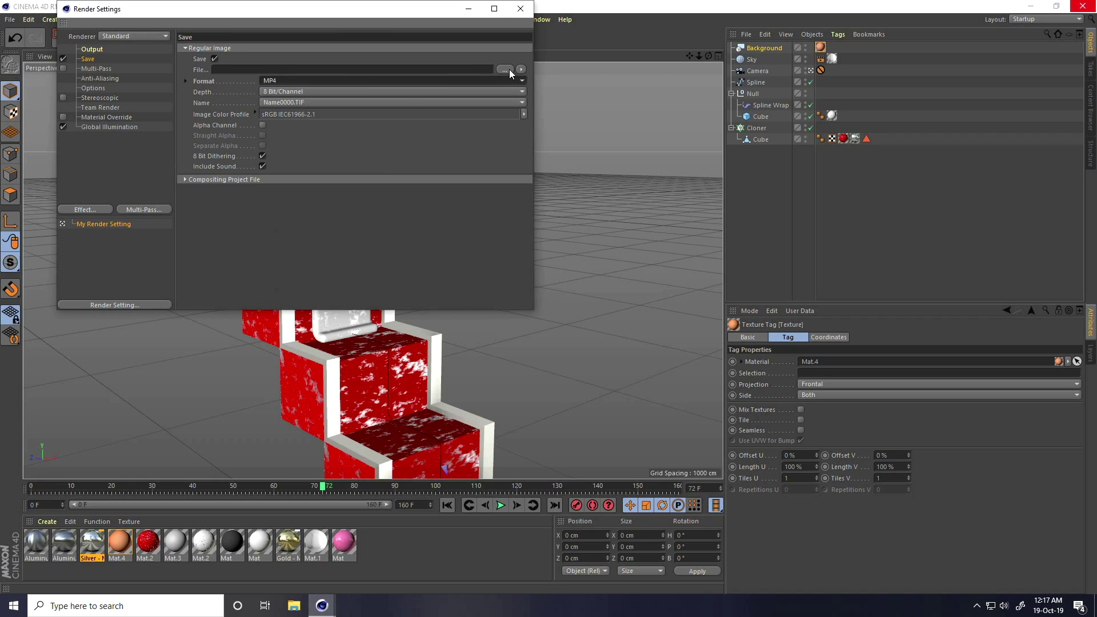
click(509, 70)
click(103, 103)
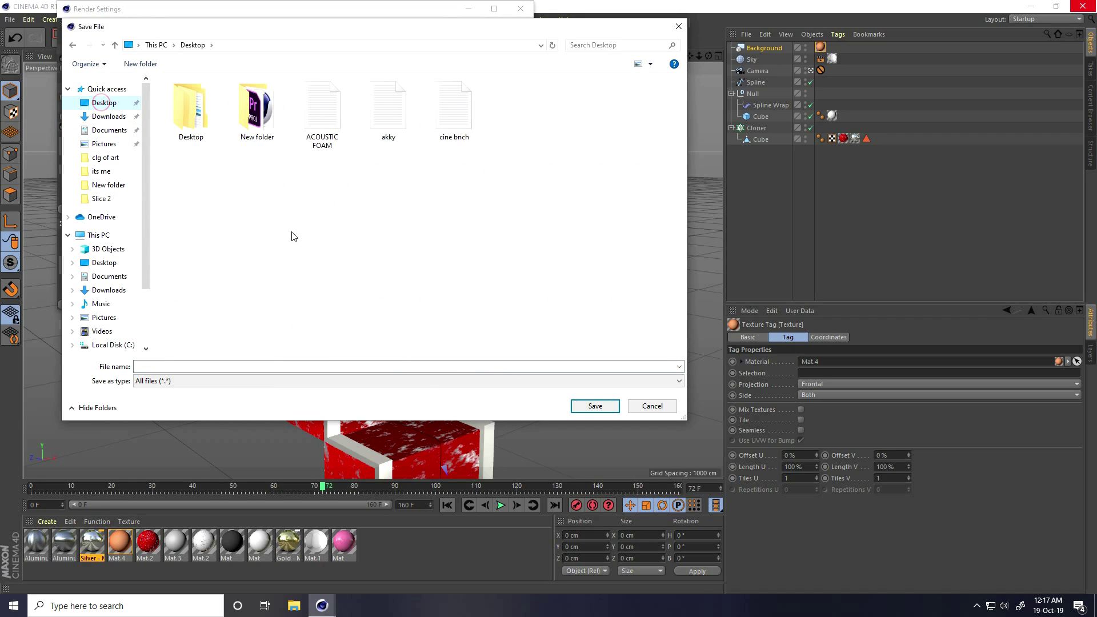
text(a)
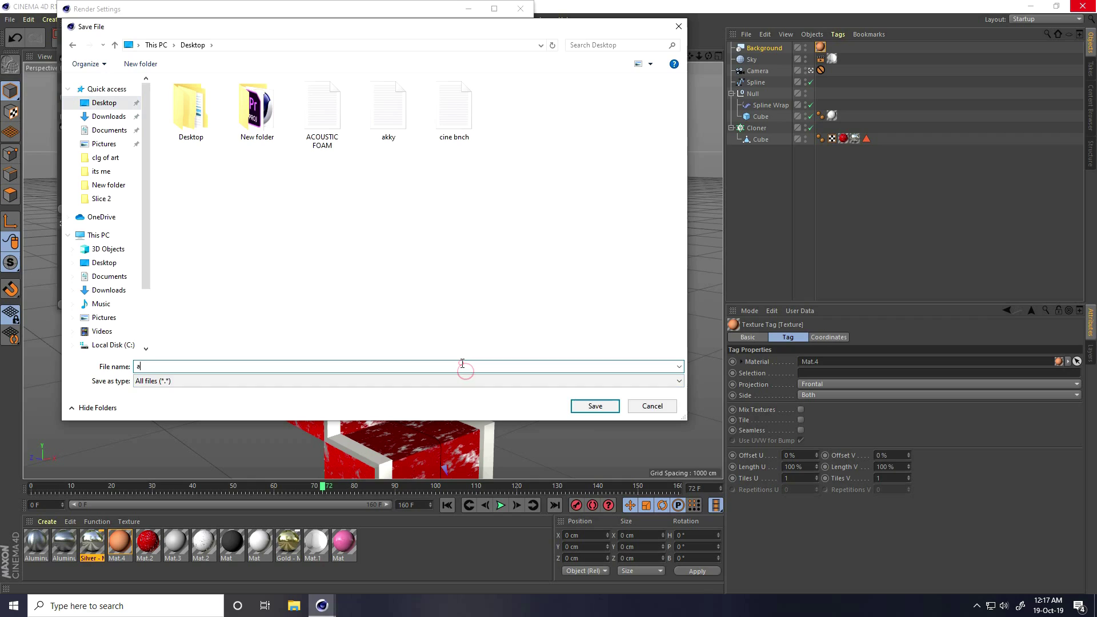
click(463, 301)
click(365, 367)
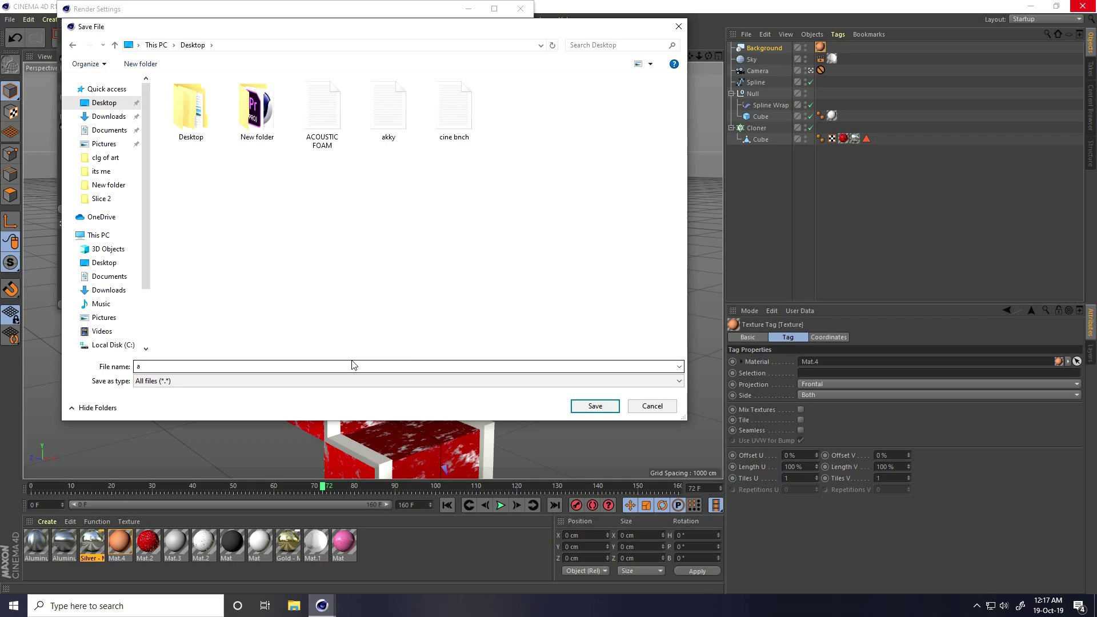
text(ss)
click(594, 405)
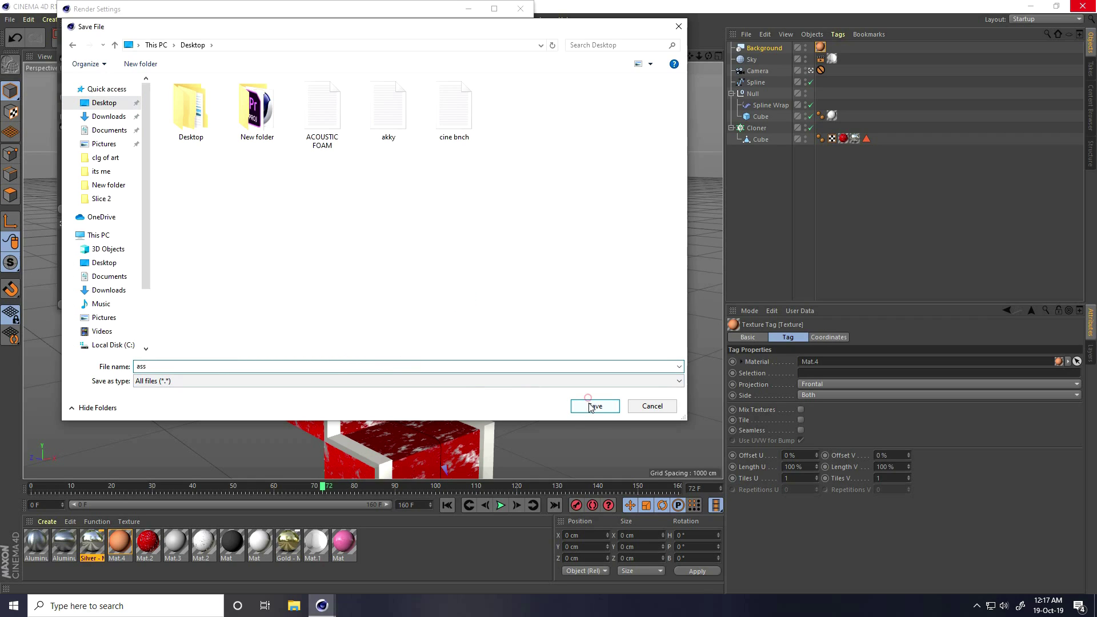
Set the render frame range to All Frames and start rendering the animation to the Picture Viewer.
click(114, 49)
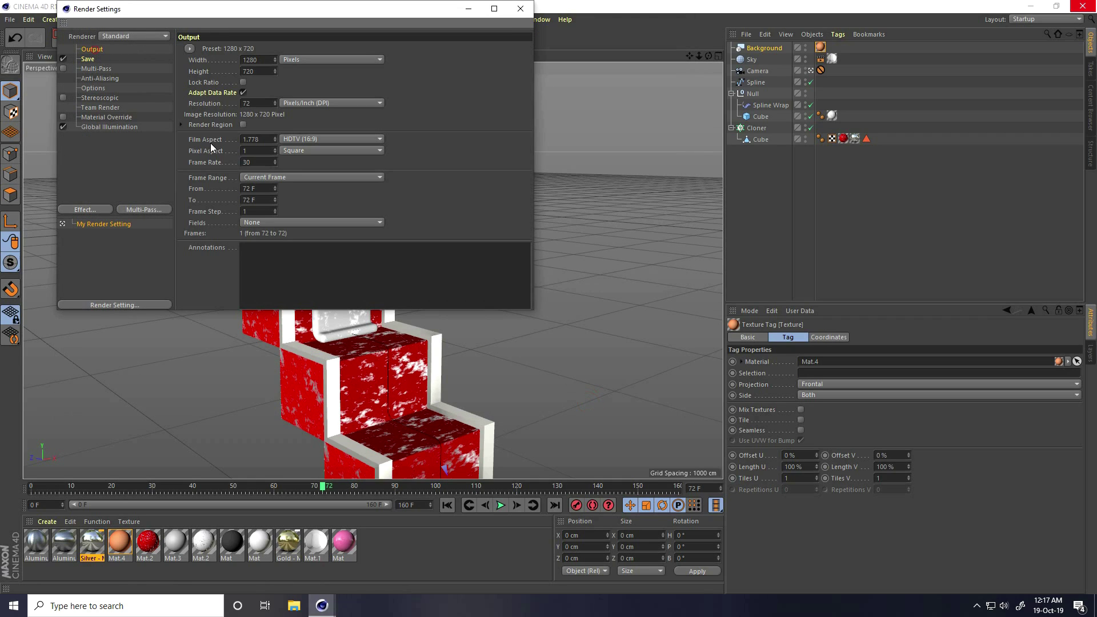
click(285, 177)
click(276, 207)
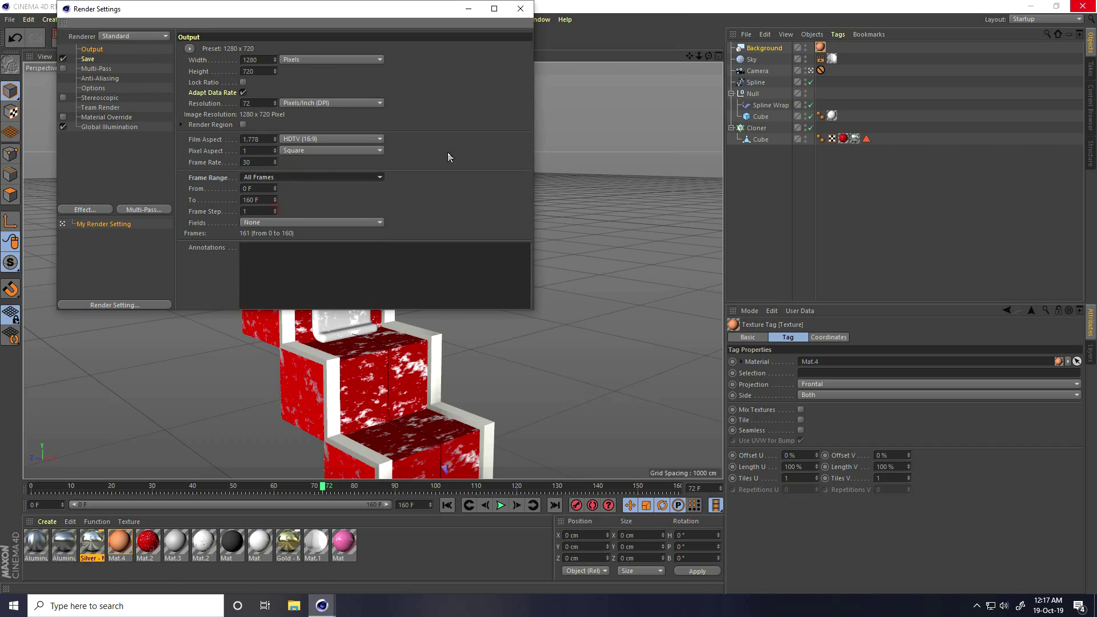
click(520, 9)
click(279, 41)
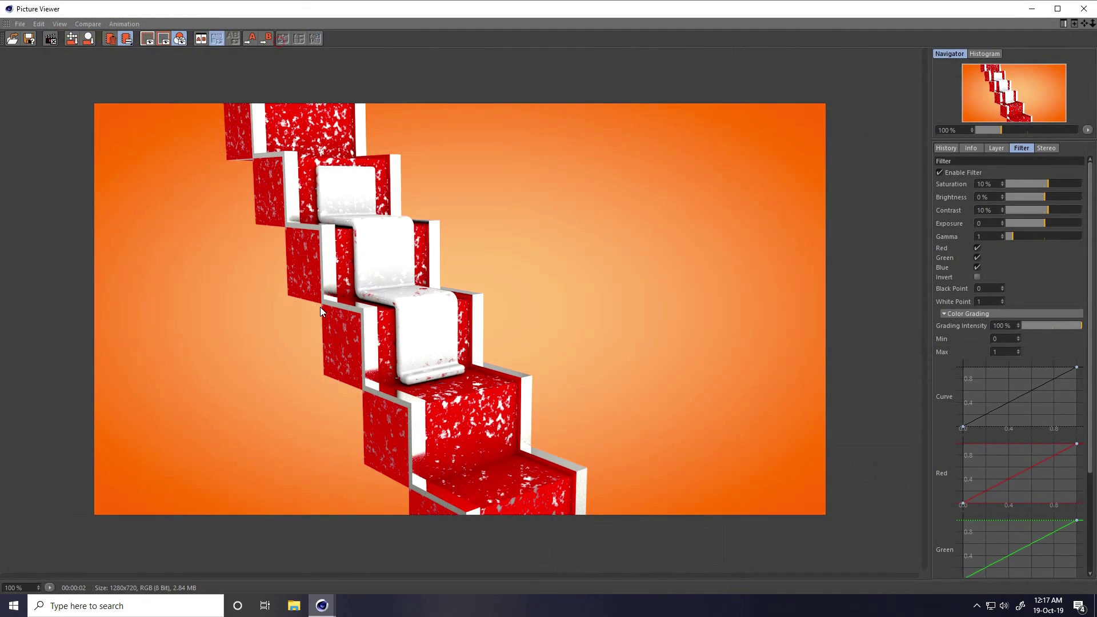